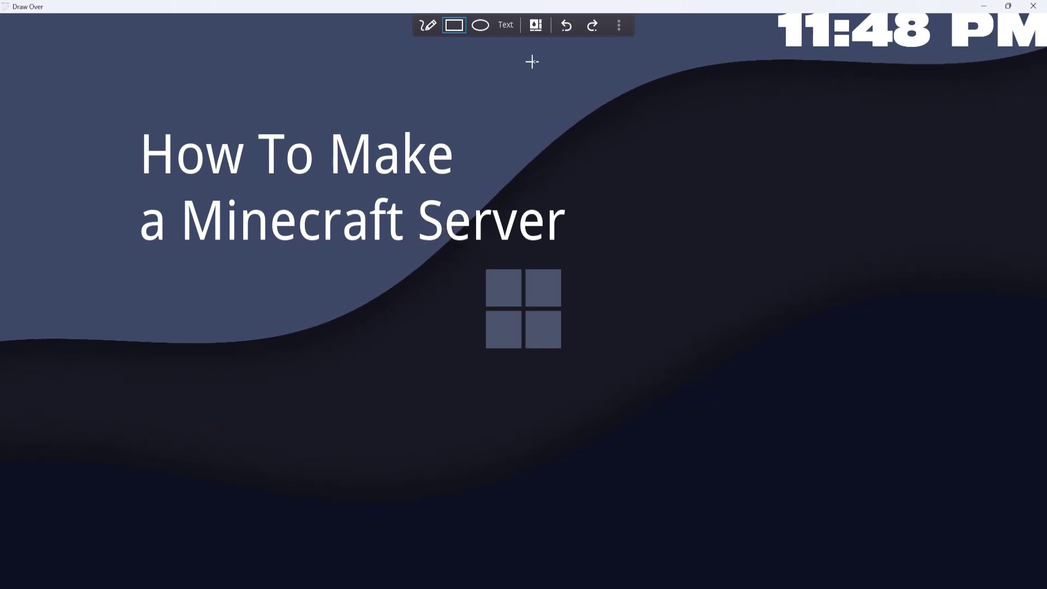
Draw a white rectangle around the 'How To Make a Minecraft Server' title
drag(665, 321, 123, 106)
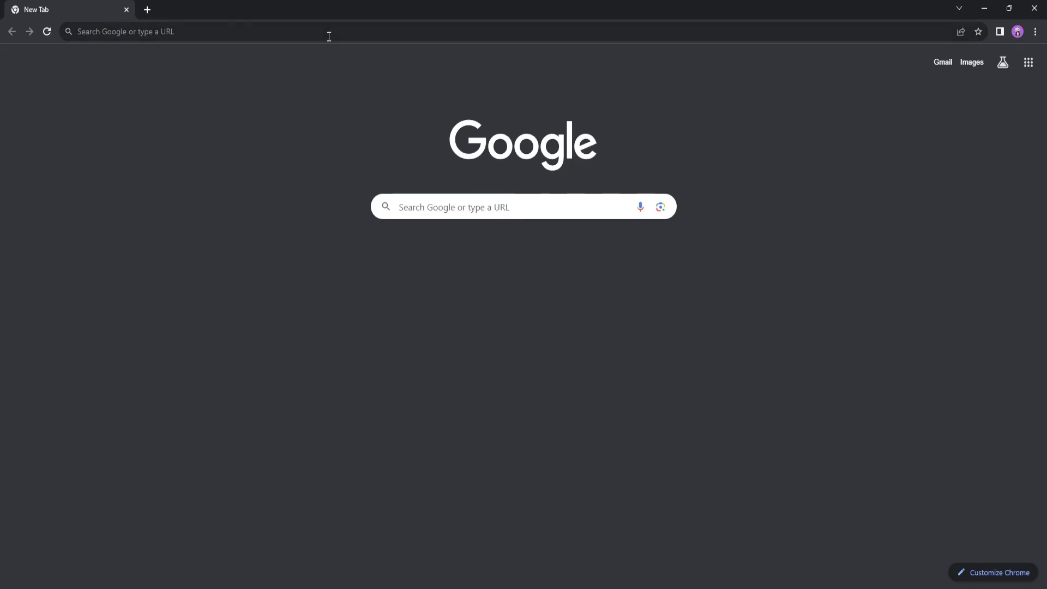
Search Google for 'pufferpanel' and open the pufferpanel.com homepage from the results
click(330, 30)
text(puffer)
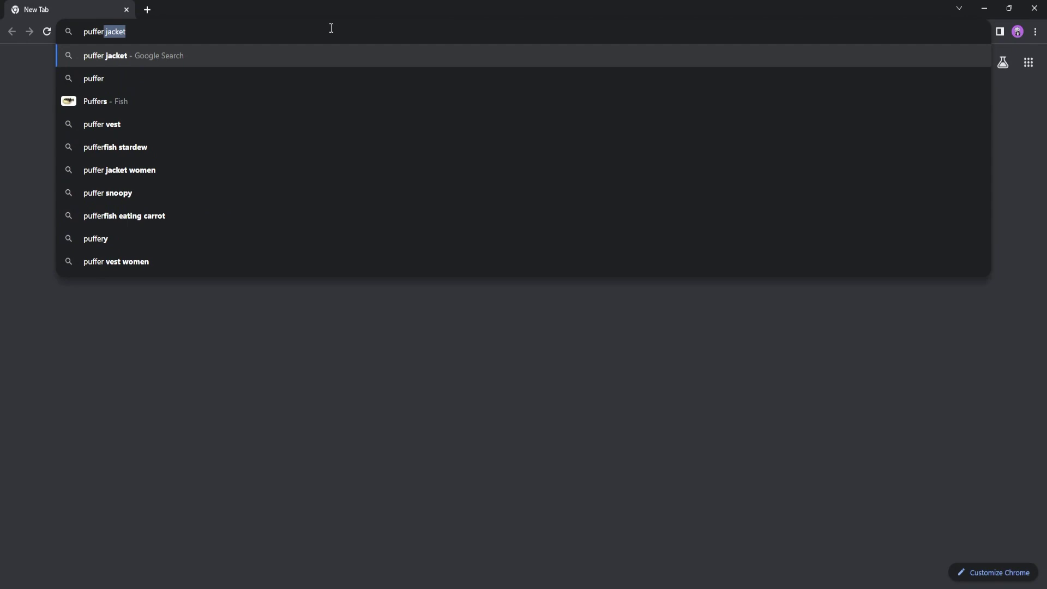
text(panel)
key(Return)
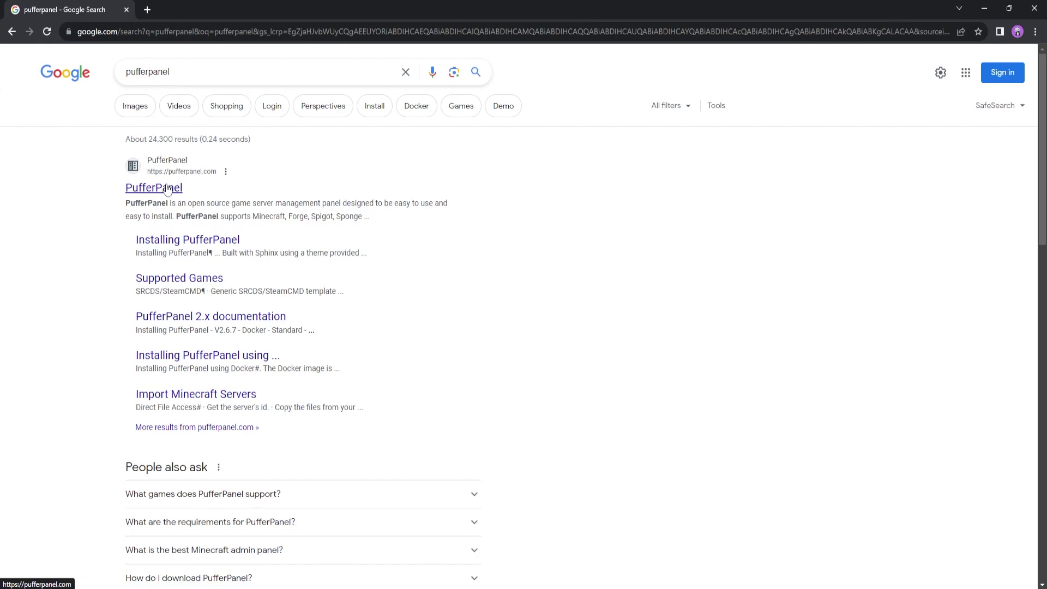
middle_click(167, 189)
click(160, 189)
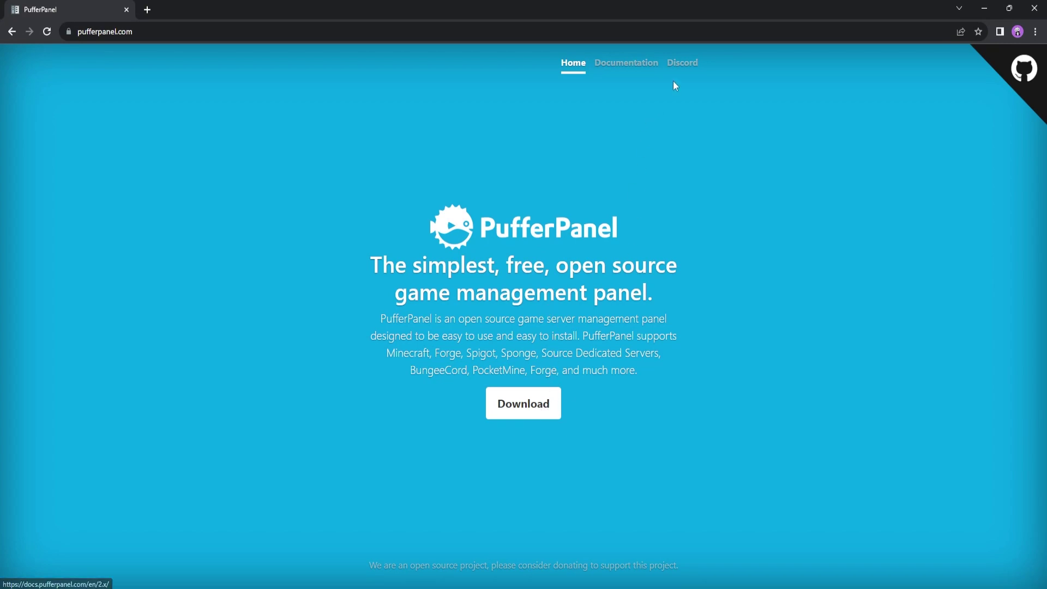
Open the Installing PufferPanel guide and highlight the VPS requirement and supported OS table
click(643, 65)
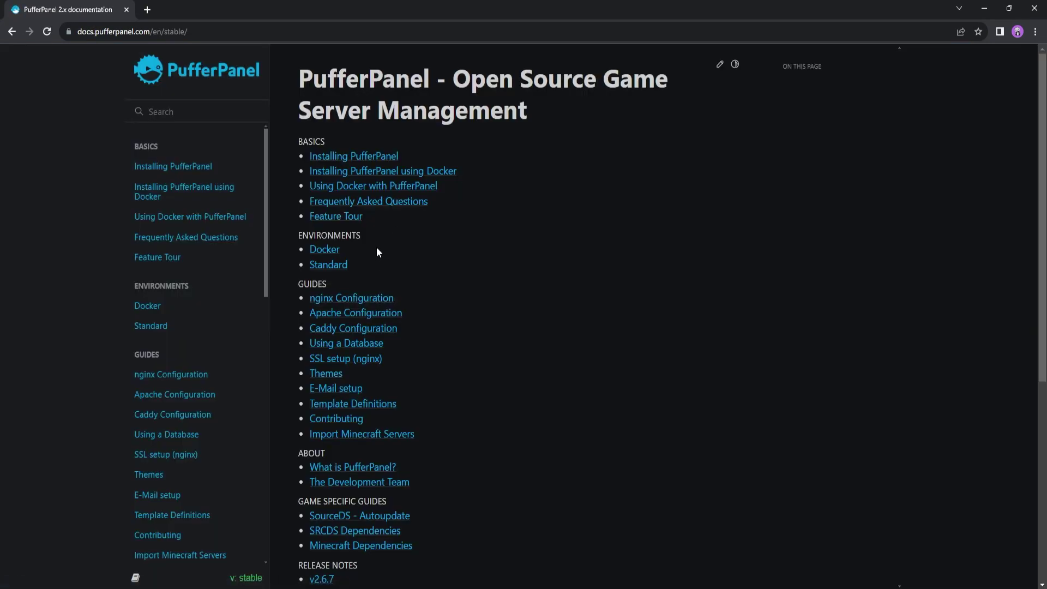
click(347, 158)
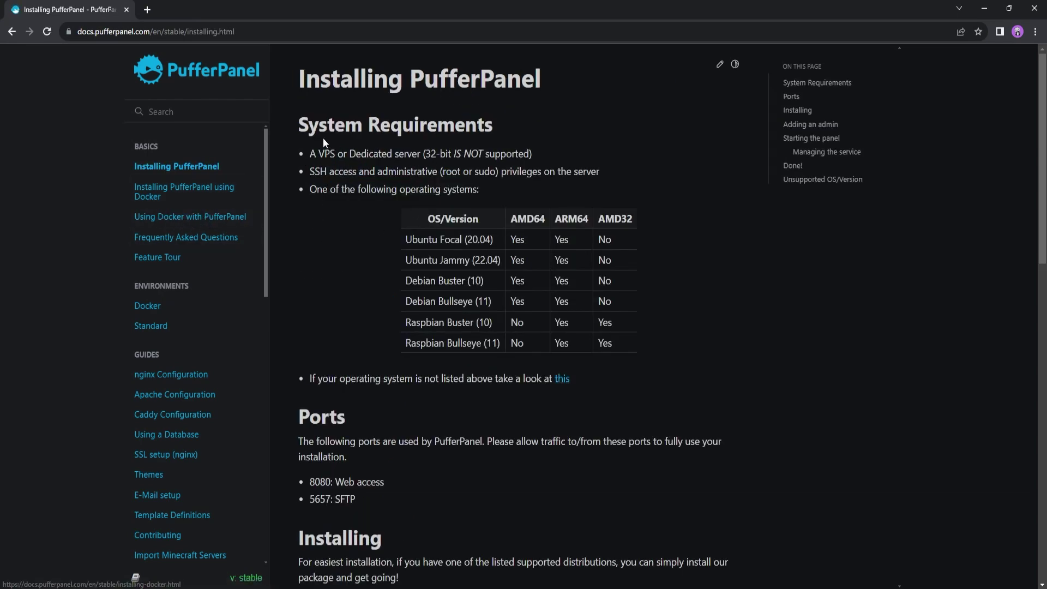
drag(312, 153, 405, 154)
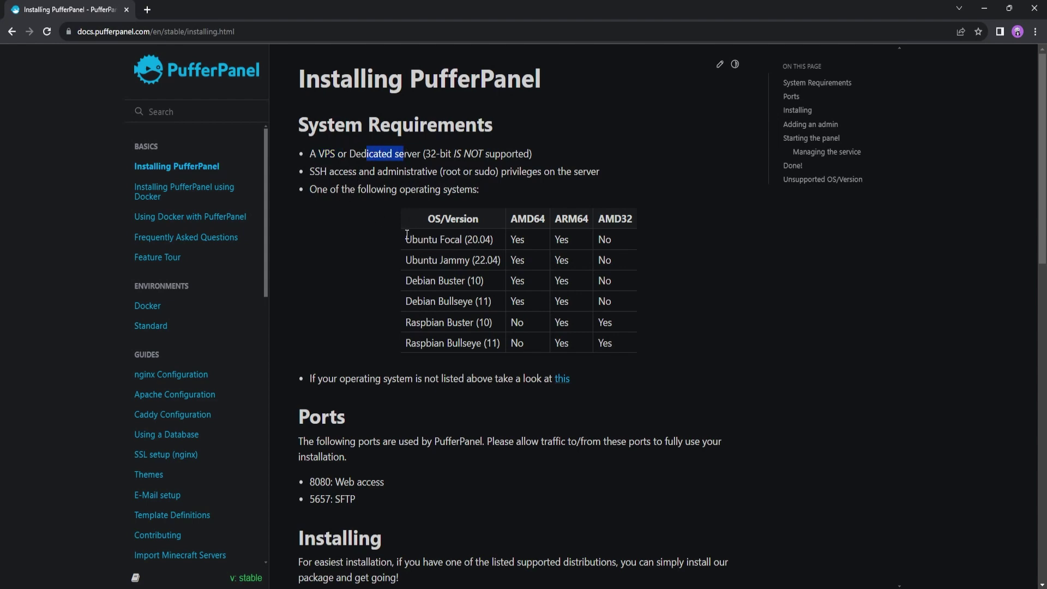
drag(404, 238, 499, 343)
click(503, 357)
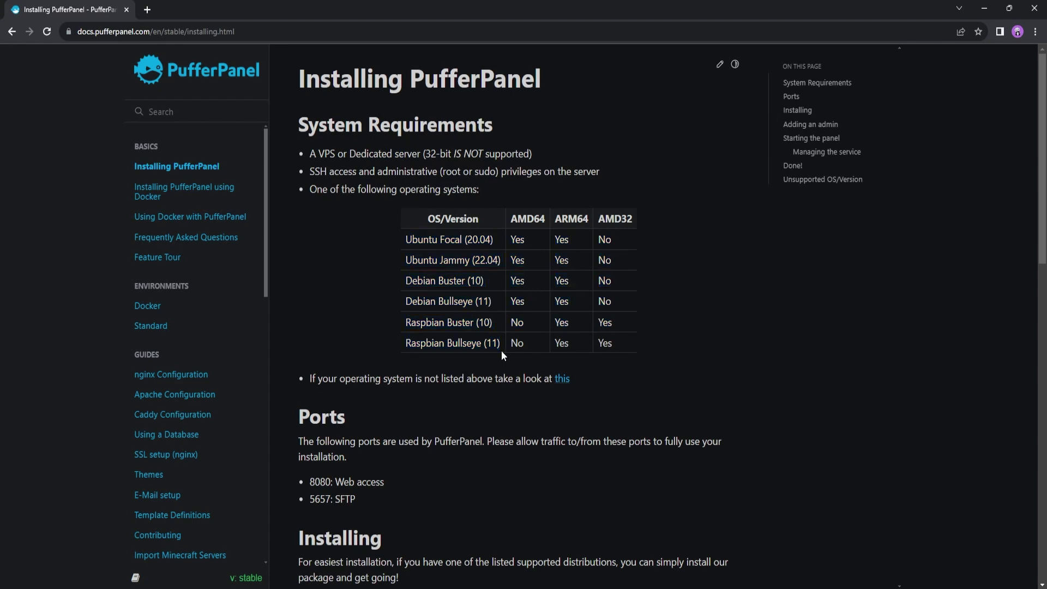
drag(381, 260, 497, 340)
click(502, 357)
Review the required ports, highlighting 8080 for web access and 5657 for SFTP
scroll(467, 329, down, 4)
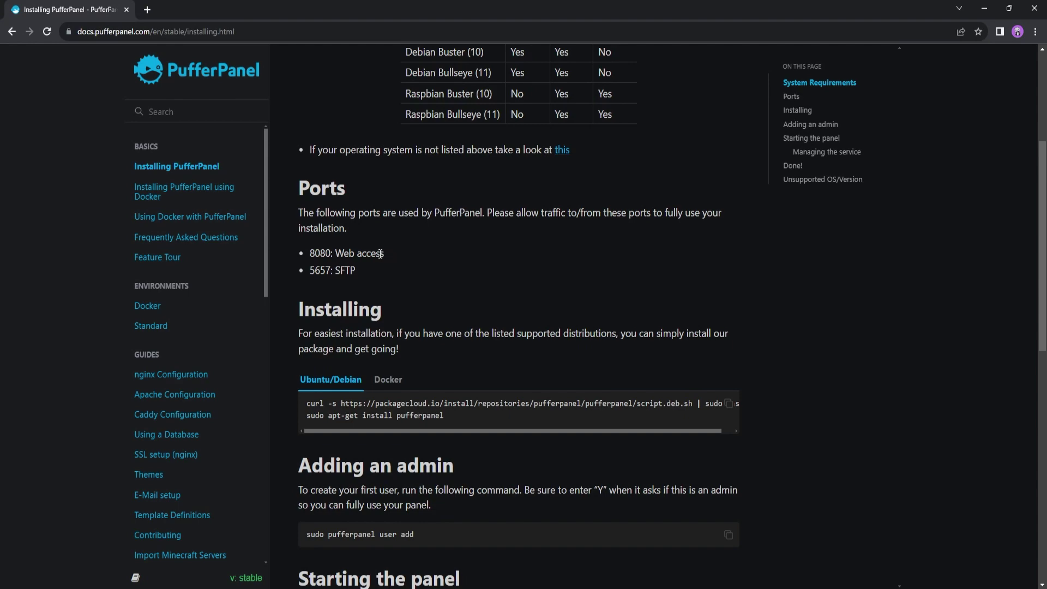
scroll(398, 262, up, 1)
scroll(402, 264, down, 1)
drag(313, 256, 331, 256)
drag(359, 274, 303, 273)
click(364, 297)
scroll(384, 197, down, 4)
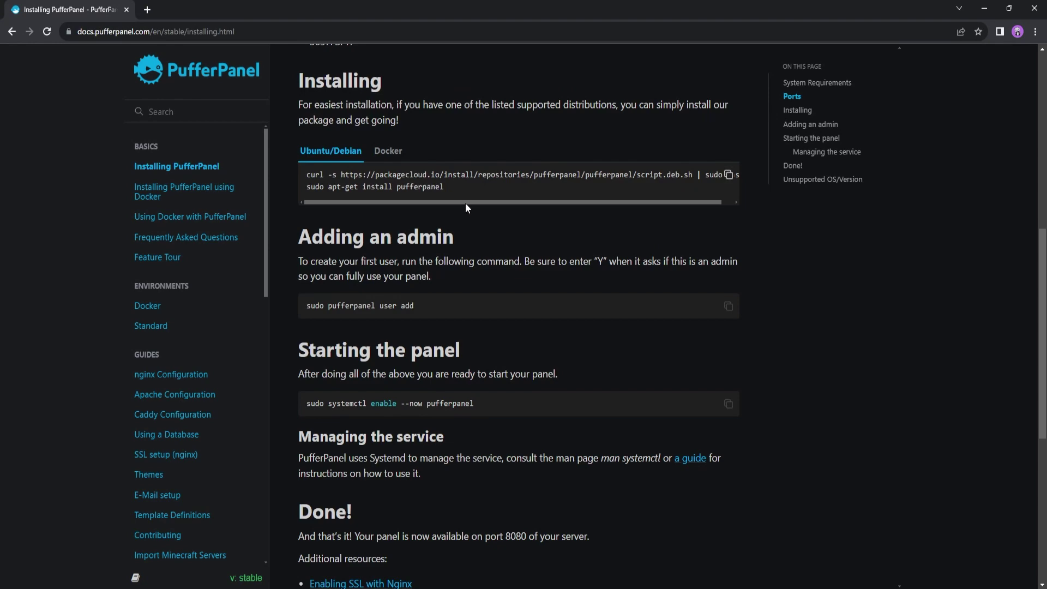
On Jink.host, note the BUDGET50 code and compare the Budget VPS plans' monthly prices
drag(466, 203, 416, 203)
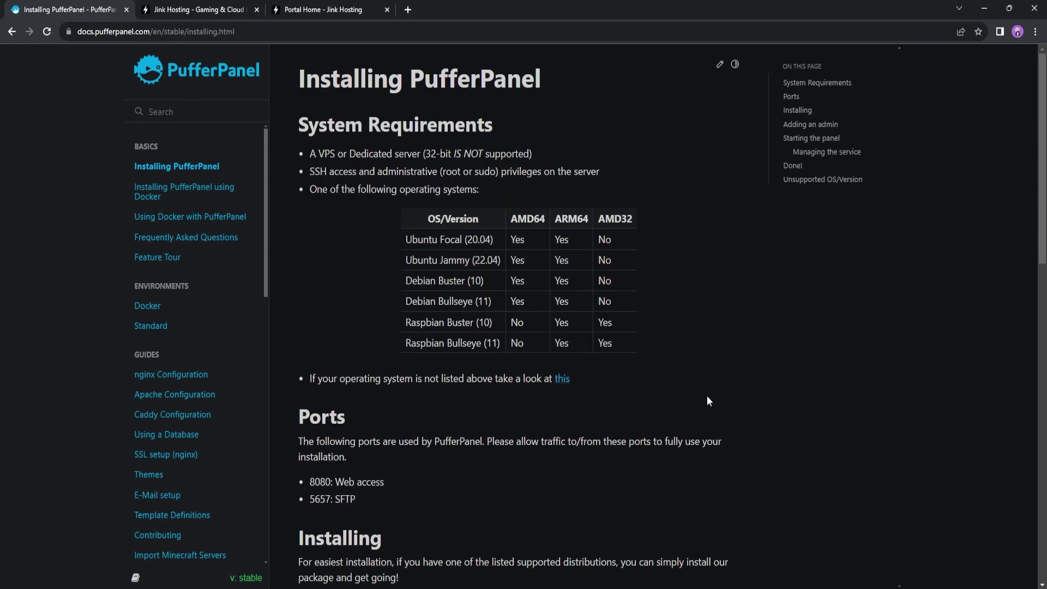
key(ctrl+Tab)
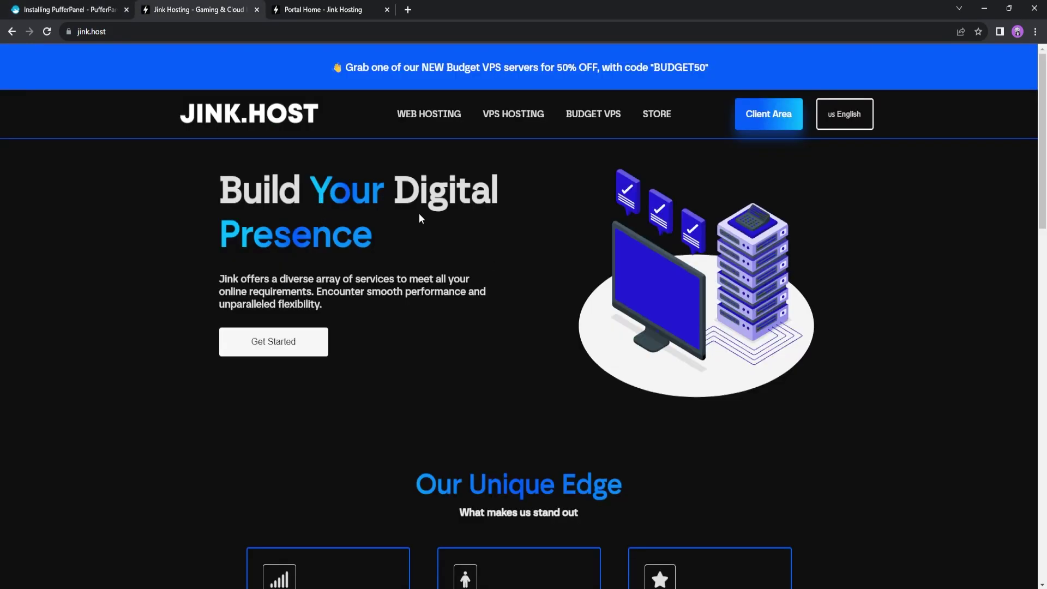
drag(657, 67, 704, 68)
click(584, 123)
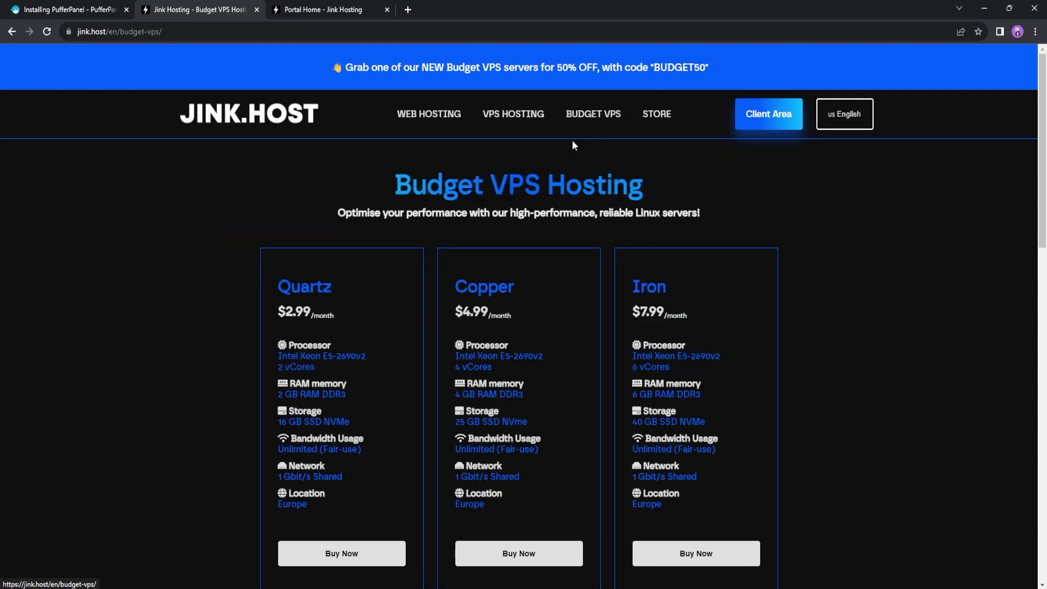
scroll(452, 229, down, 5)
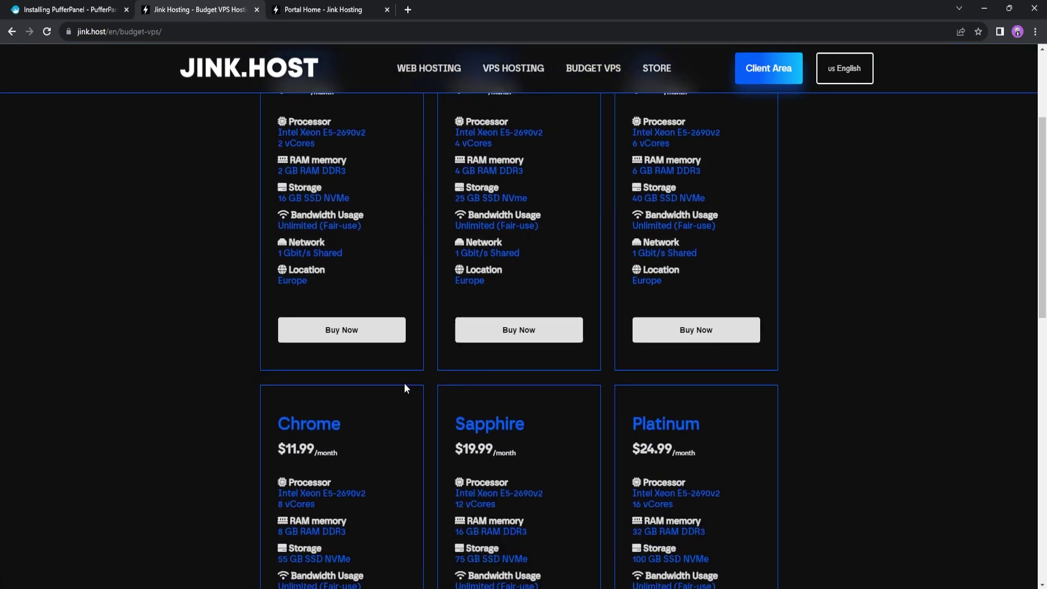
scroll(349, 300, down, 4)
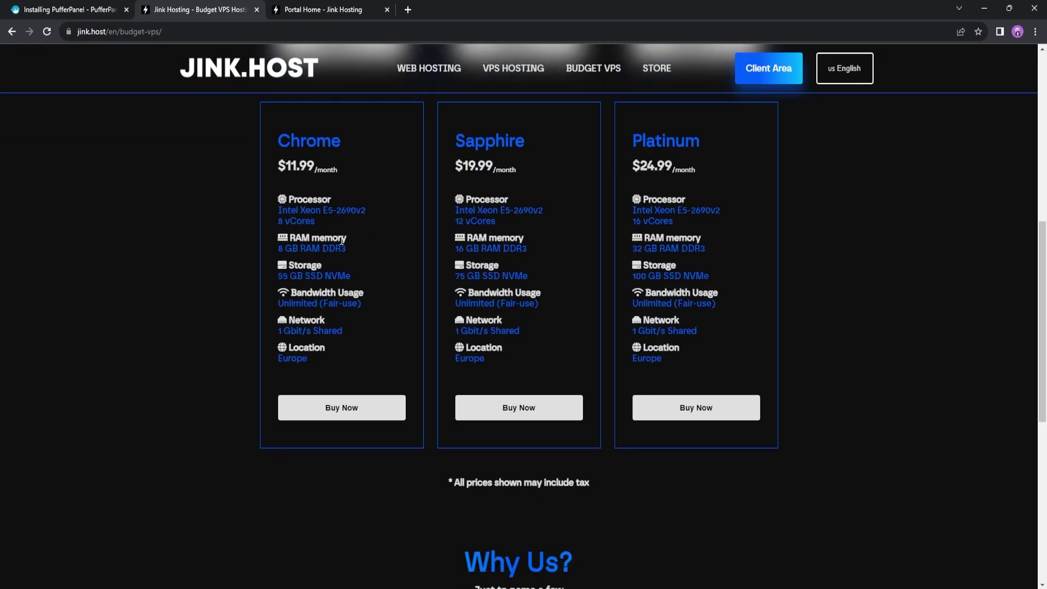
scroll(335, 280, up, 2)
drag(285, 279, 320, 280)
click(321, 281)
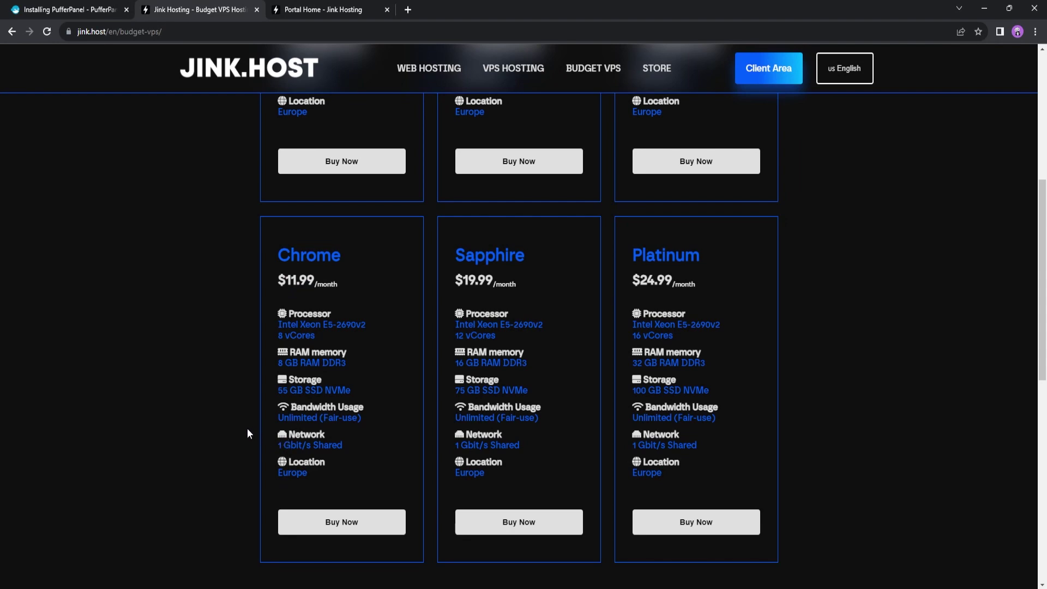
In the client portal store, start an order for the Chrome Budget VPS plan
click(305, 10)
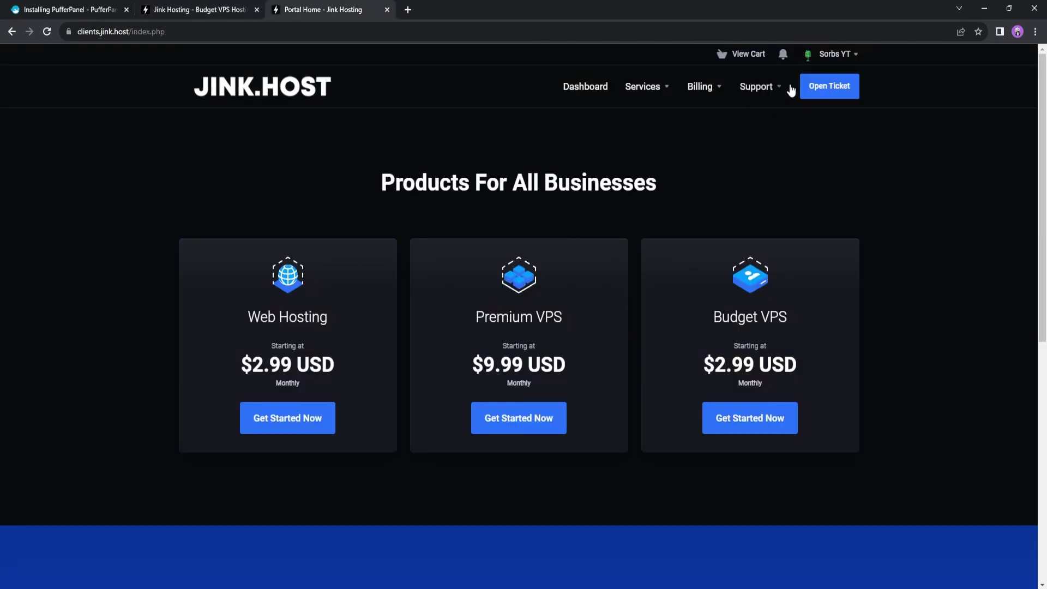
click(771, 421)
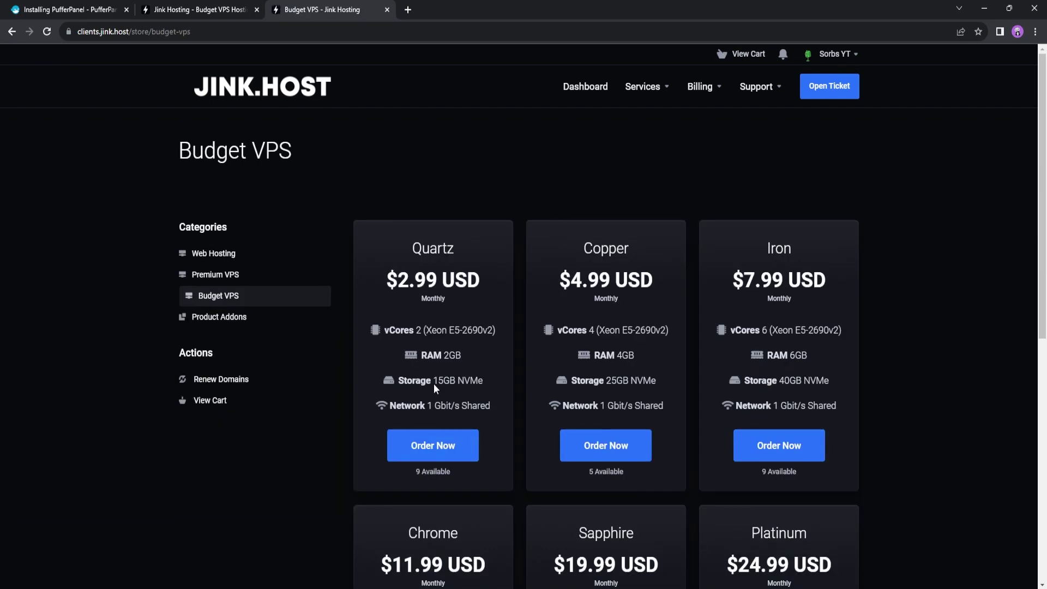
scroll(330, 348, down, 4)
click(436, 515)
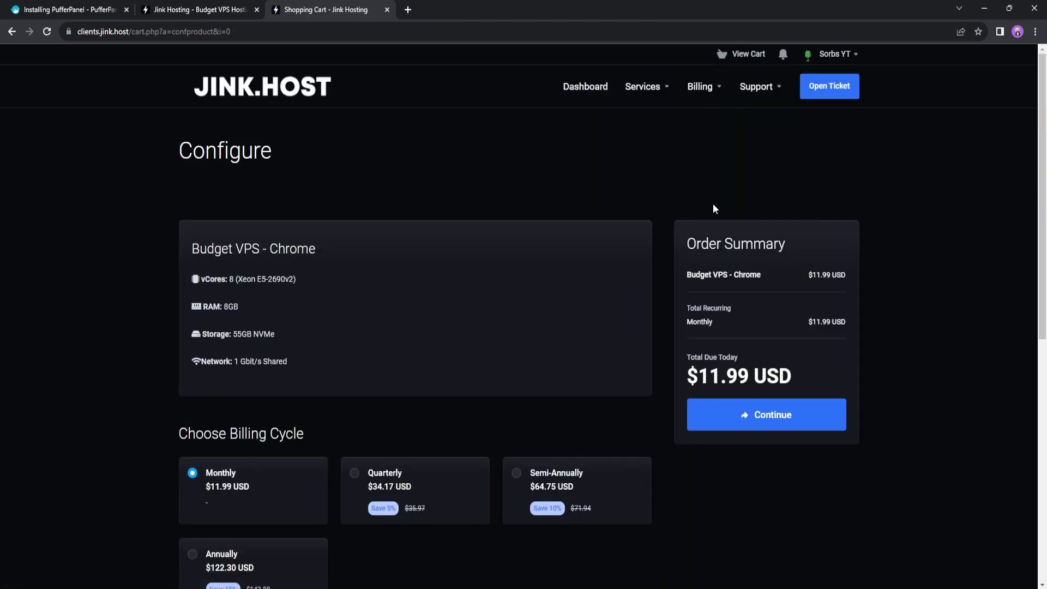
Compare the vCore counts of the Copper and Iron plans on the public plans page
click(218, 10)
scroll(561, 382, up, 8)
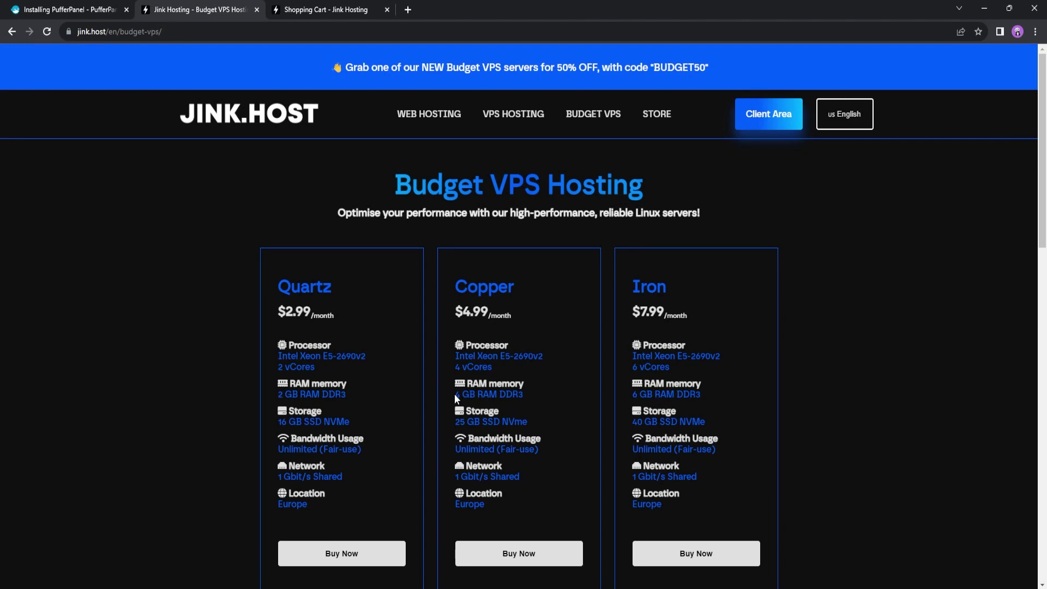
click(487, 367)
drag(492, 367, 457, 369)
drag(633, 367, 655, 369)
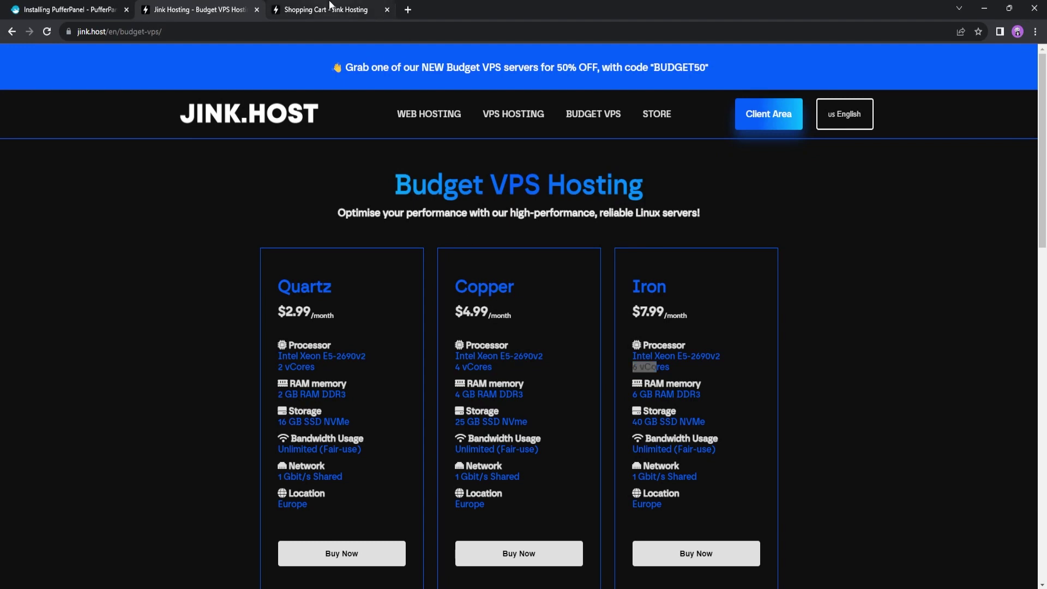
Choose ubuntu-22.04-x86_64 as the operating system, confirm it's supported, and continue the order
click(329, 6)
scroll(544, 231, down, 5)
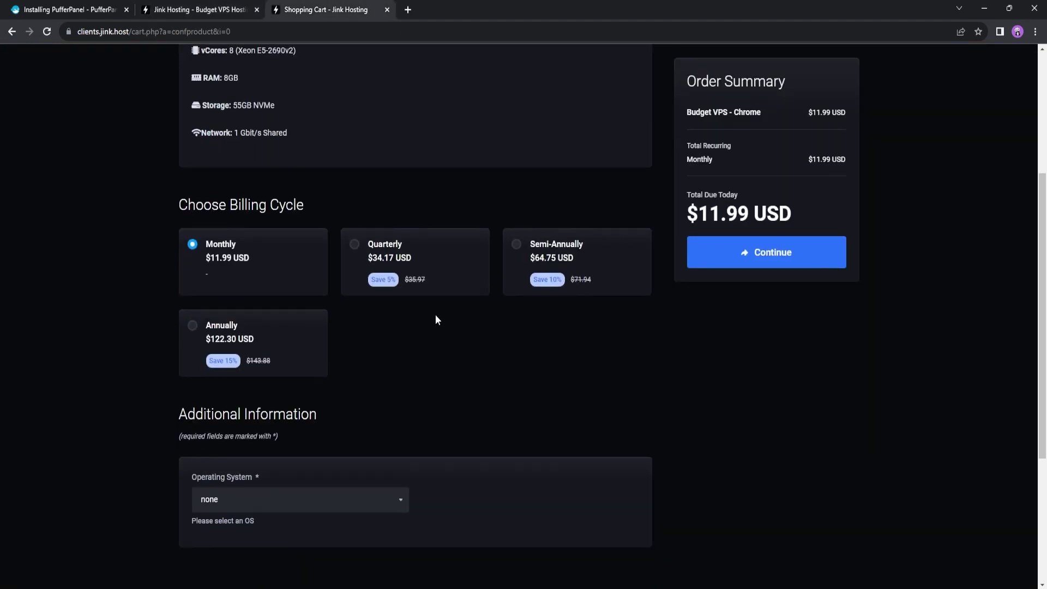
click(283, 498)
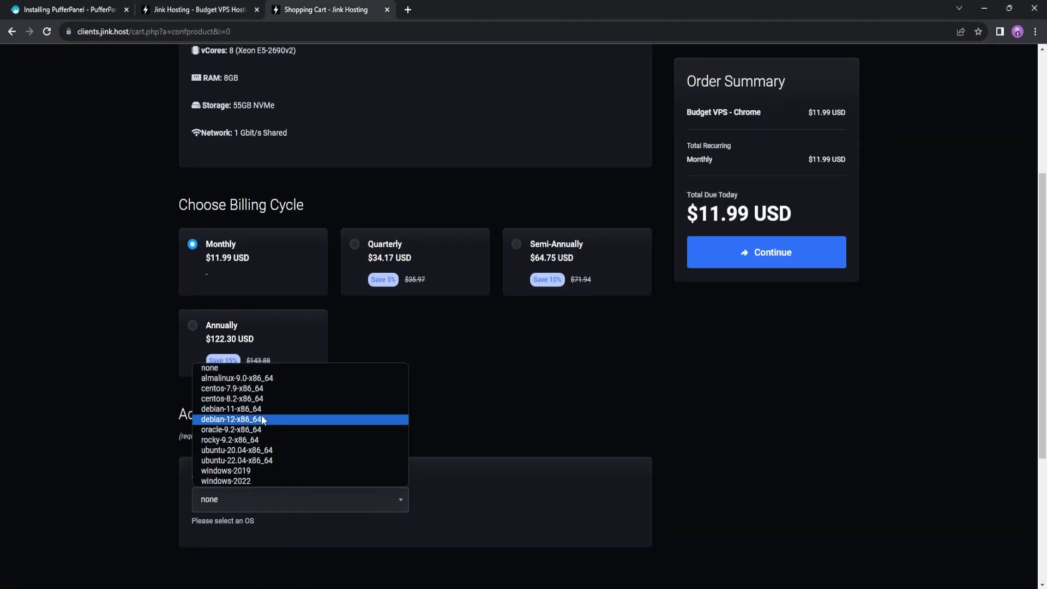
click(235, 460)
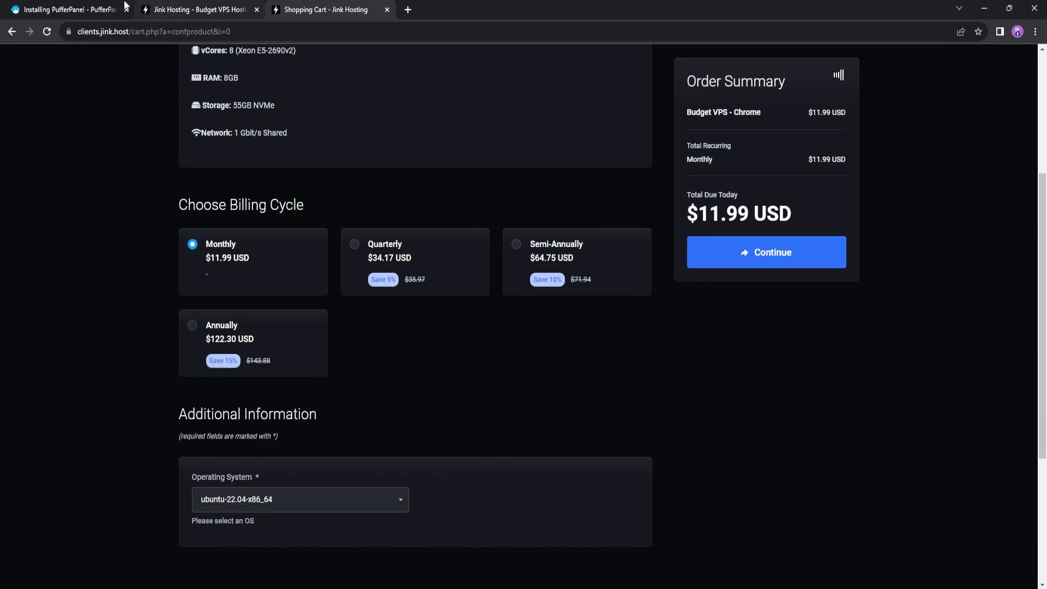
click(70, 9)
drag(406, 260, 499, 261)
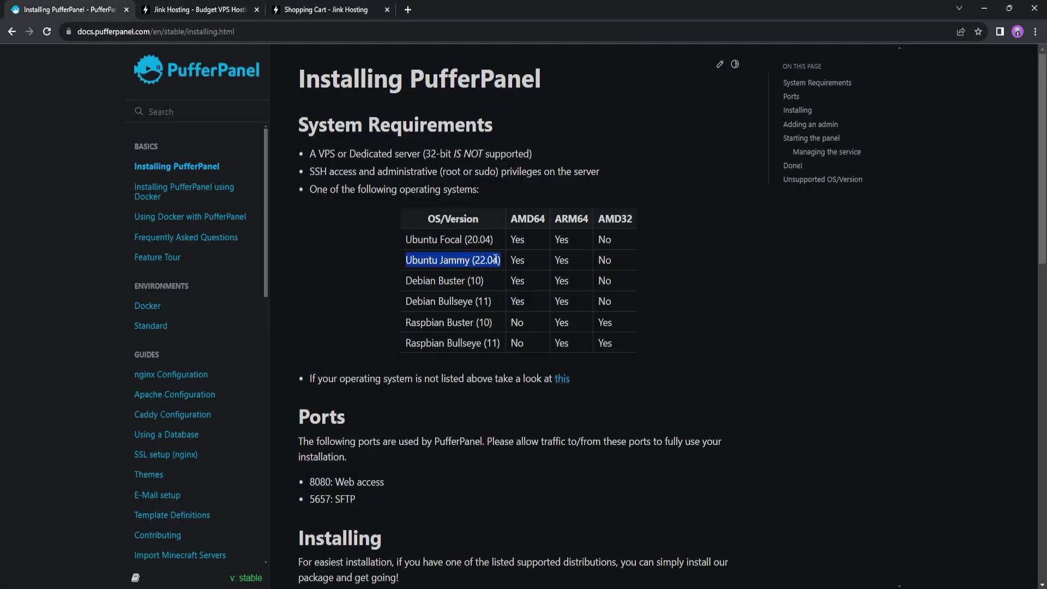
click(321, 9)
scroll(436, 414, up, 4)
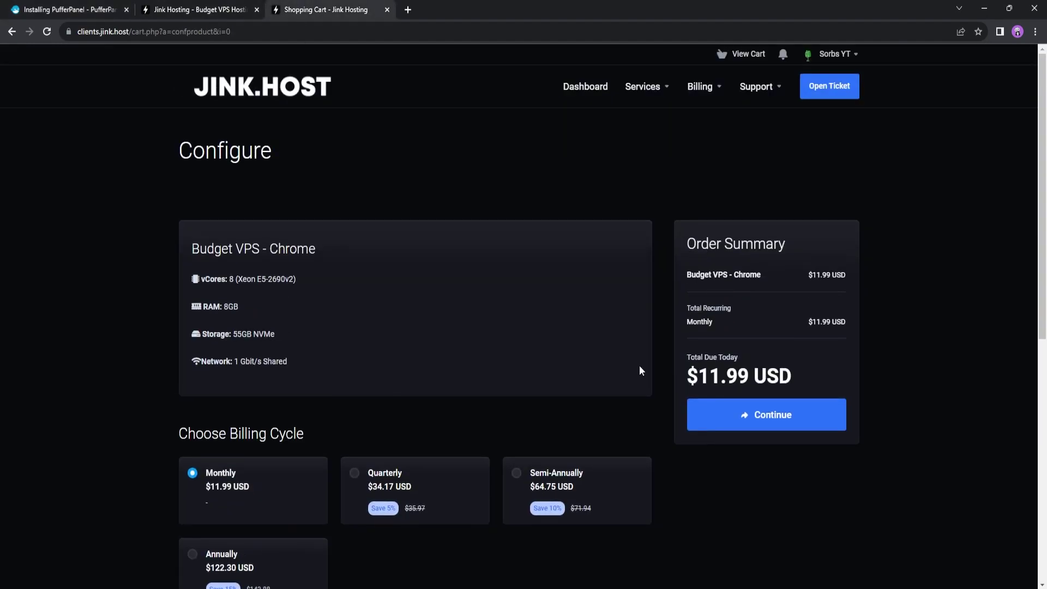
click(765, 414)
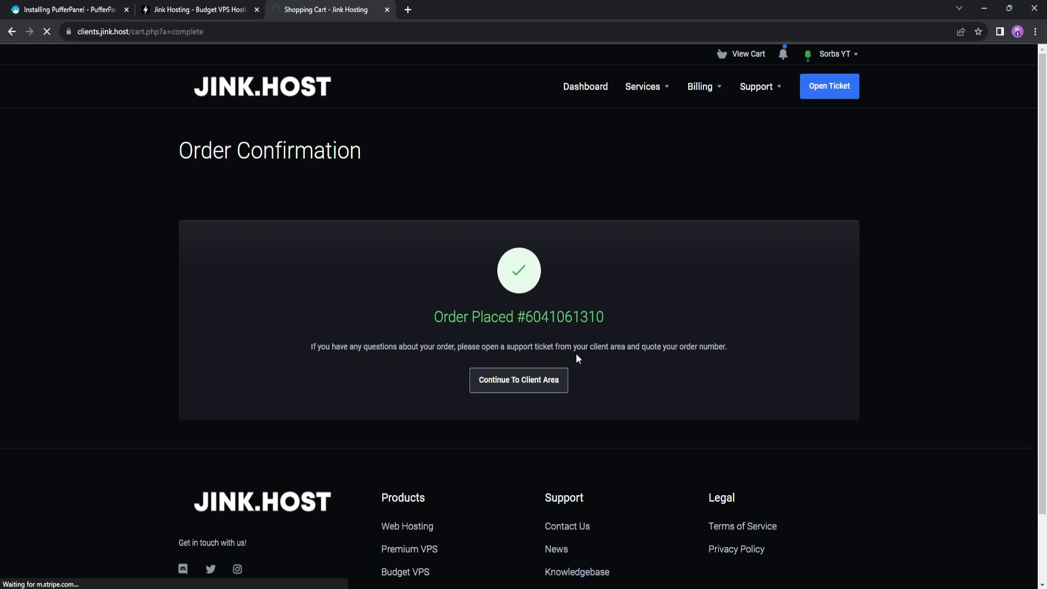
Open the Budget VPS management page to check its IP and Ubuntu 22.04 status, then return to the guide
click(518, 379)
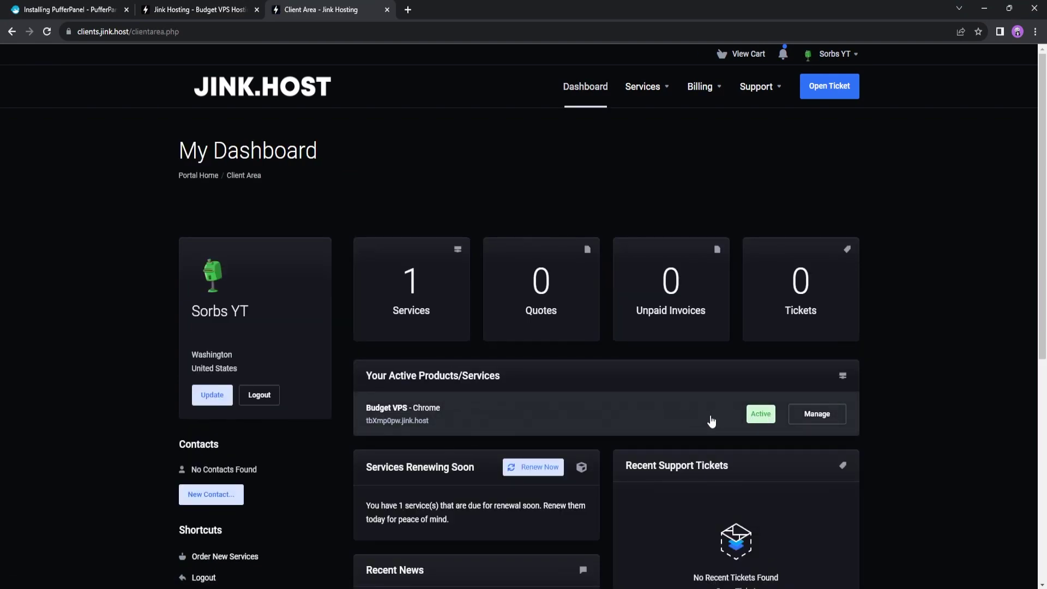
click(691, 423)
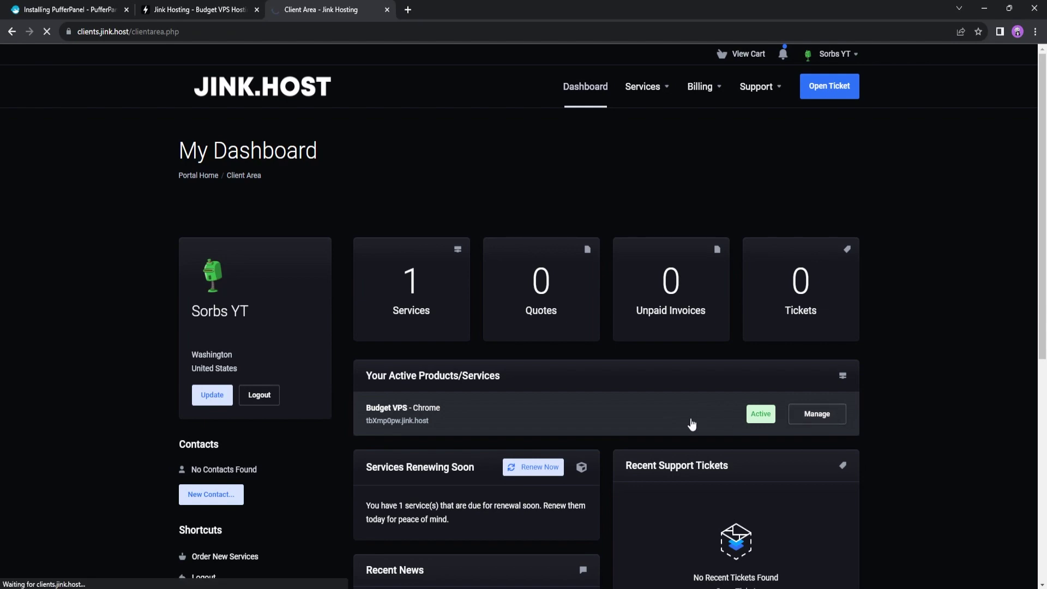
scroll(572, 381, down, 3)
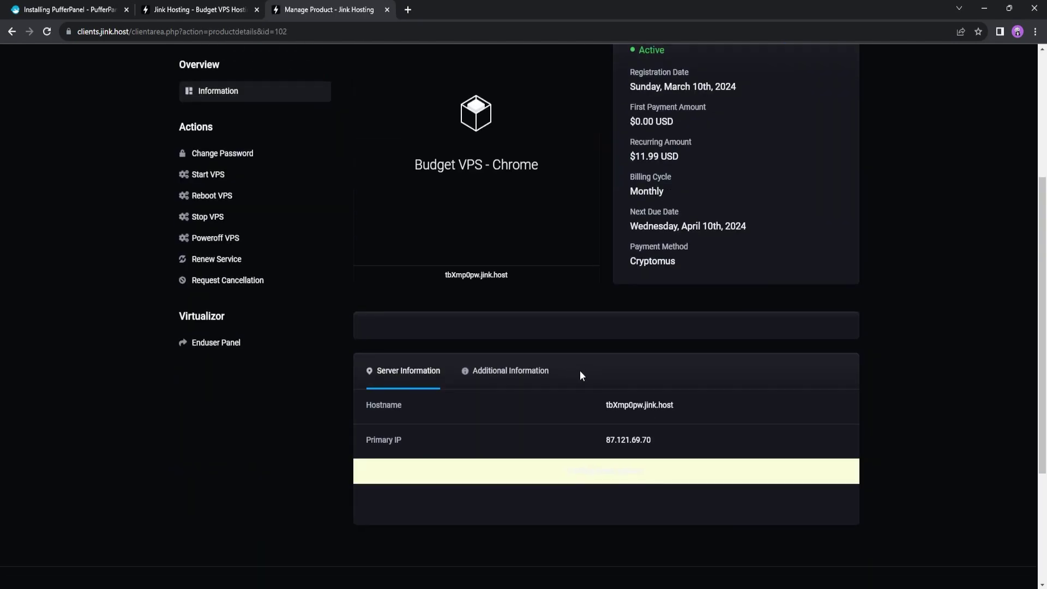
scroll(638, 425, down, 2)
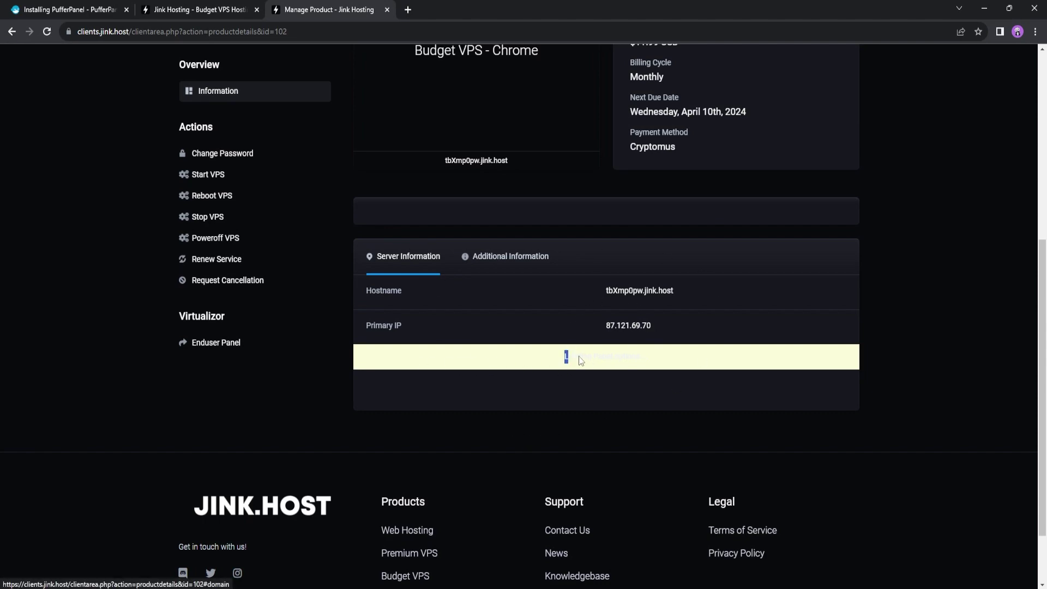
drag(565, 357, 649, 358)
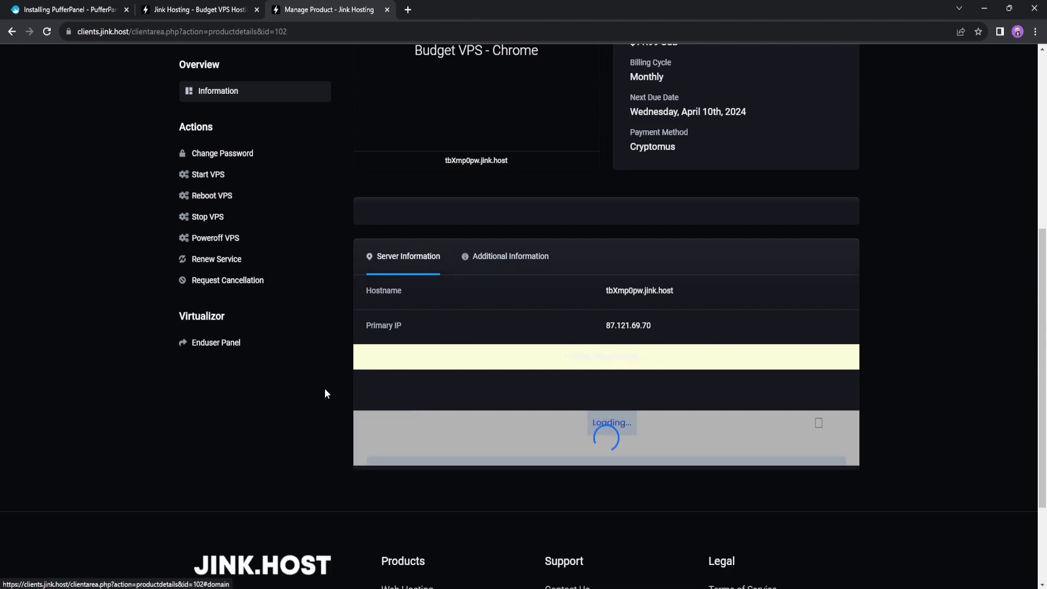
scroll(604, 218, down, 4)
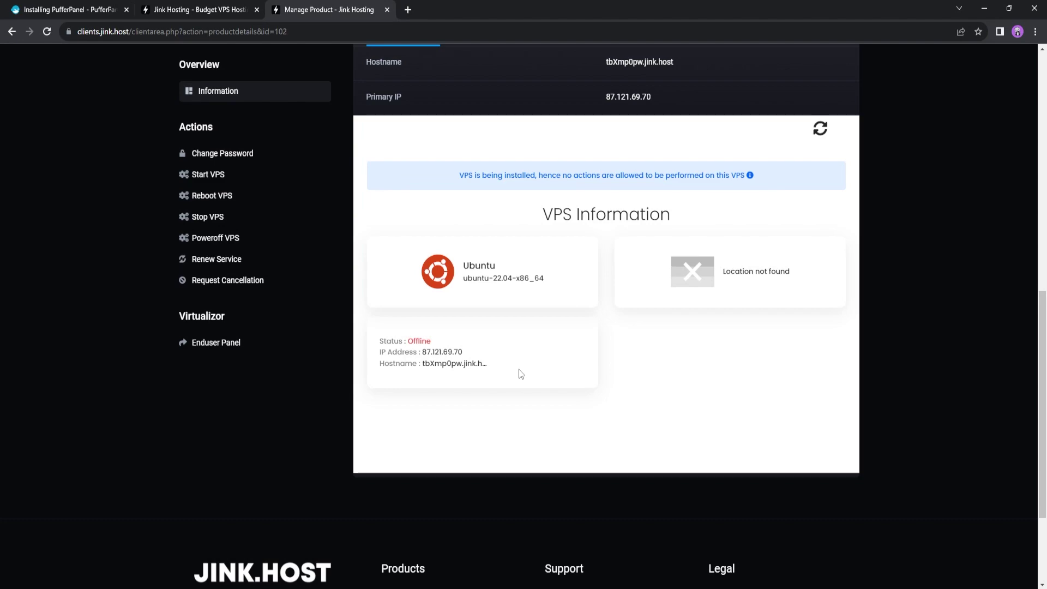
scroll(519, 373, up, 2)
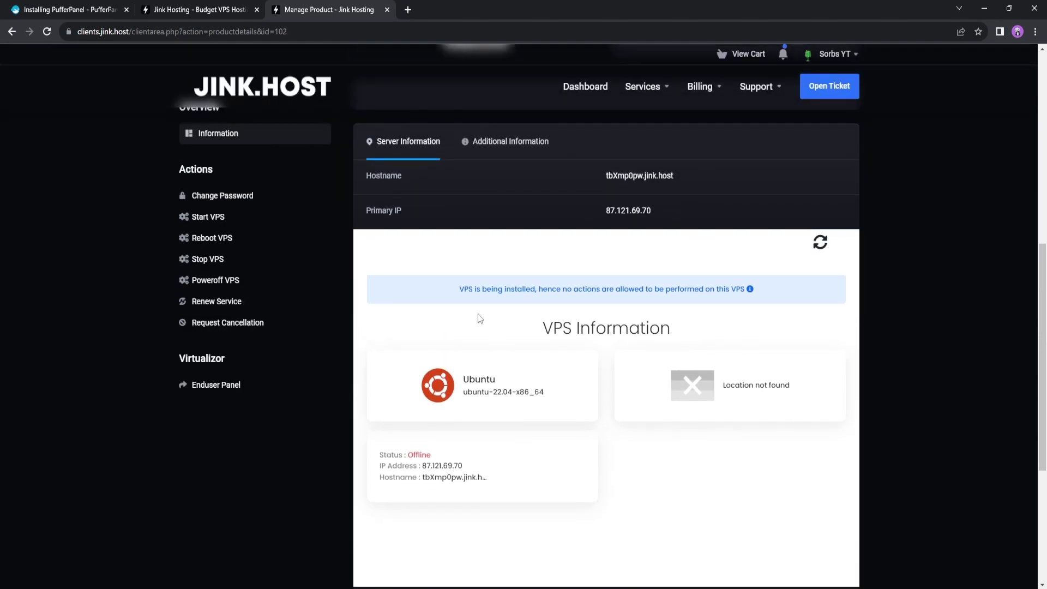
click(65, 9)
Review the SSH session's server IP and host key fingerprint warning
drag(310, 171, 370, 174)
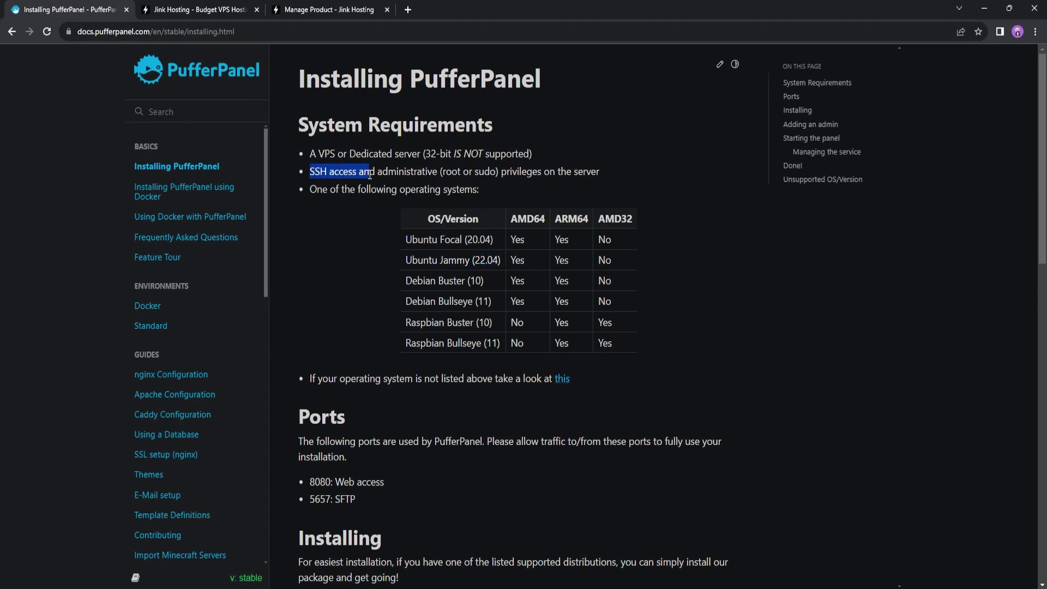
key(alt+Tab)
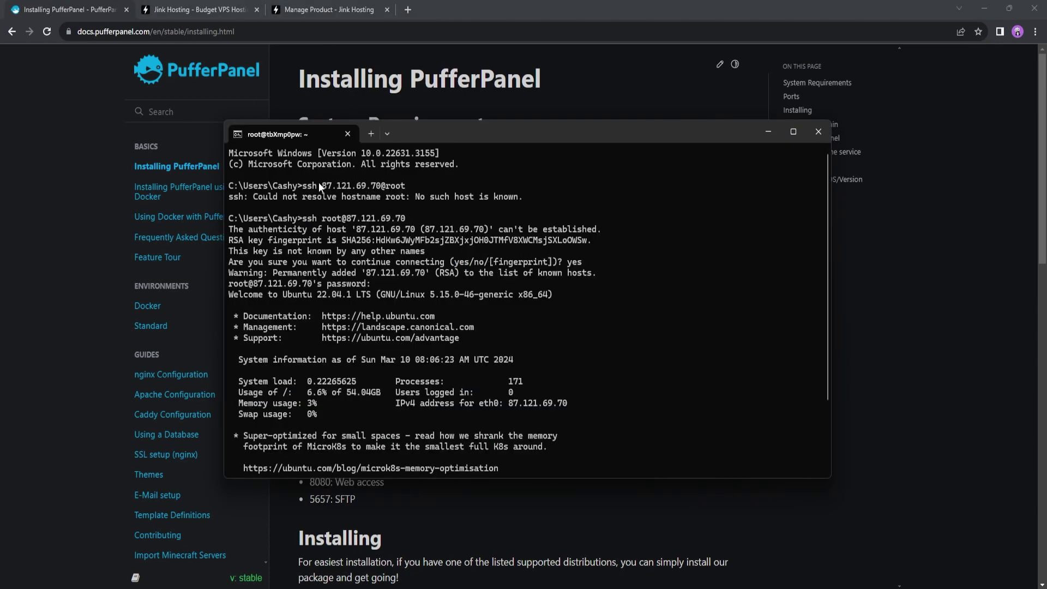
scroll(321, 223, down, 3)
scroll(360, 205, up, 2)
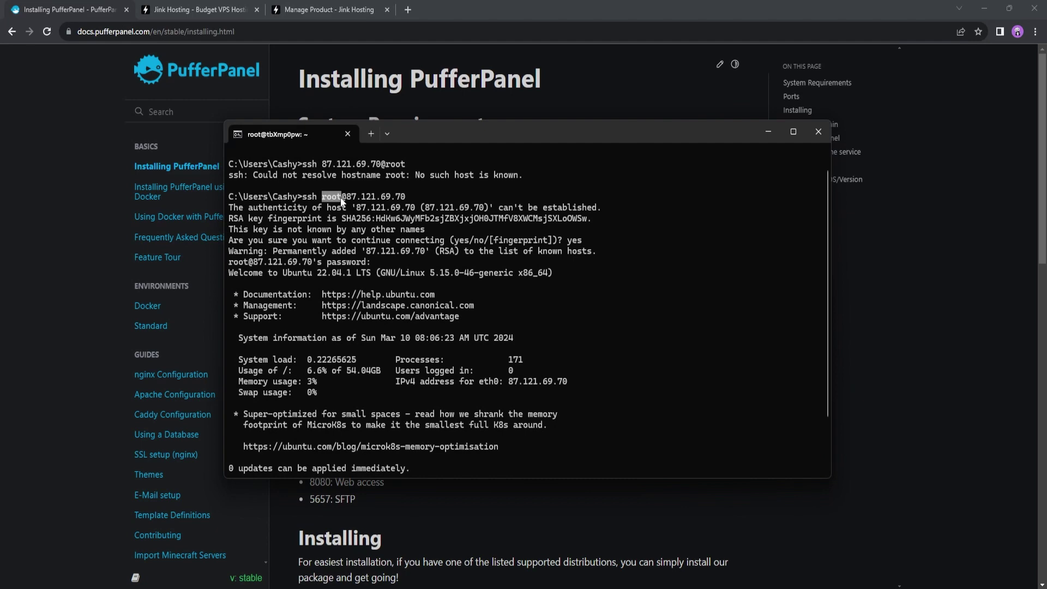
drag(349, 198, 403, 200)
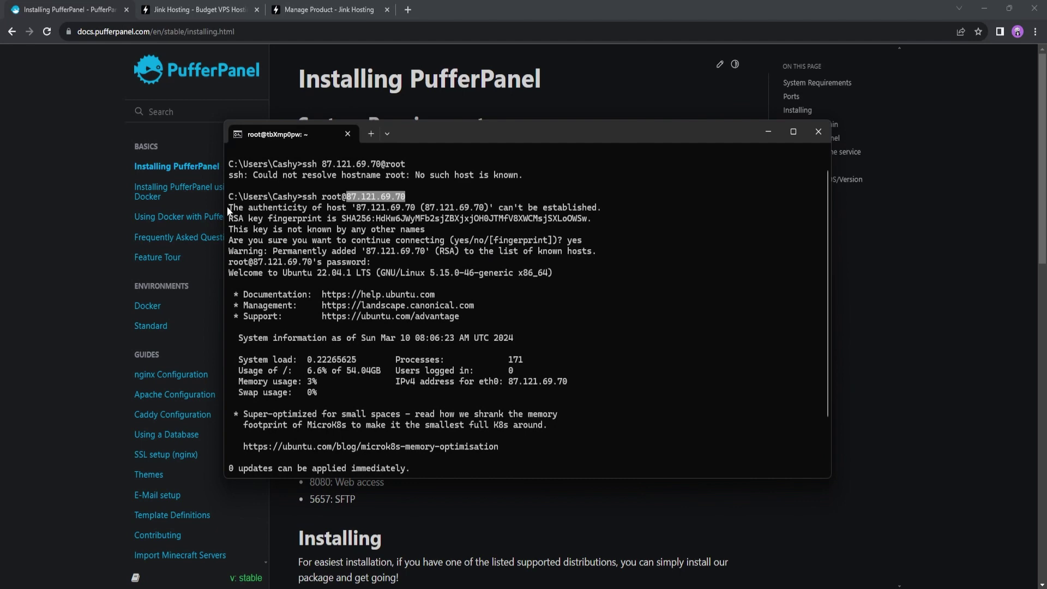
drag(229, 212, 481, 225)
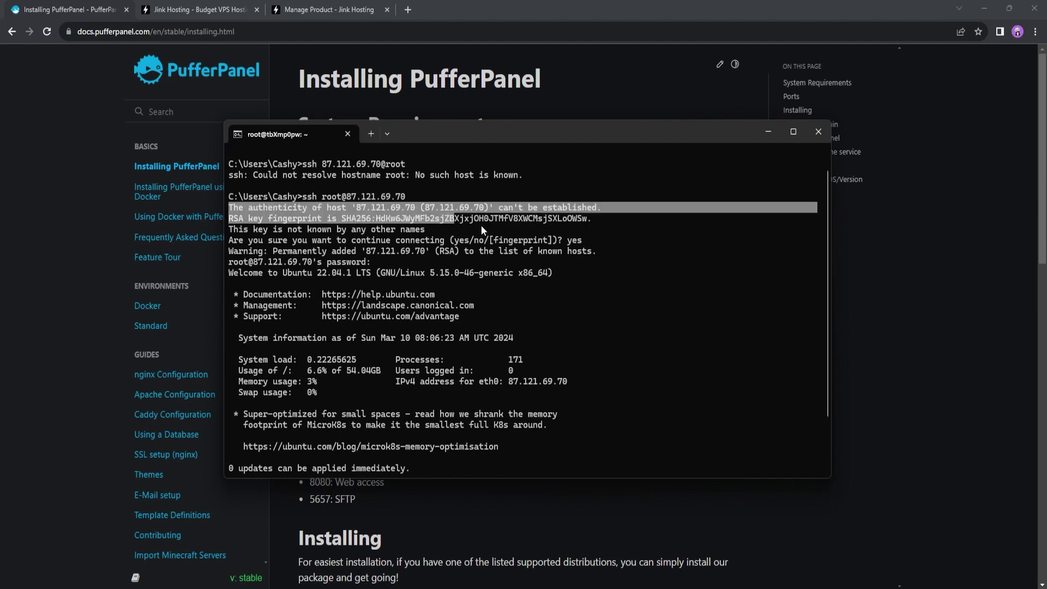
click(464, 224)
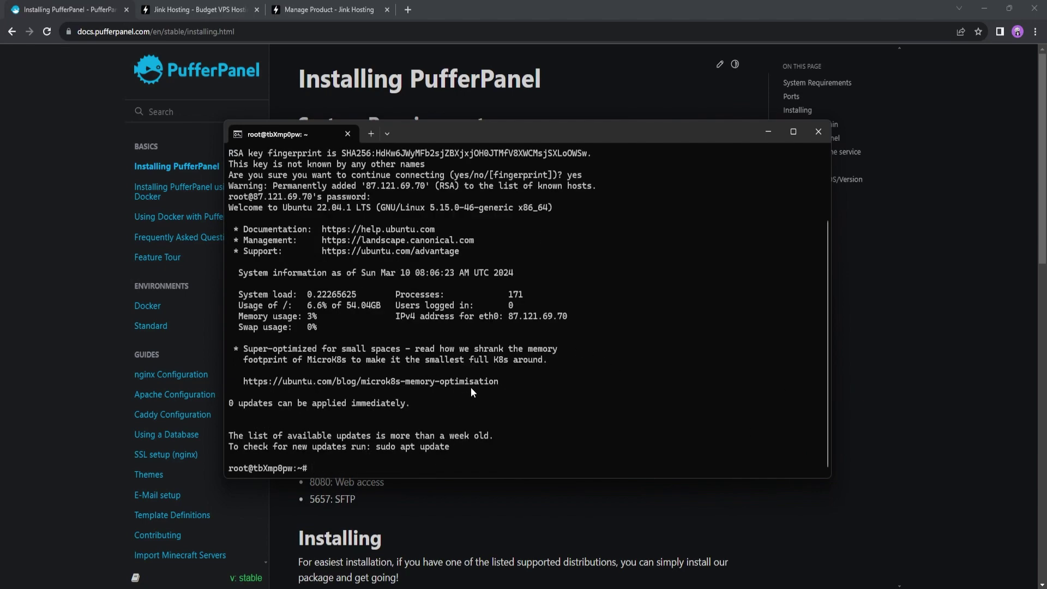
Run 'sudo apt-get upgrade' and 'sudo apt-get update' on the server
text(sudo apt-get upgrade)
key(Return)
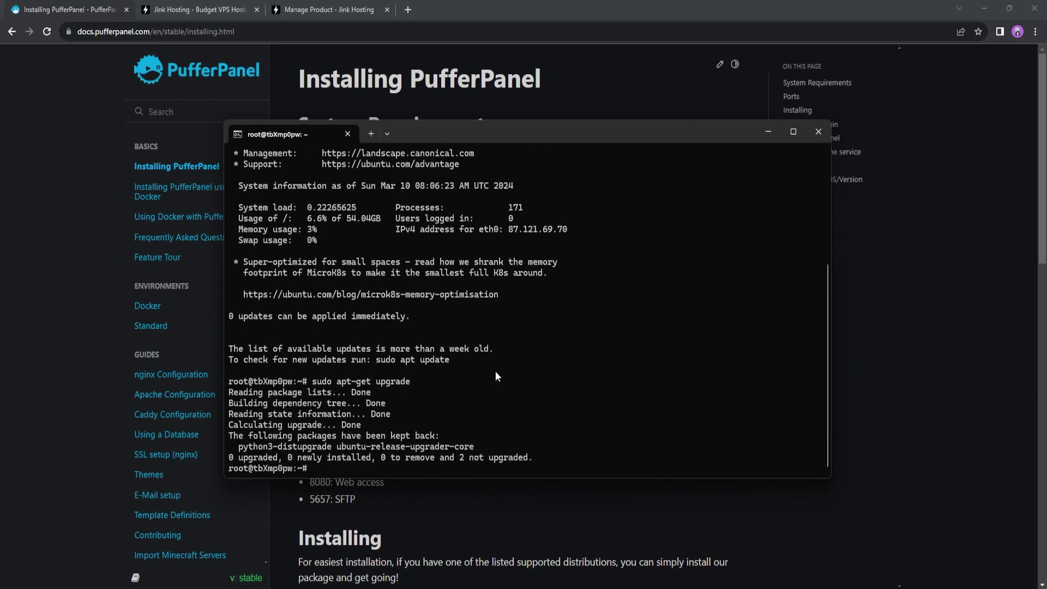
text(sudo apt-get update)
key(Return)
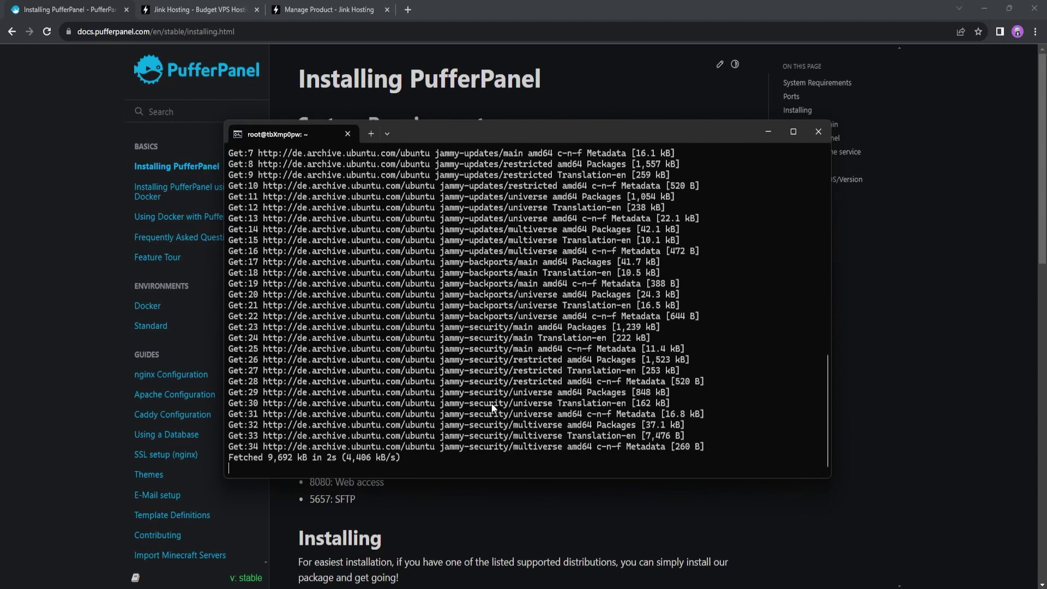
Copy the Ubuntu/Debian install commands from the guide and run them in the terminal
click(877, 355)
scroll(473, 338, down, 4)
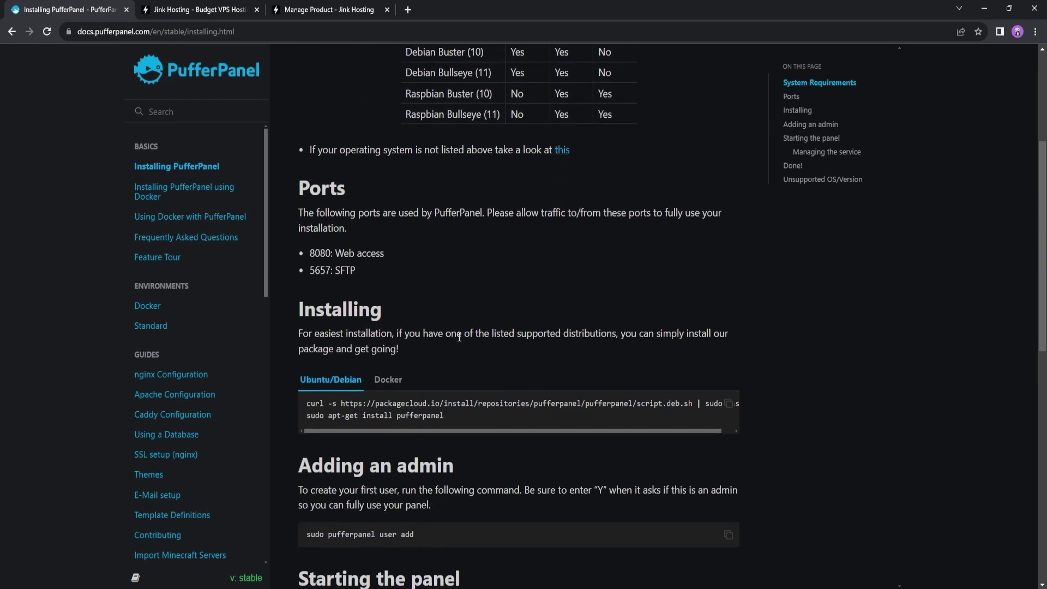
scroll(424, 322, down, 2)
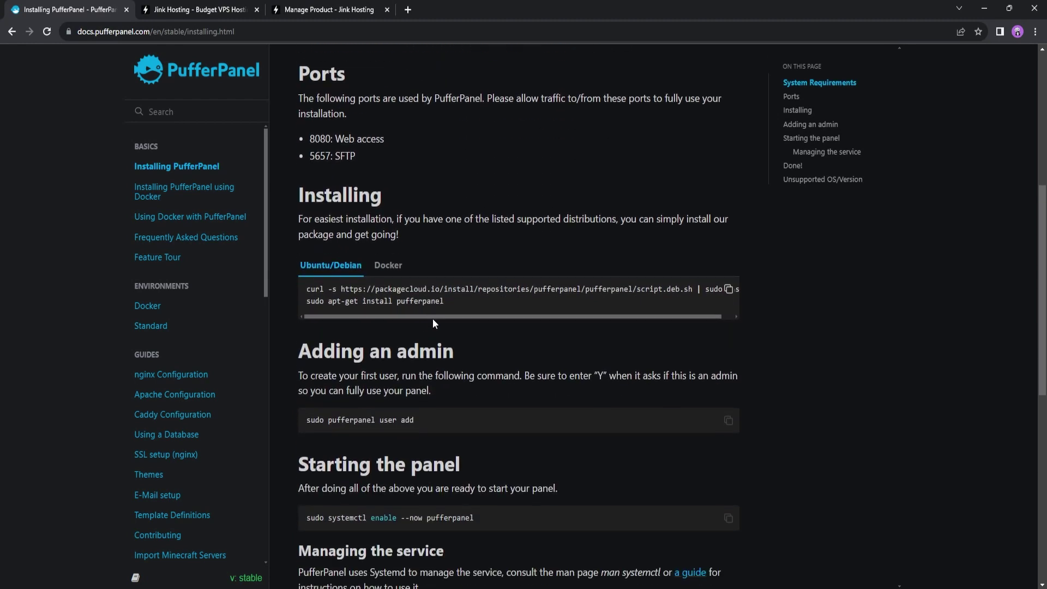
click(728, 290)
key(alt+Tab)
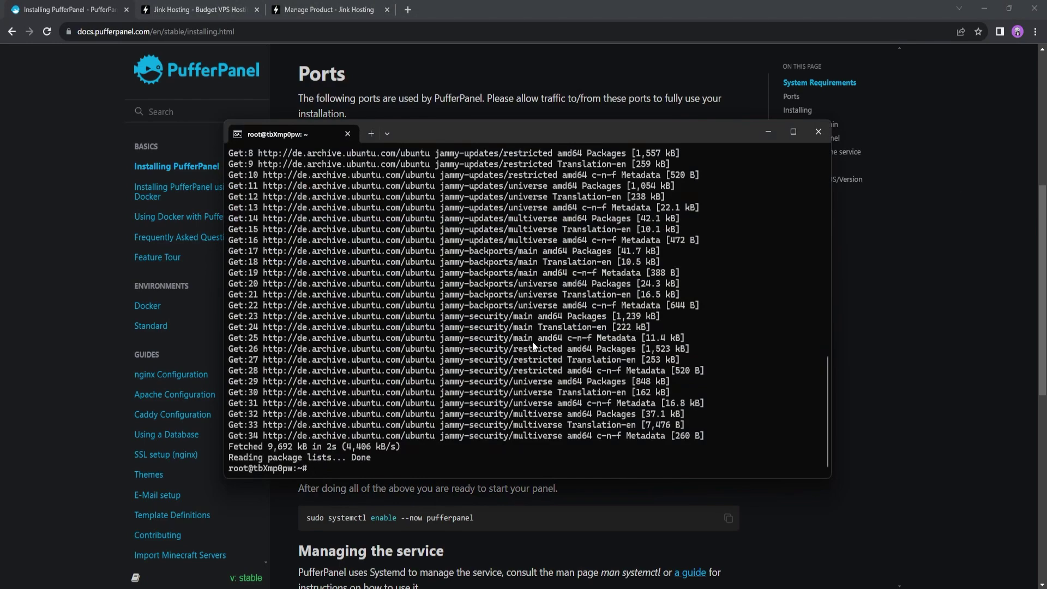
key(ctrl+v)
key(Return)
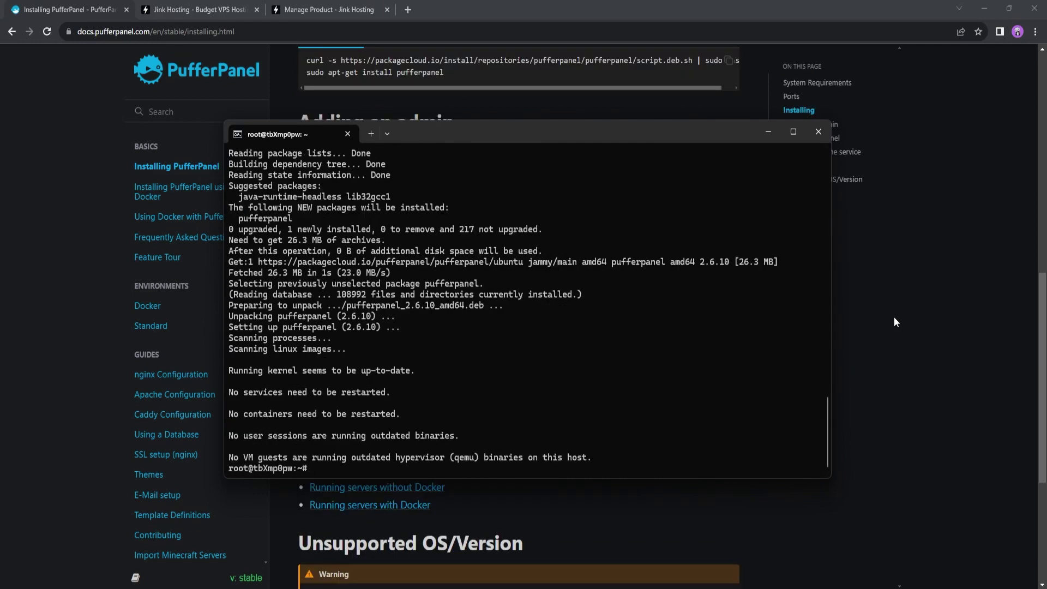
Copy 'sudo pufferpanel user add' from the docs and run it in the terminal
click(894, 316)
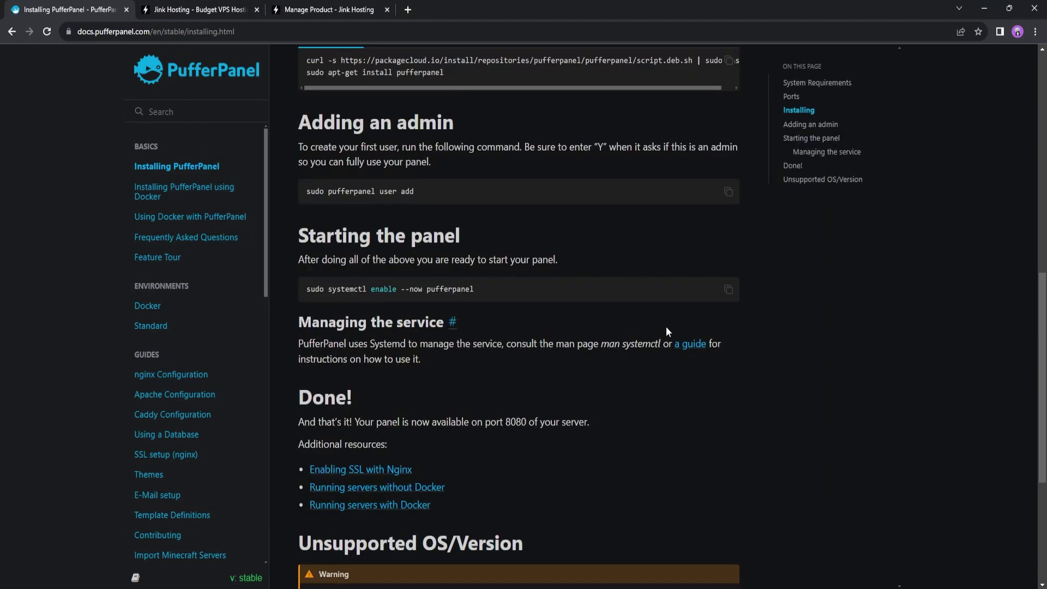
click(734, 194)
key(alt+Tab)
right_click(535, 360)
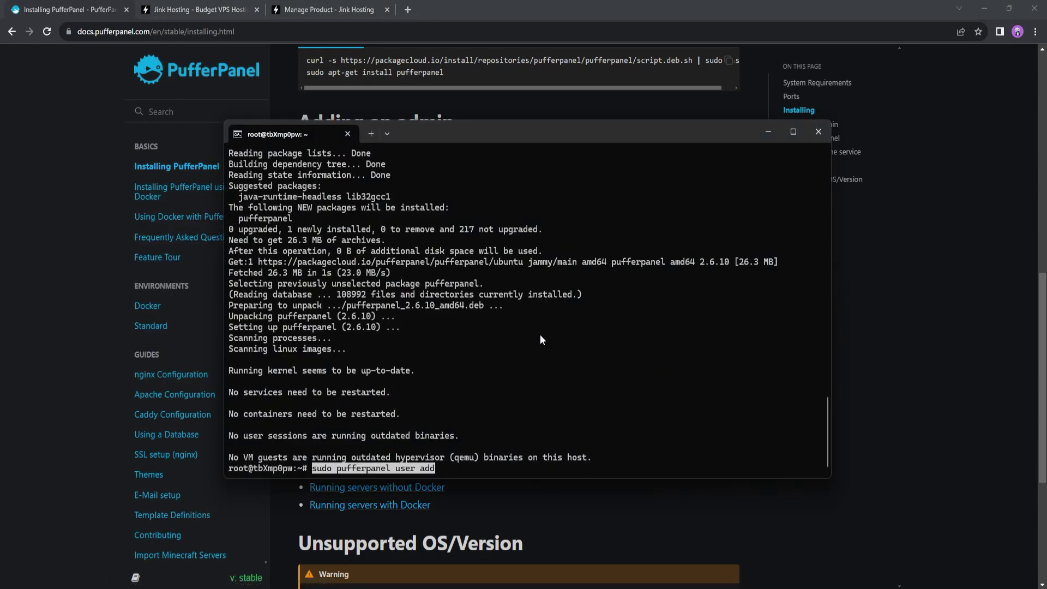
key(Return)
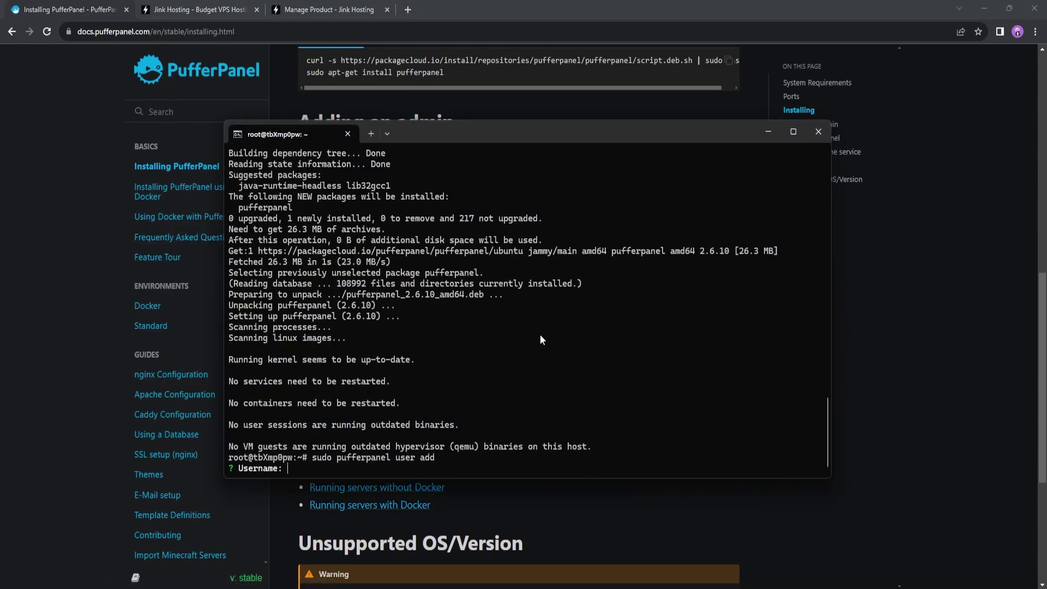
Enter the new account's username, e-mail and password, and make it an admin
text(Sorbs)
key(Return)
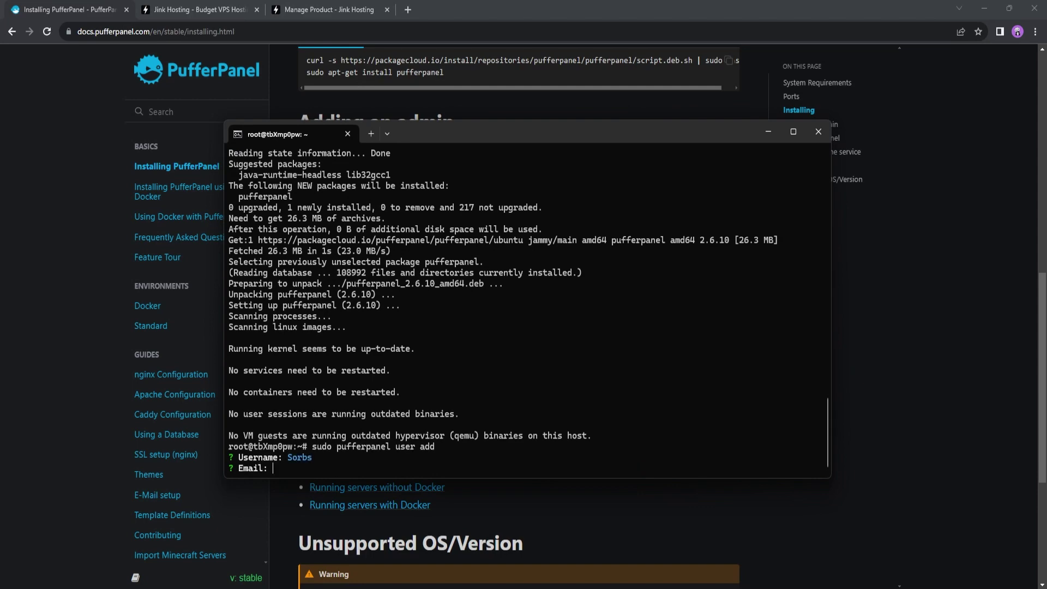
text(test@email.com)
key(Return)
text(*********)
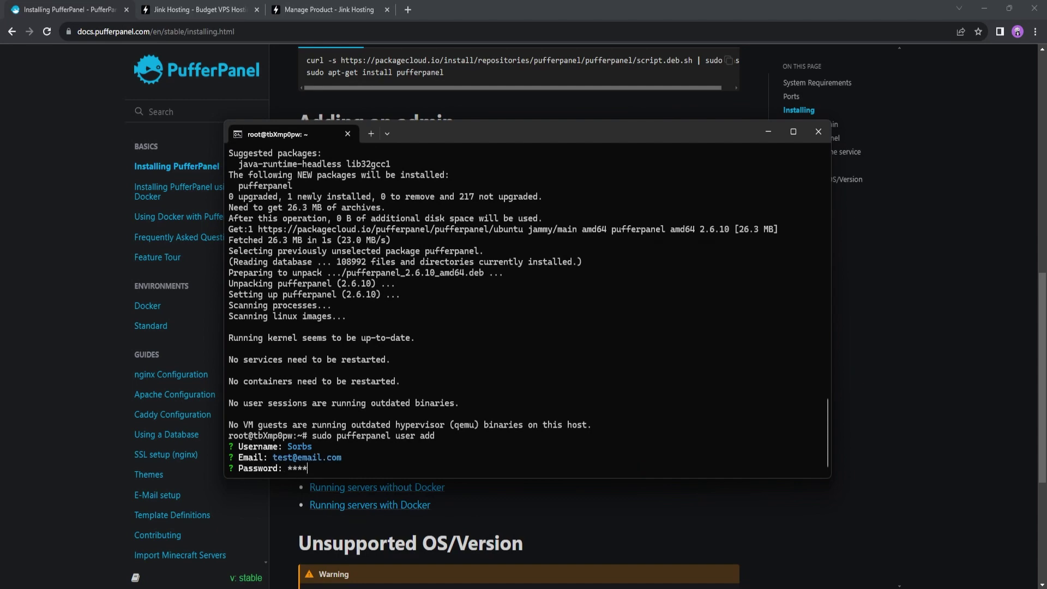
text(**)
key(Return)
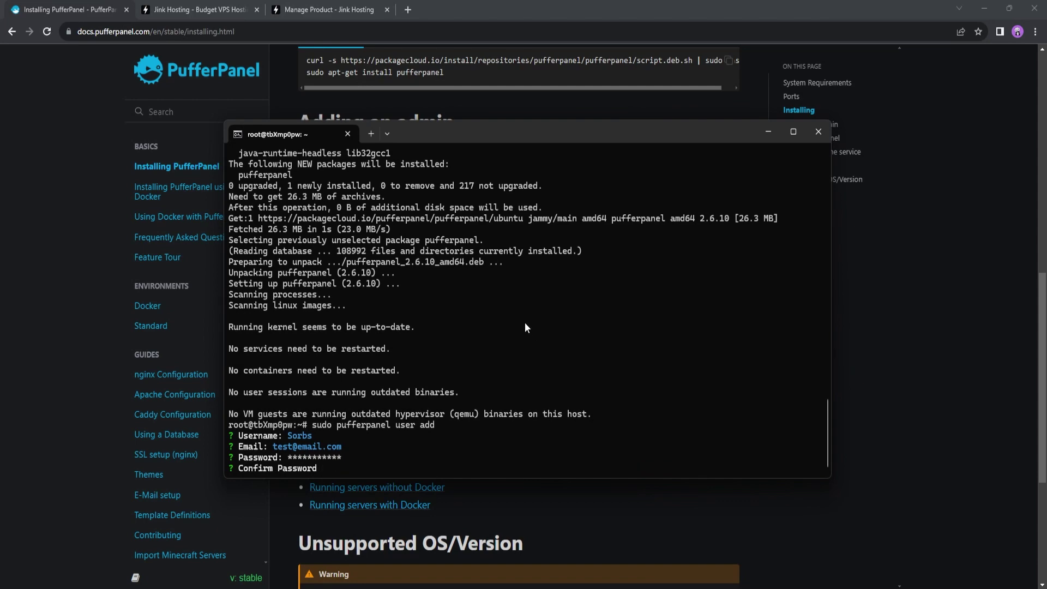
text(***********)
key(Return)
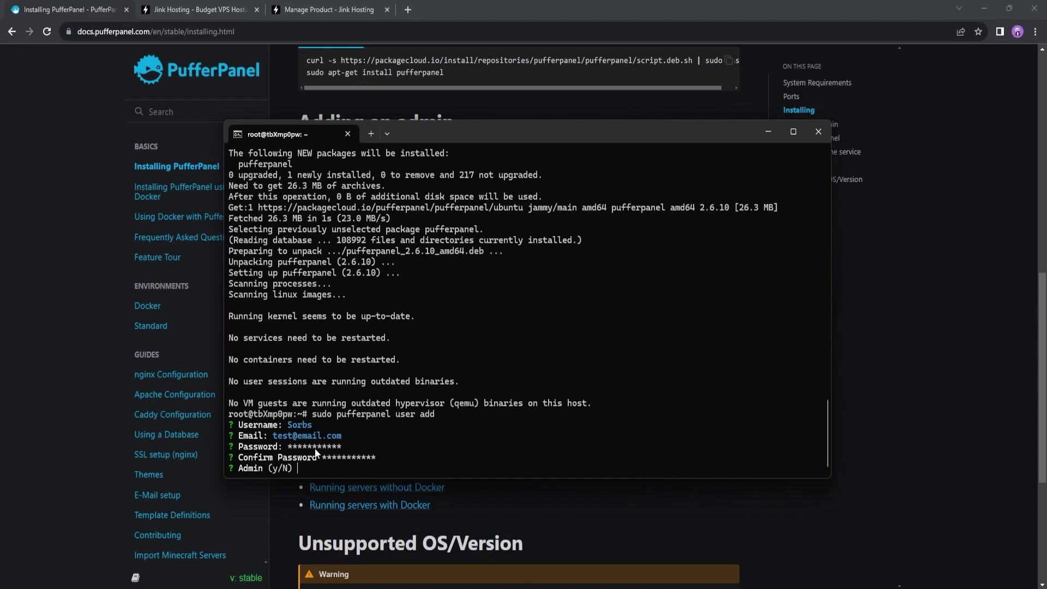
drag(503, 132, 484, 153)
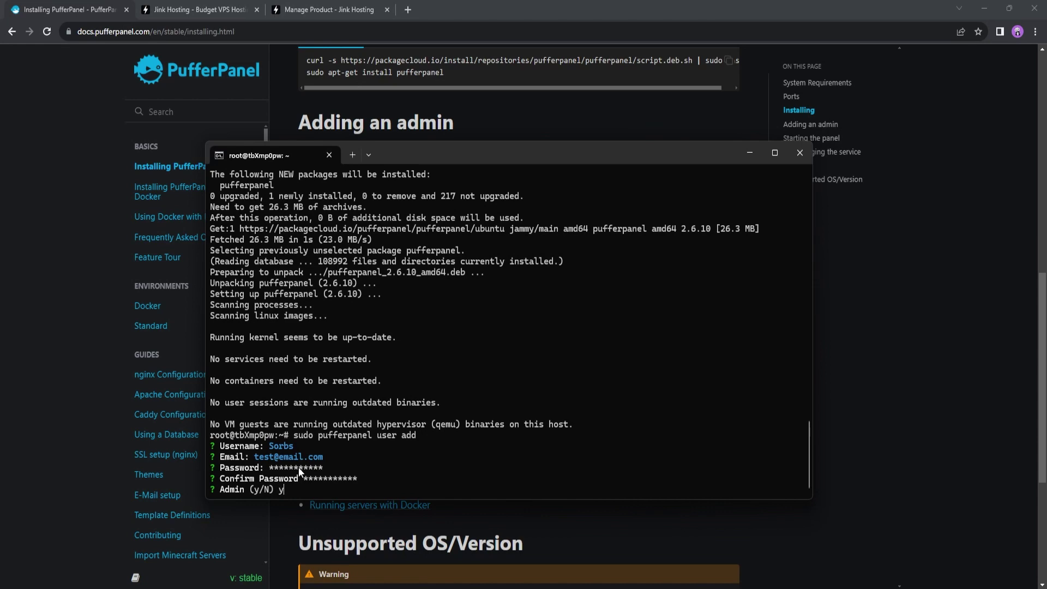
key(Return)
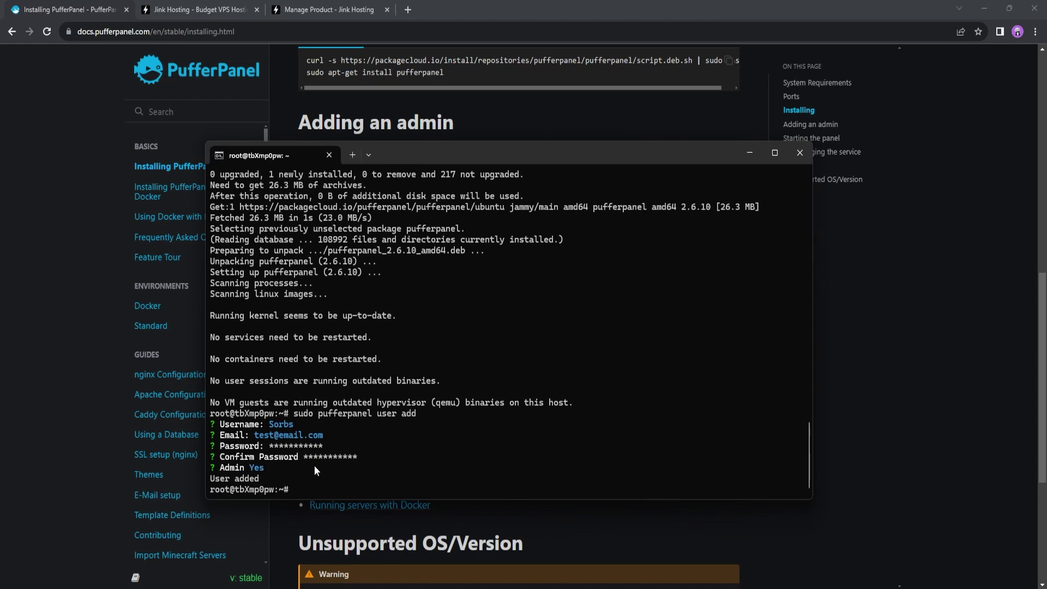
click(853, 389)
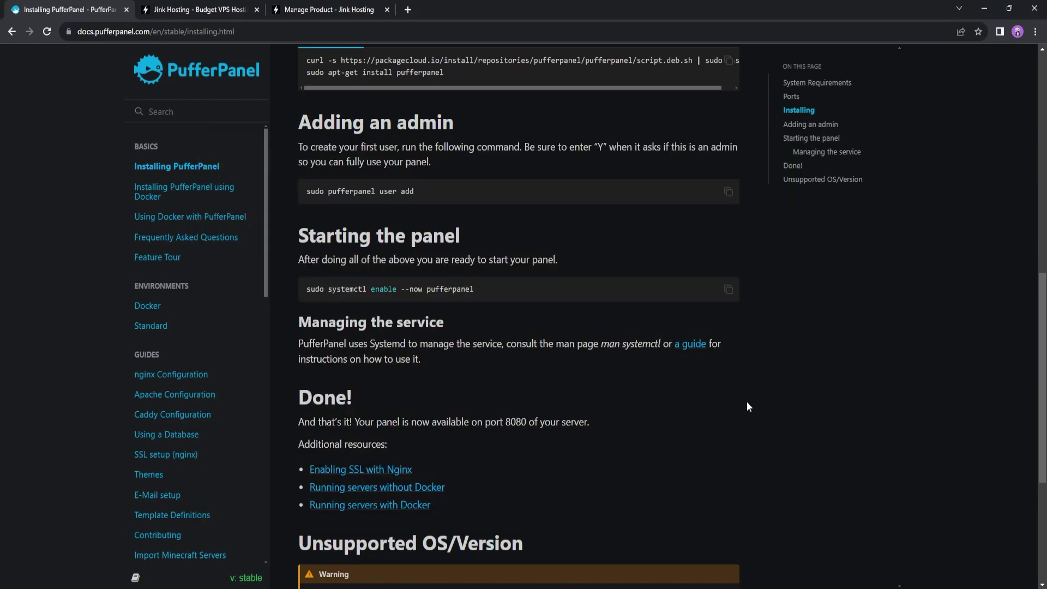
Enable and start the pufferpanel service using the systemctl command copied from the docs
click(728, 288)
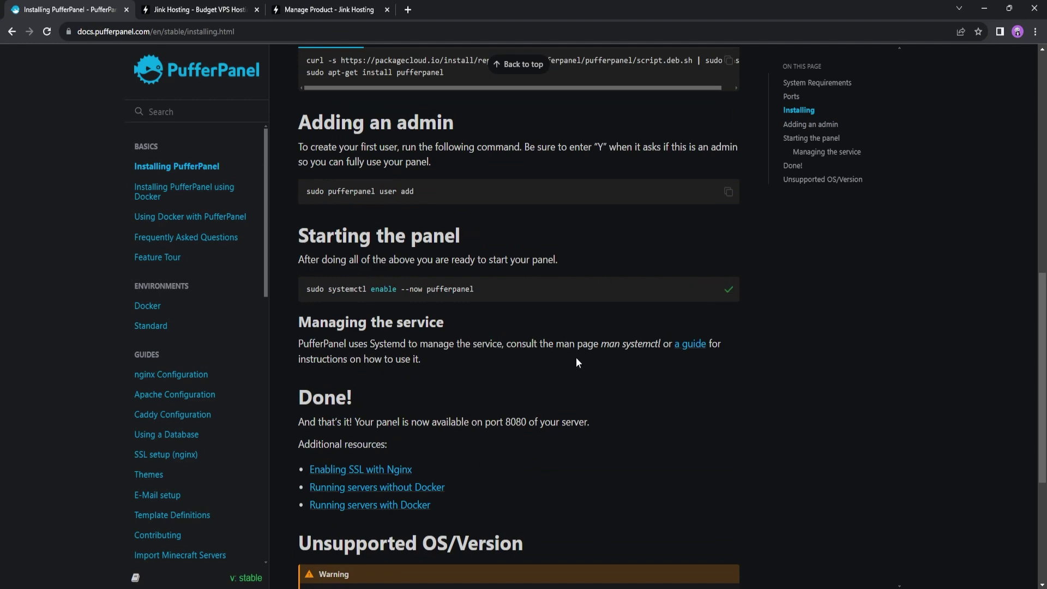
key(alt+Tab)
right_click(515, 387)
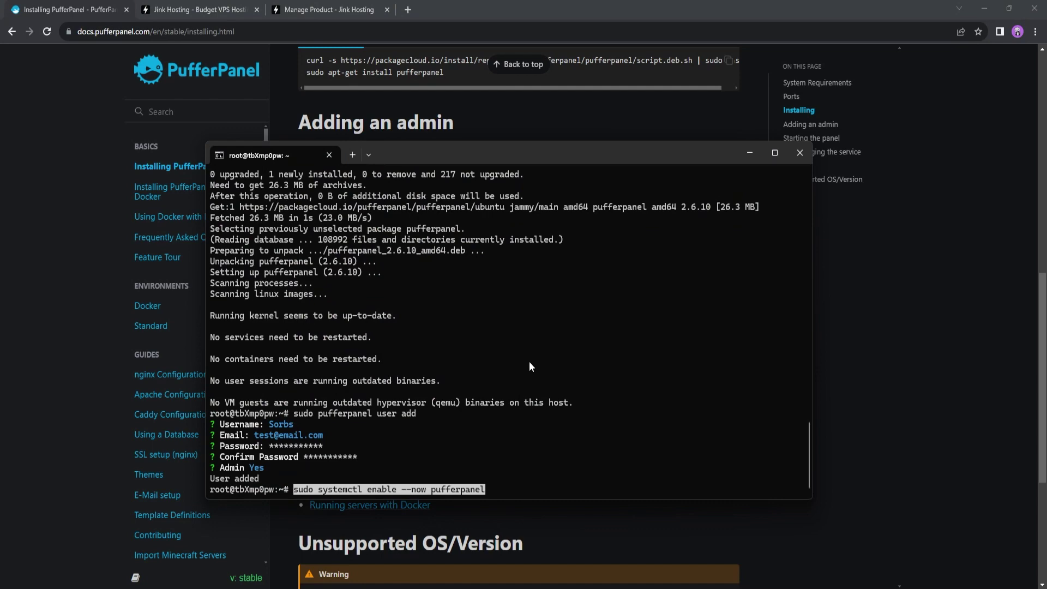
key(Return)
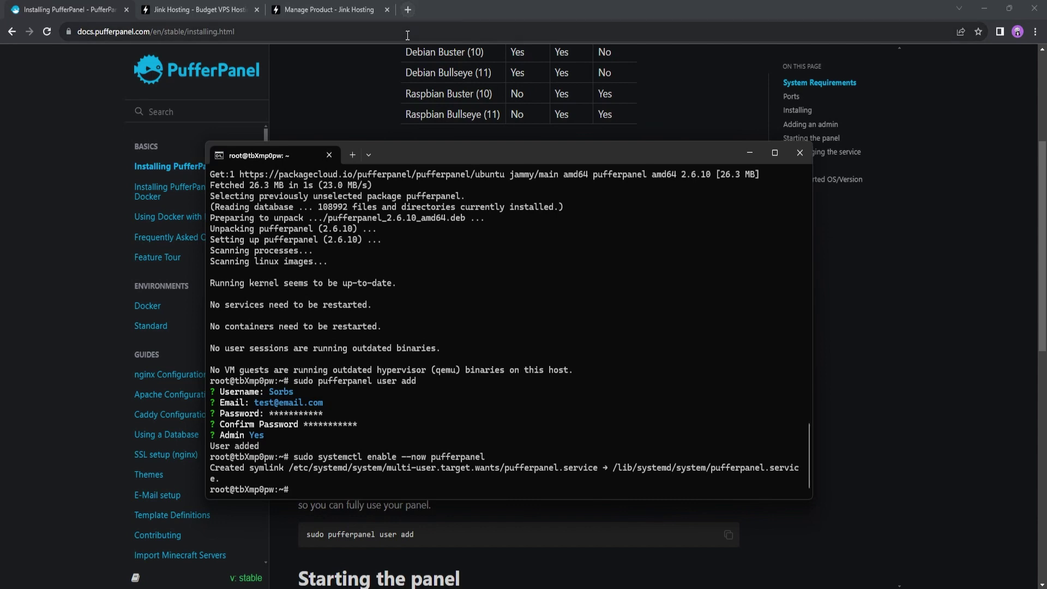
Load the PufferPanel login page at 87.121.69.70:8080 in a new tab
click(408, 10)
key(ctrl+v)
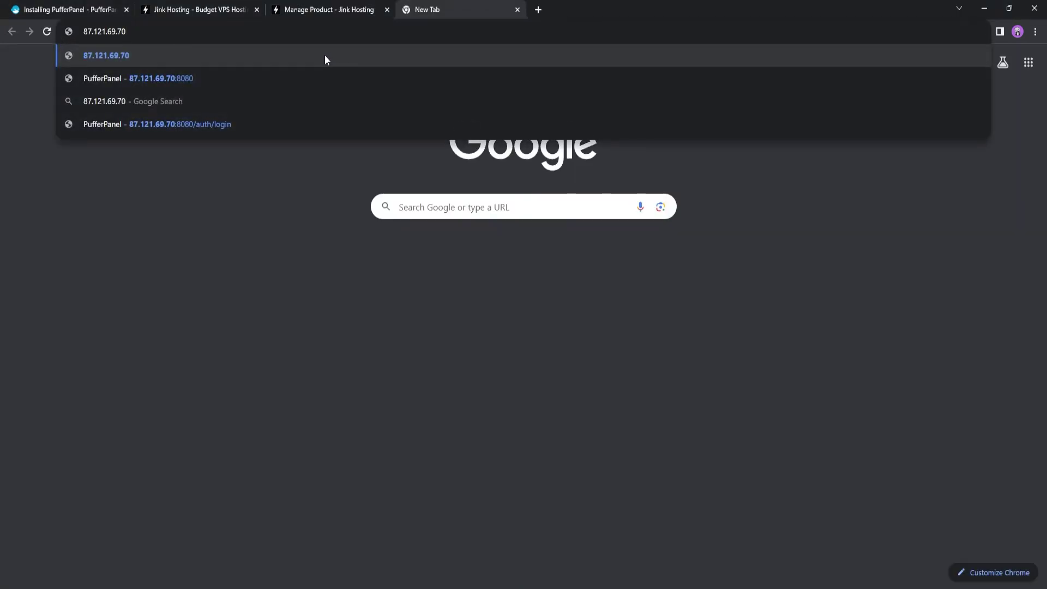
text(:8080)
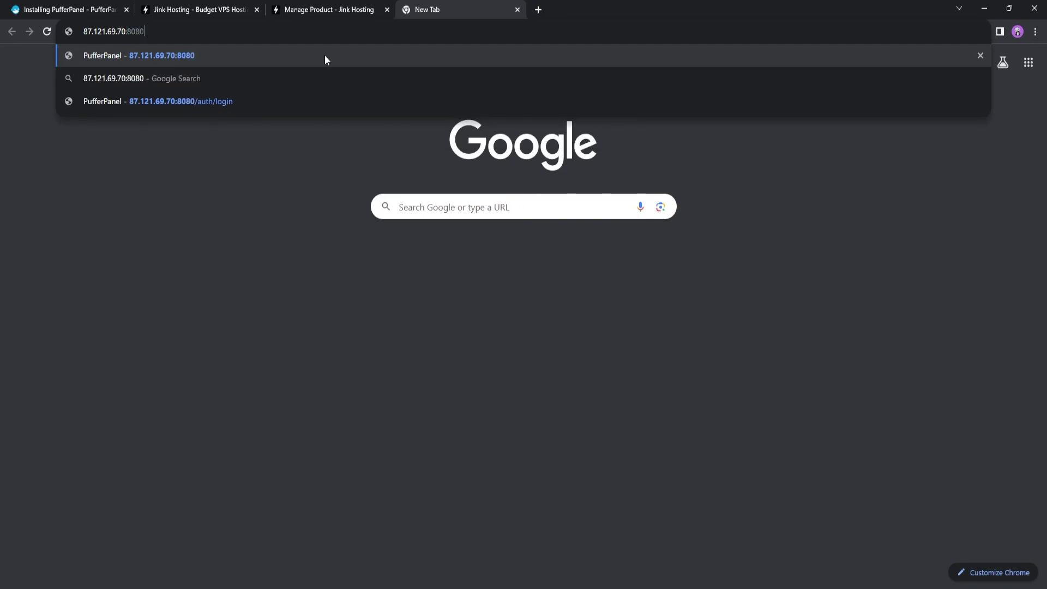
key(Return)
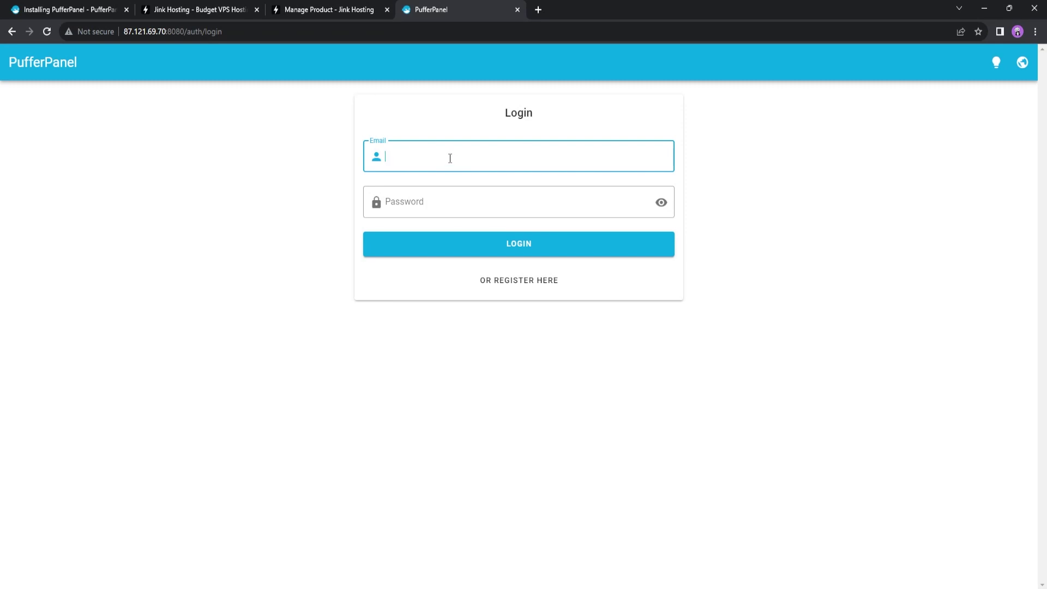
Switch PufferPanel to dark mode and log in with the admin email and password
click(996, 62)
click(458, 158)
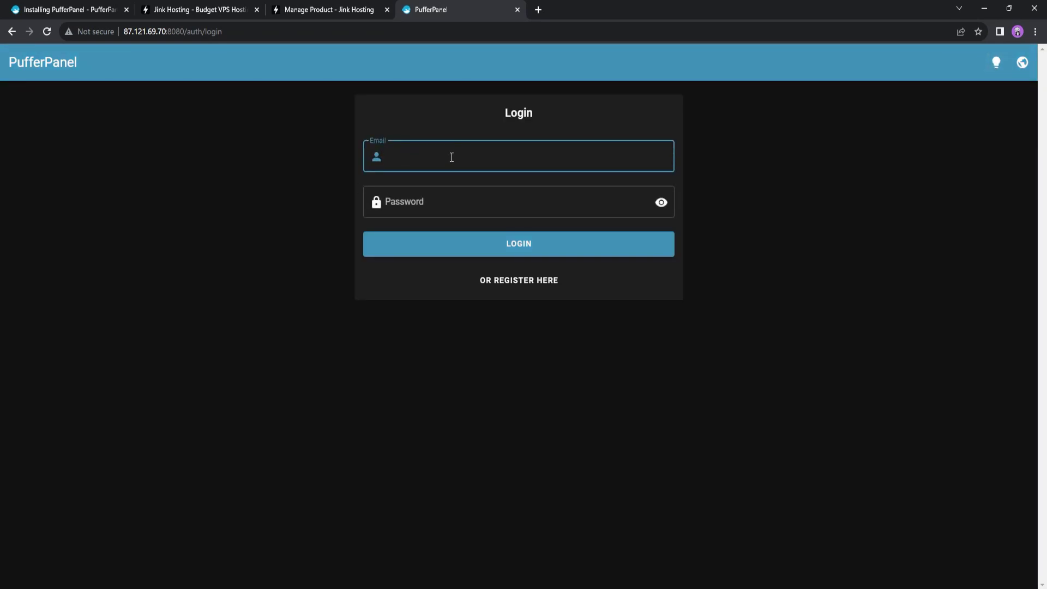
text(test@email.com)
key(Tab)
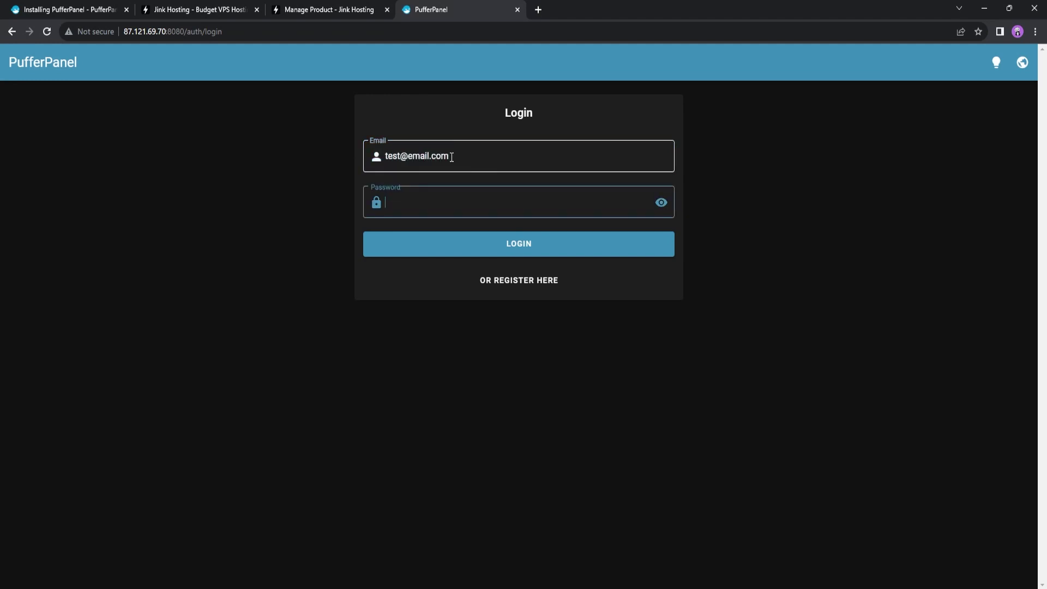
text(password123)
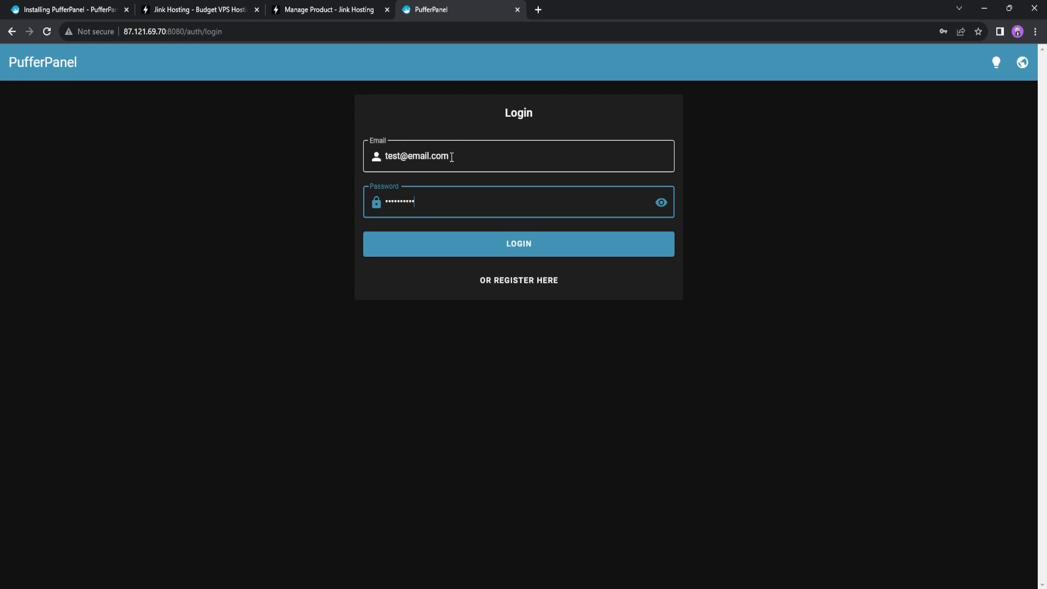
key(Return)
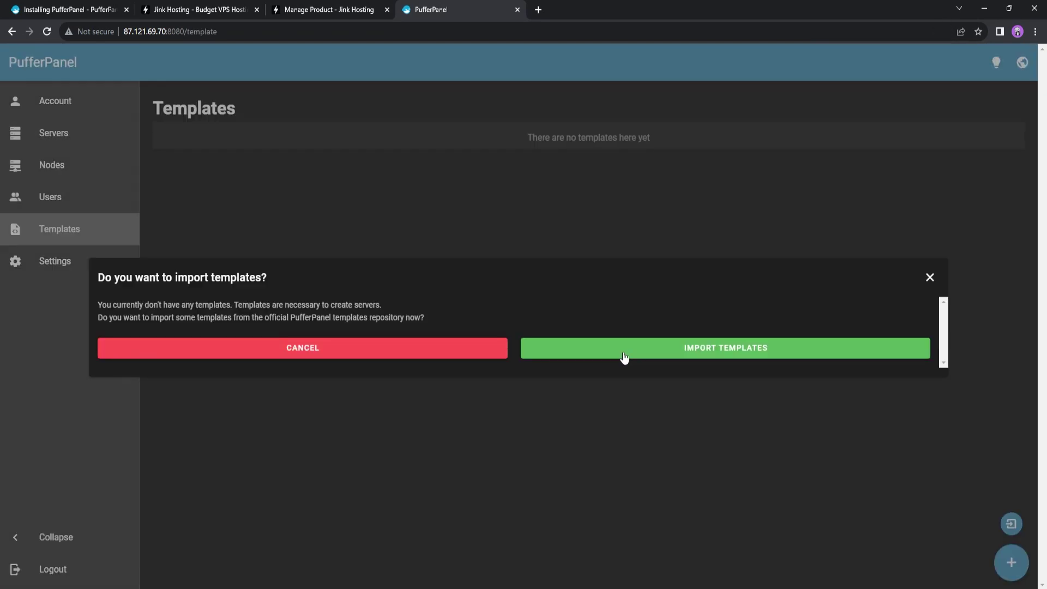
Accept importing from the official template repository and browse the available templates
click(668, 349)
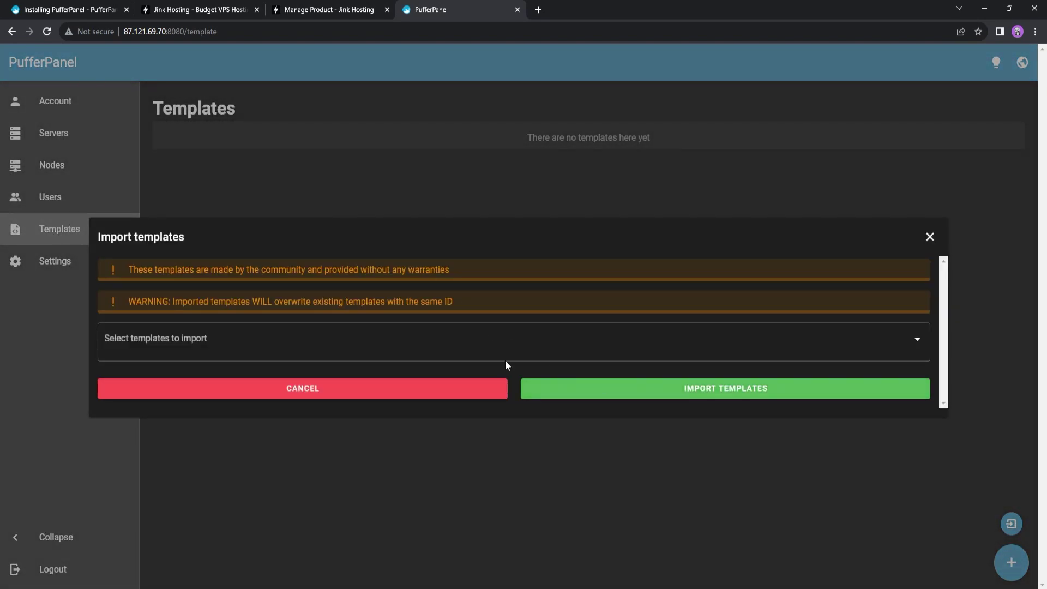
click(343, 349)
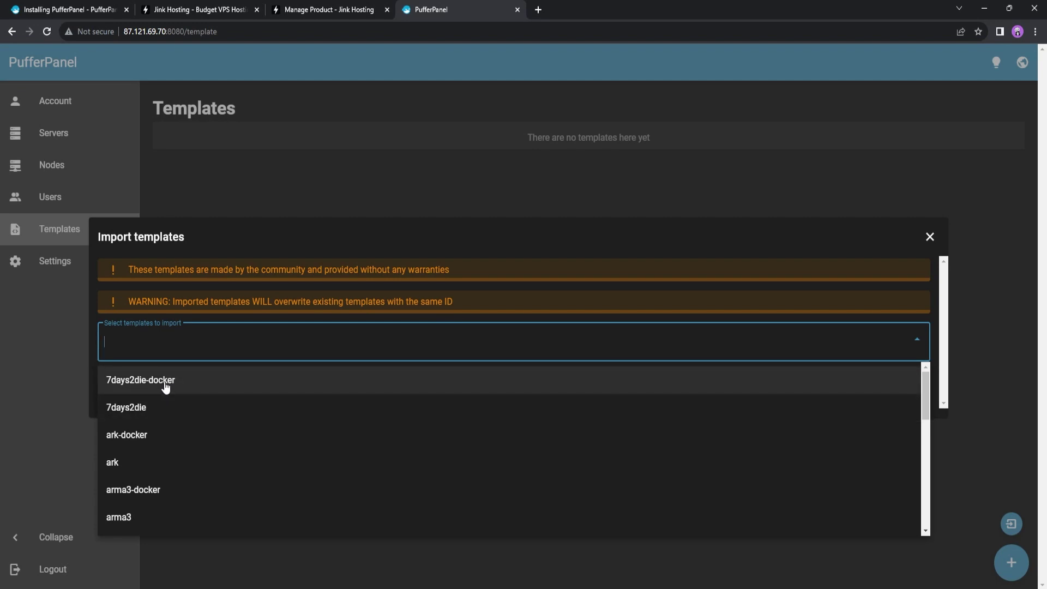
scroll(174, 415, down, 5)
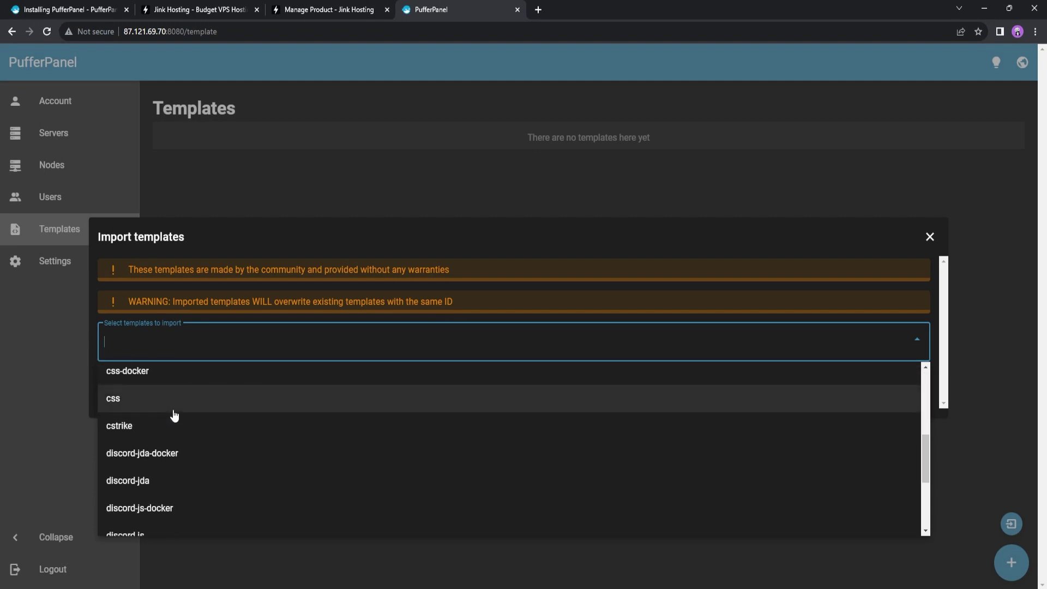
scroll(169, 434, up, 2)
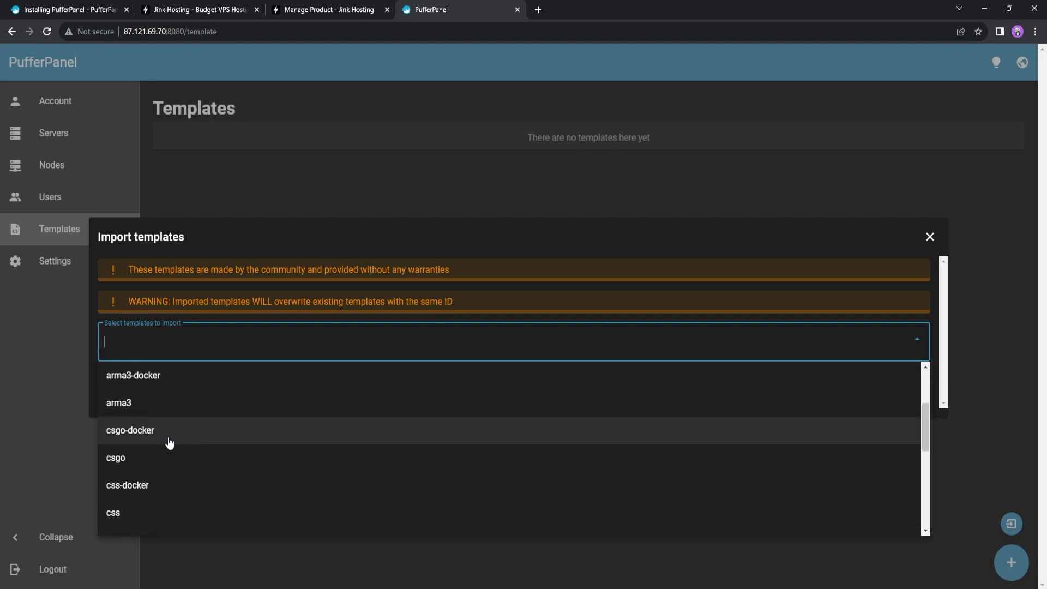
scroll(155, 457, up, 2)
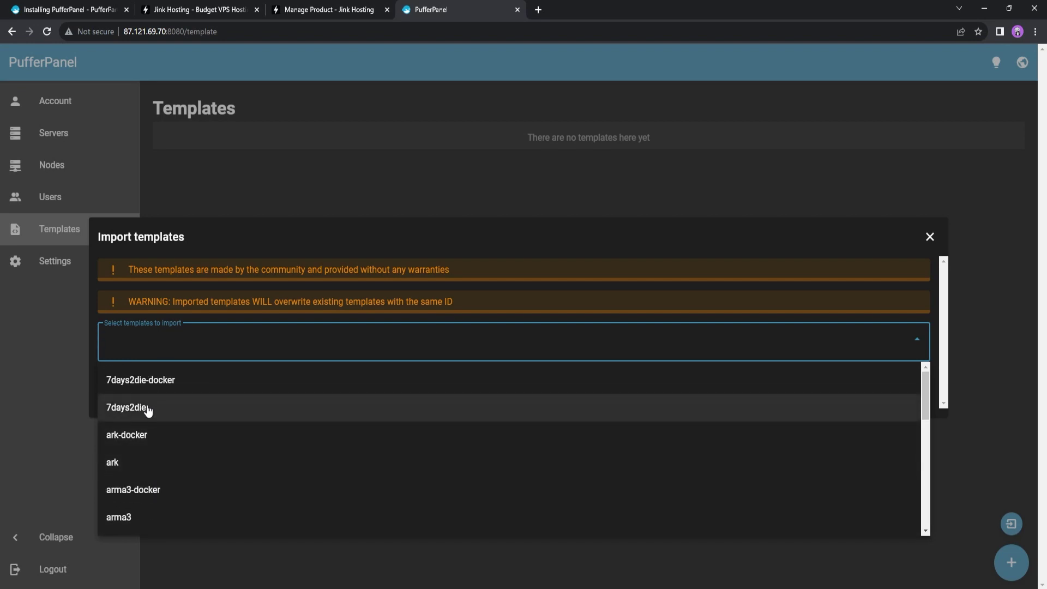
scroll(174, 455, down, 4)
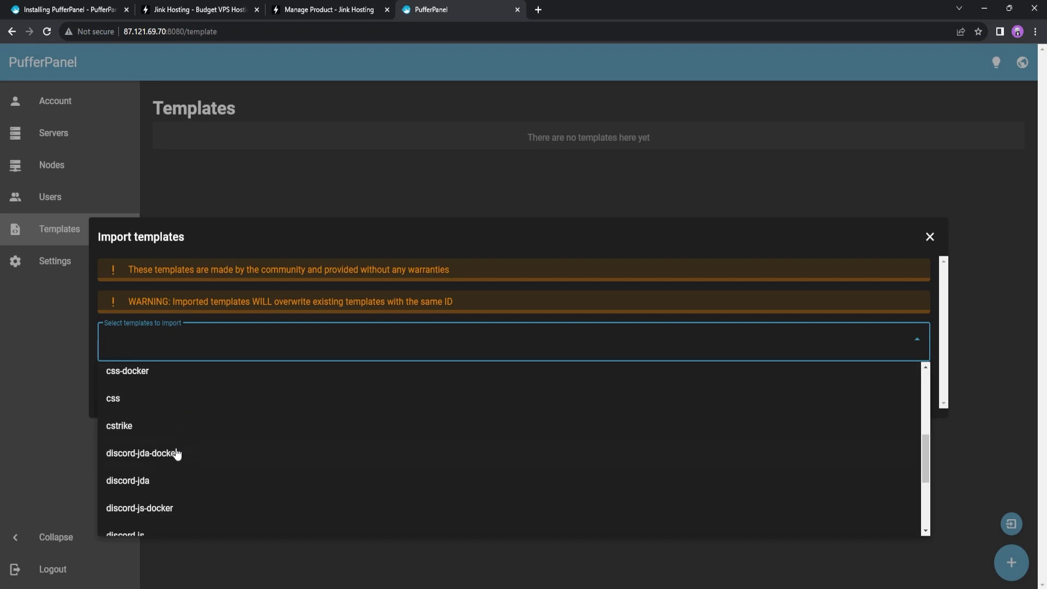
scroll(172, 433, down, 2)
scroll(158, 468, up, 2)
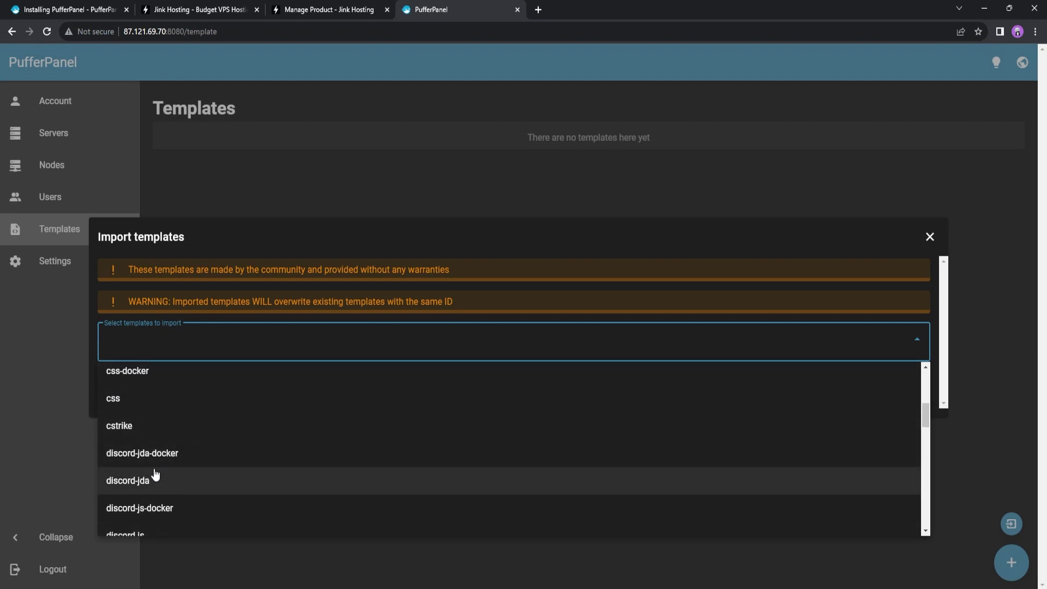
scroll(169, 463, down, 2)
scroll(182, 439, down, 2)
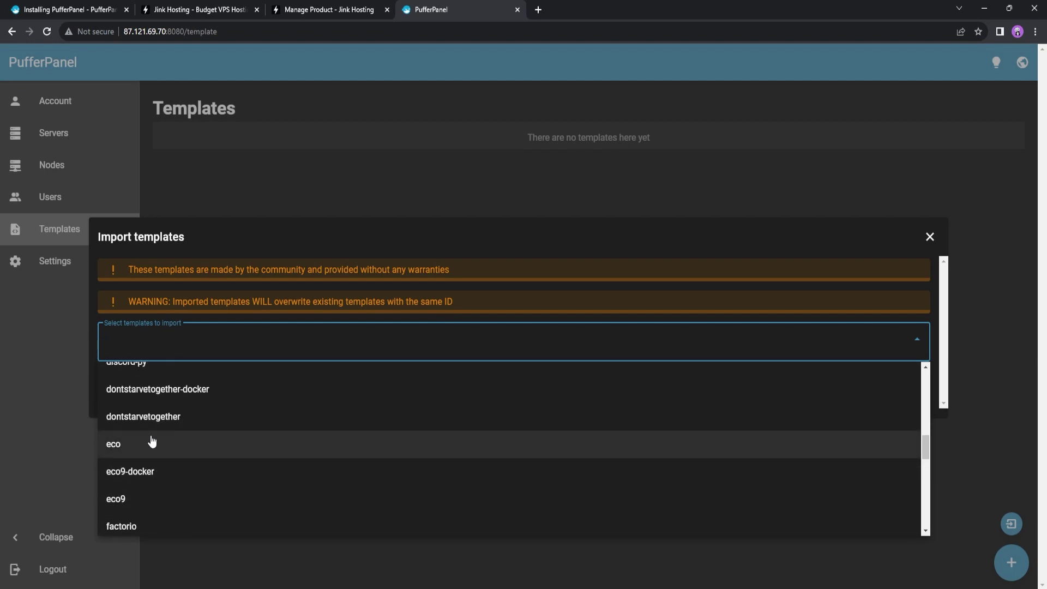
scroll(163, 464, down, 2)
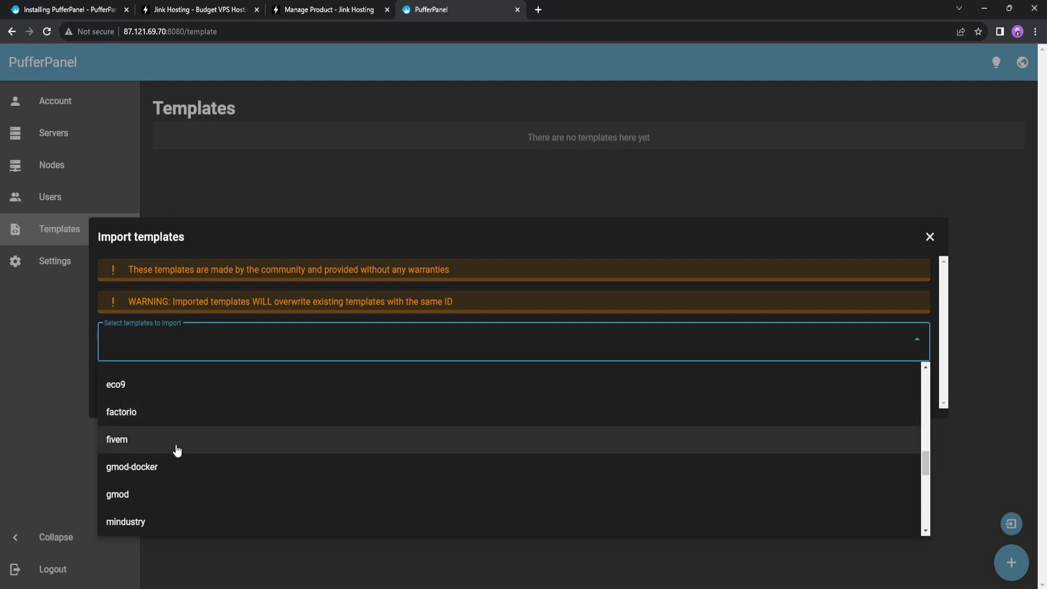
scroll(164, 430, down, 2)
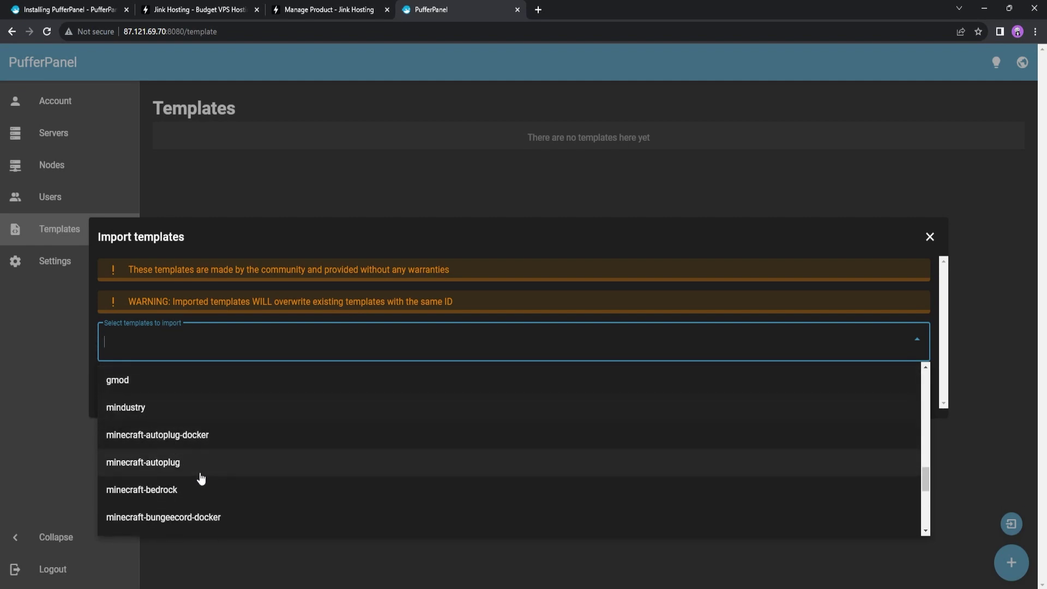
scroll(229, 468, down, 2)
scroll(218, 463, up, 2)
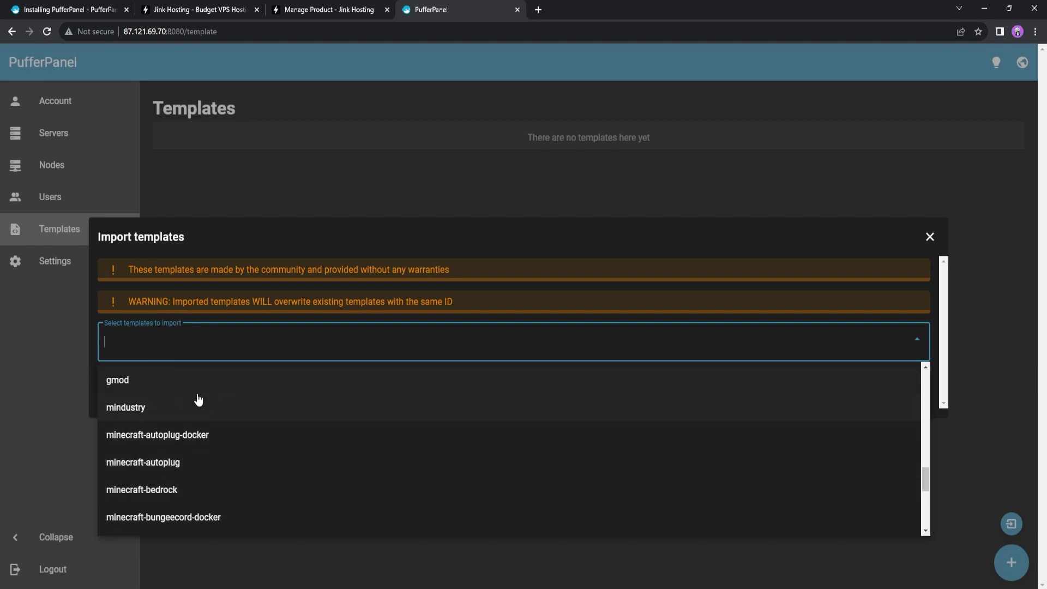
scroll(229, 416, down, 8)
scroll(223, 421, down, 5)
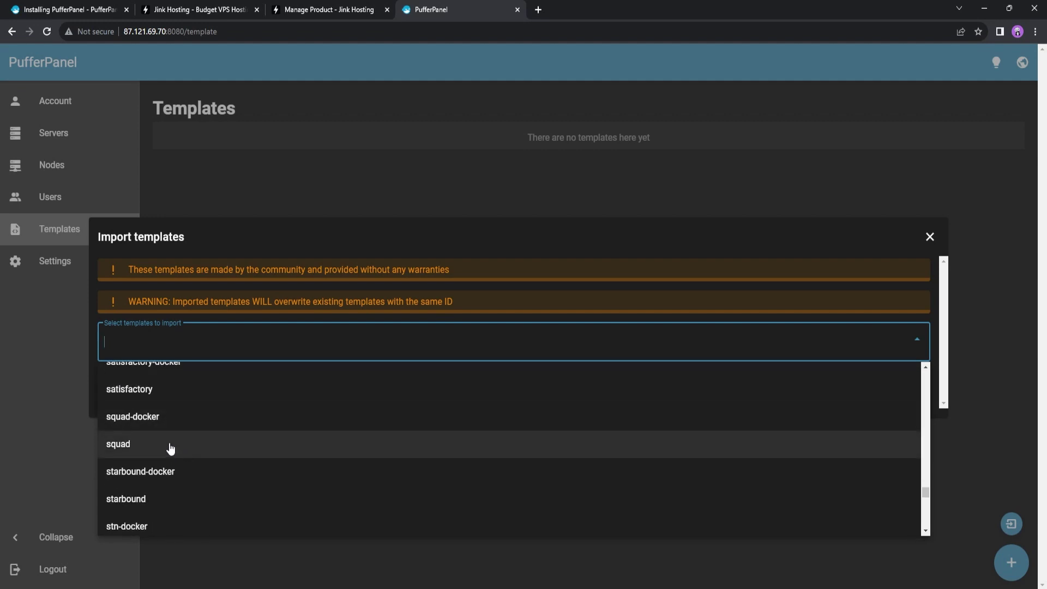
Search 'mine', import the minecraft-vanilla template, then go to the Servers list
text(m)
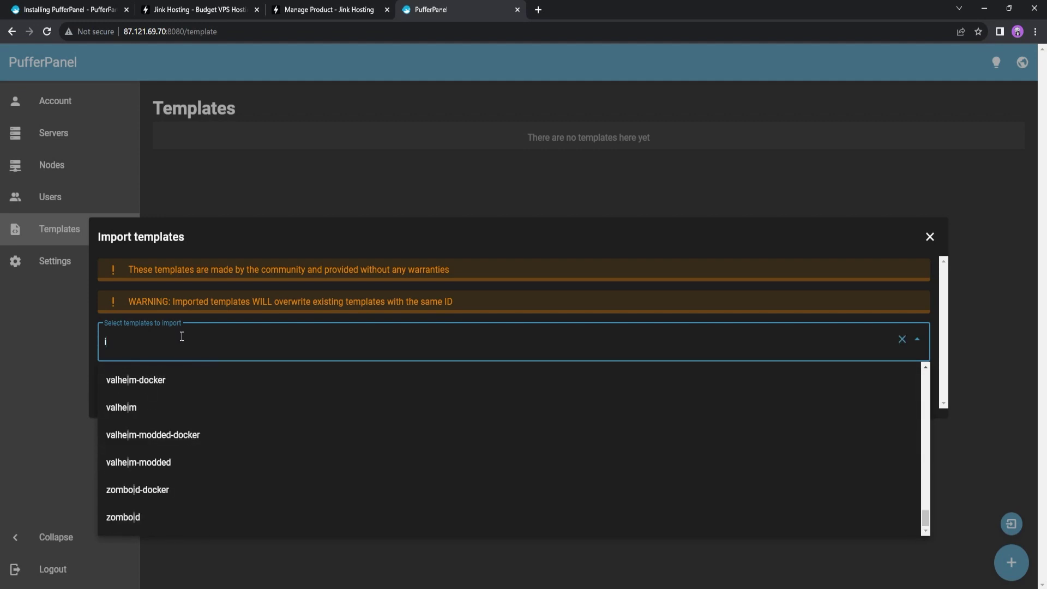
key(BackSpace)
text(mine)
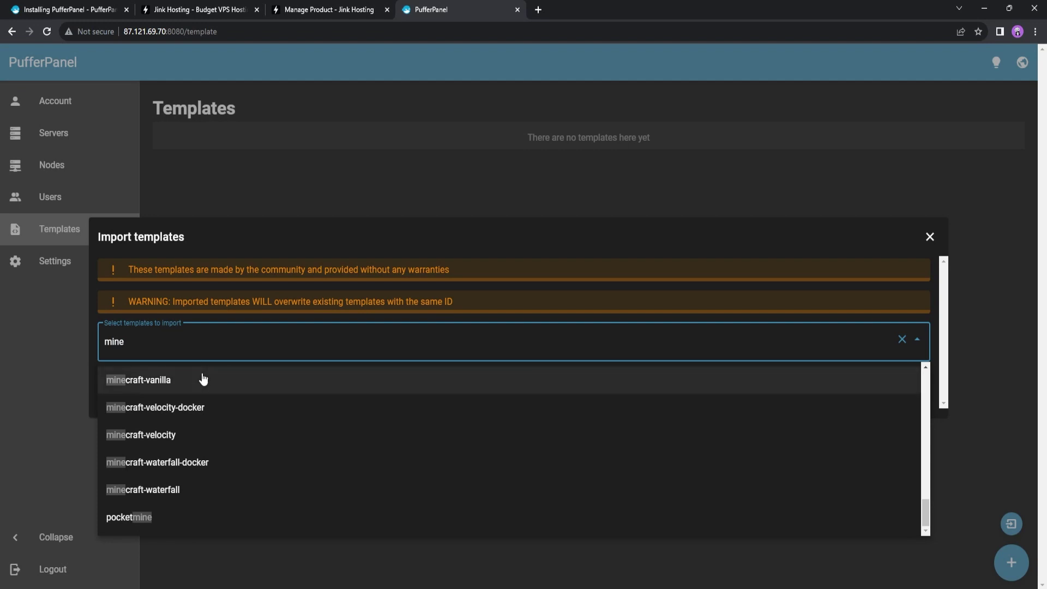
click(192, 380)
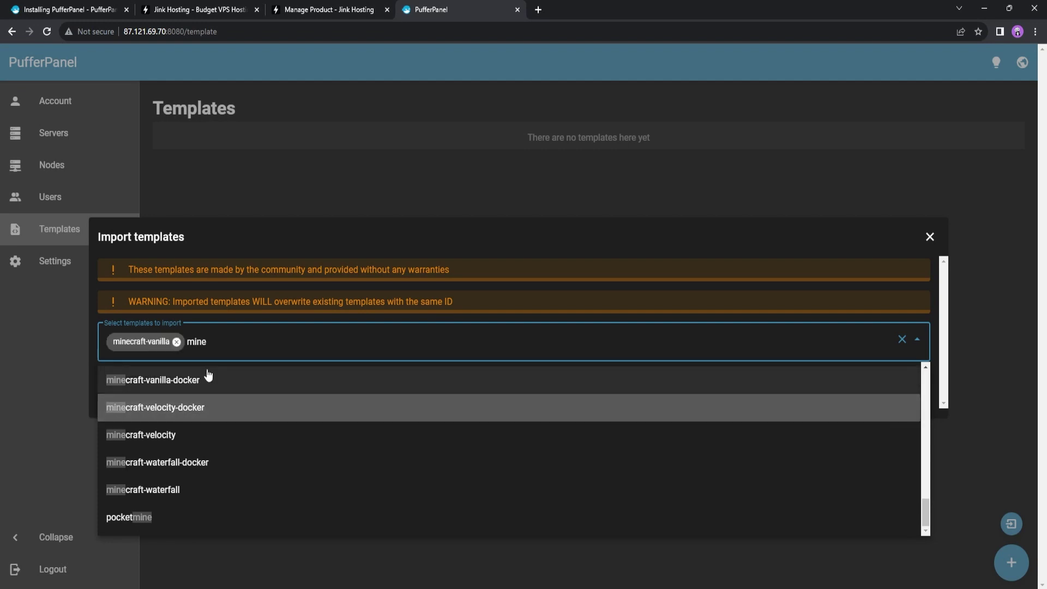
double_click(195, 342)
key(BackSpace)
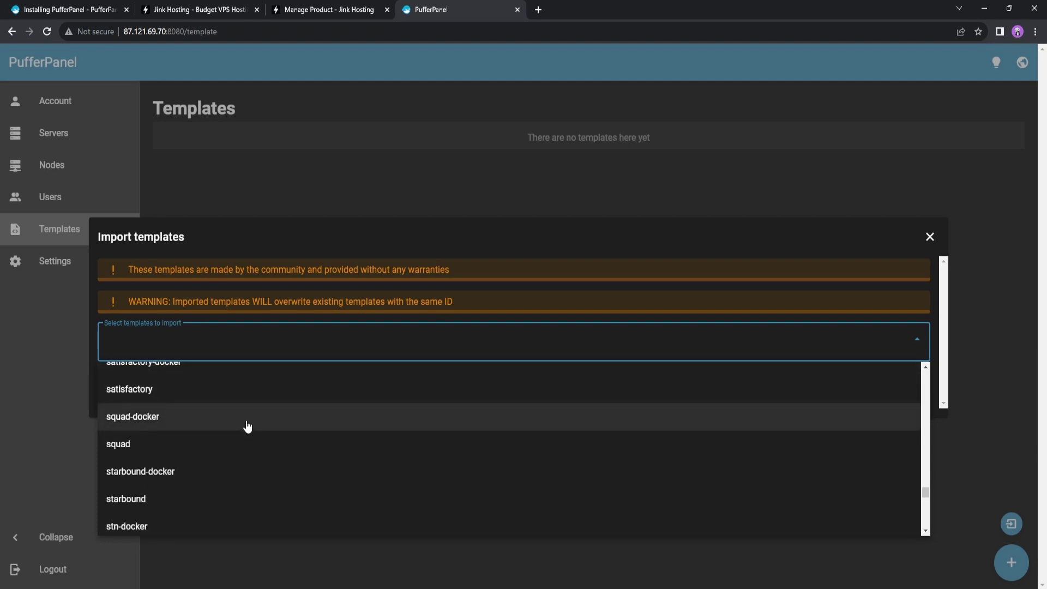
text(mine)
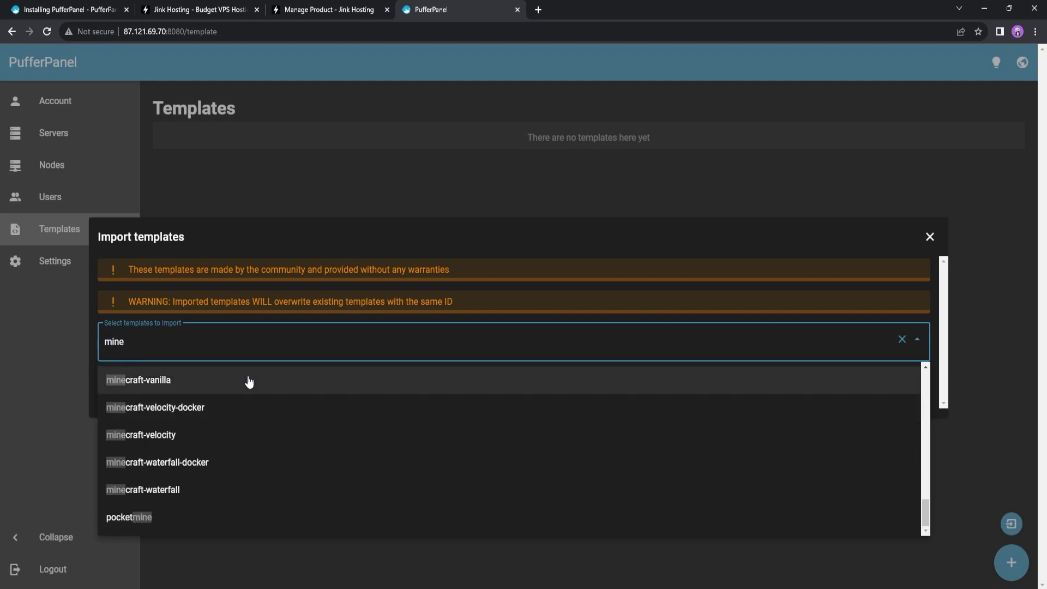
click(247, 381)
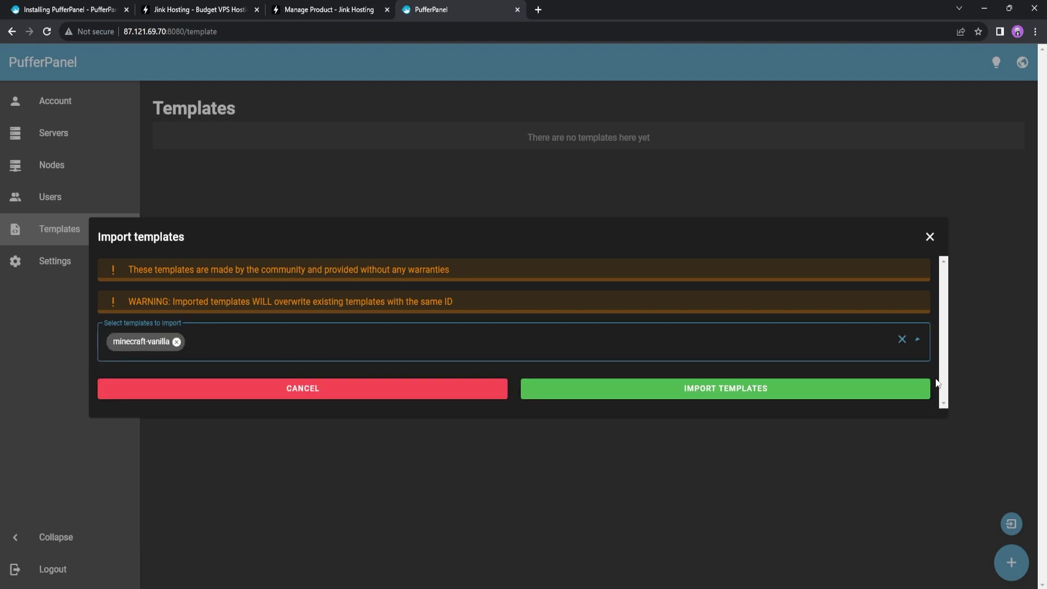
click(703, 394)
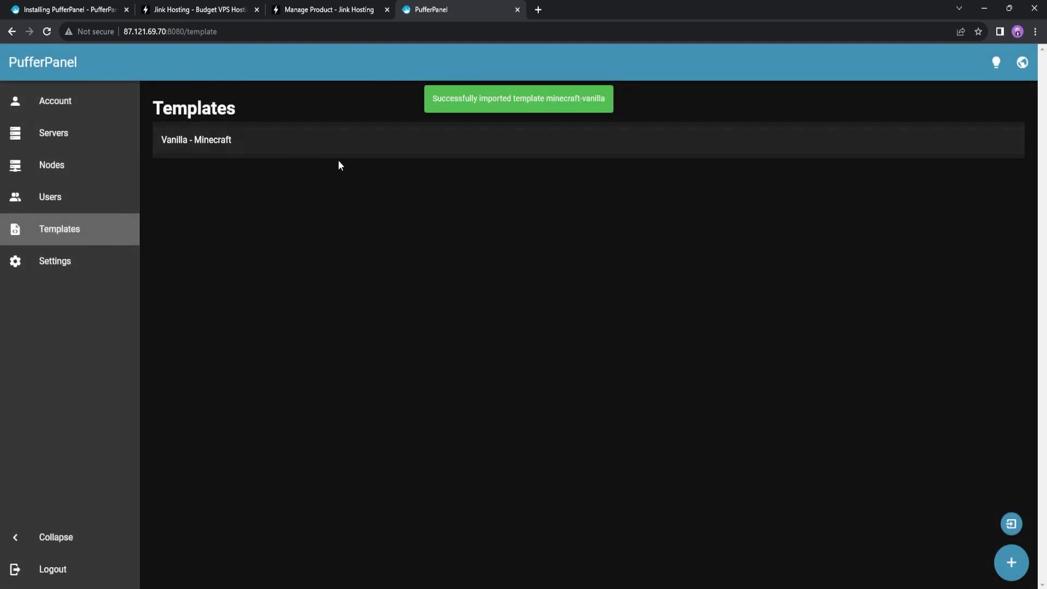
click(70, 137)
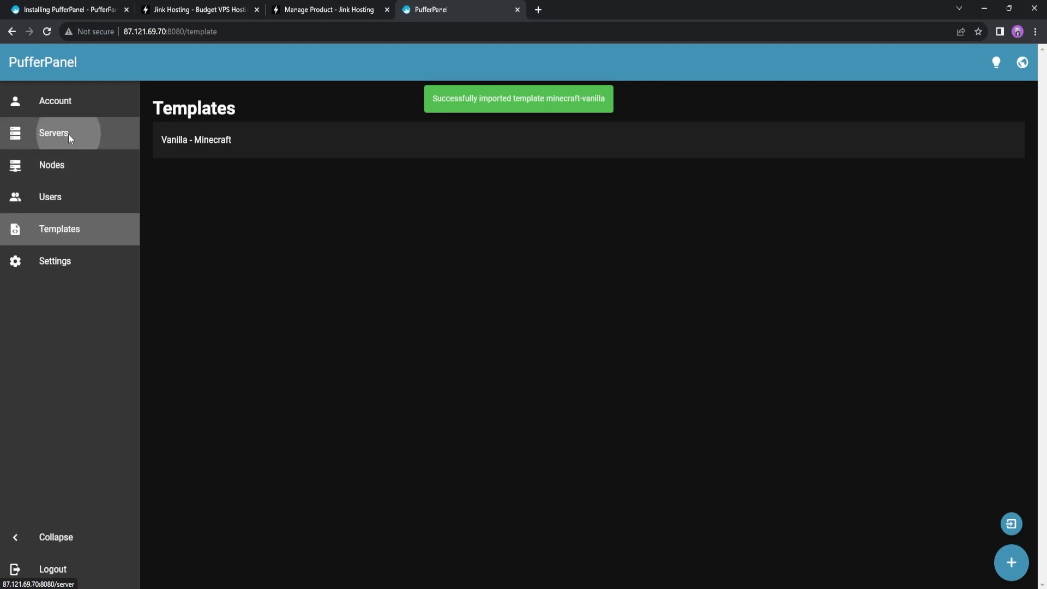
Start a new server from the Vanilla - Minecraft template named 'How To Make a Sever'
click(1012, 561)
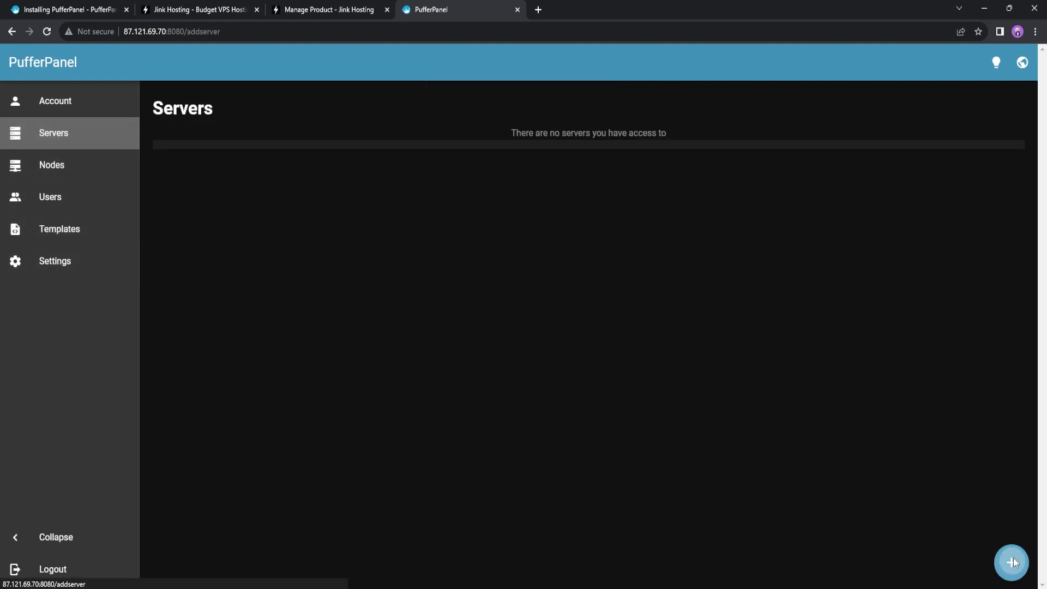
click(220, 264)
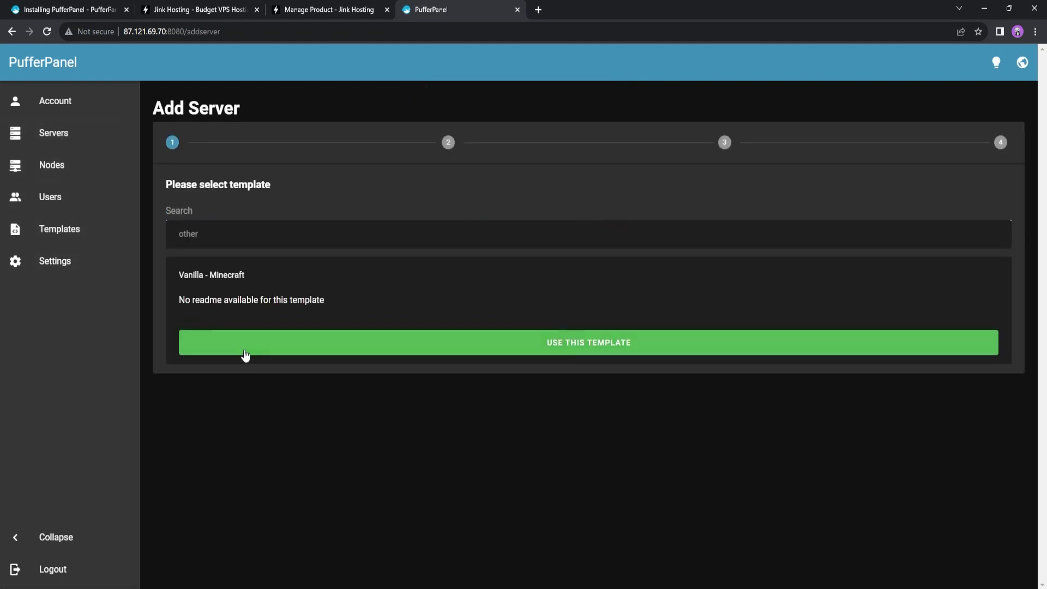
click(548, 354)
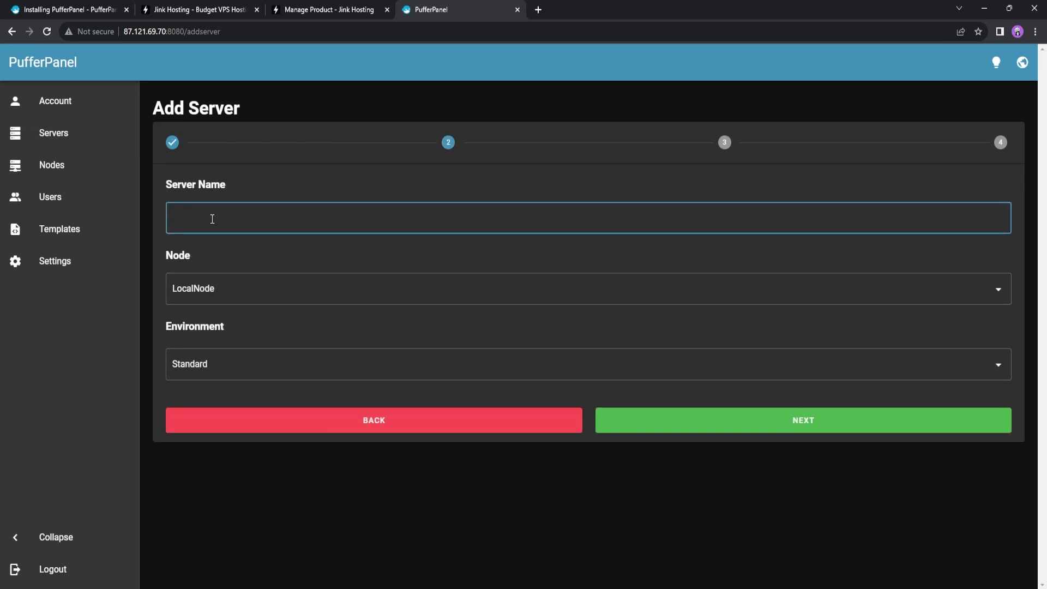
text(How)
text( To Make serve)
key(BackSpace)
key(BackSpace)
key(BackSpace)
key(BackSpace)
text(Serv)
key(BackSpace)
key(BackSpace)
key(BackSpace)
text(ever)
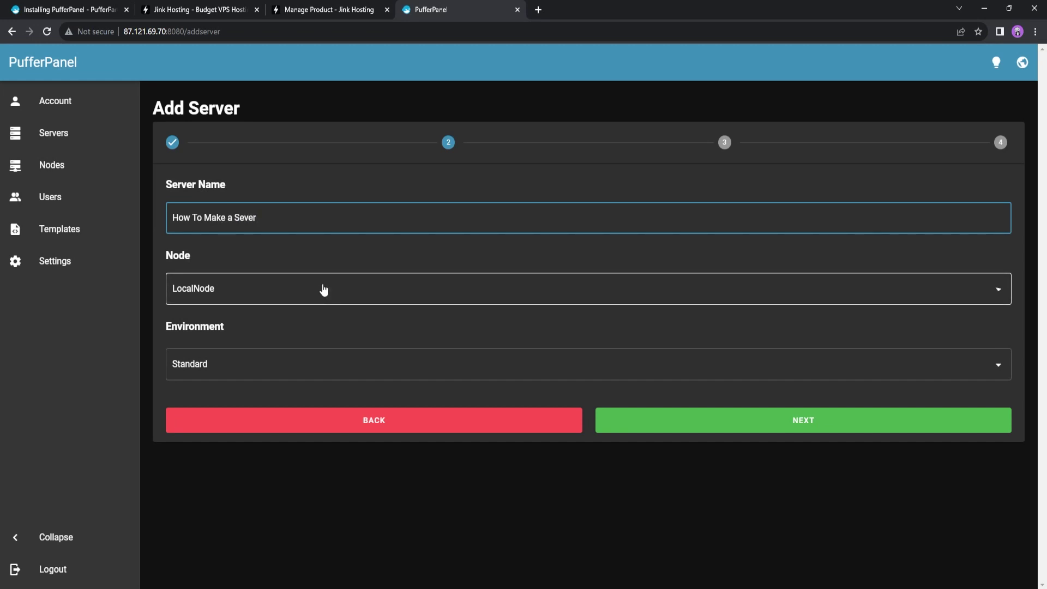
Place the server on LocalNode with the Standard environment
click(323, 289)
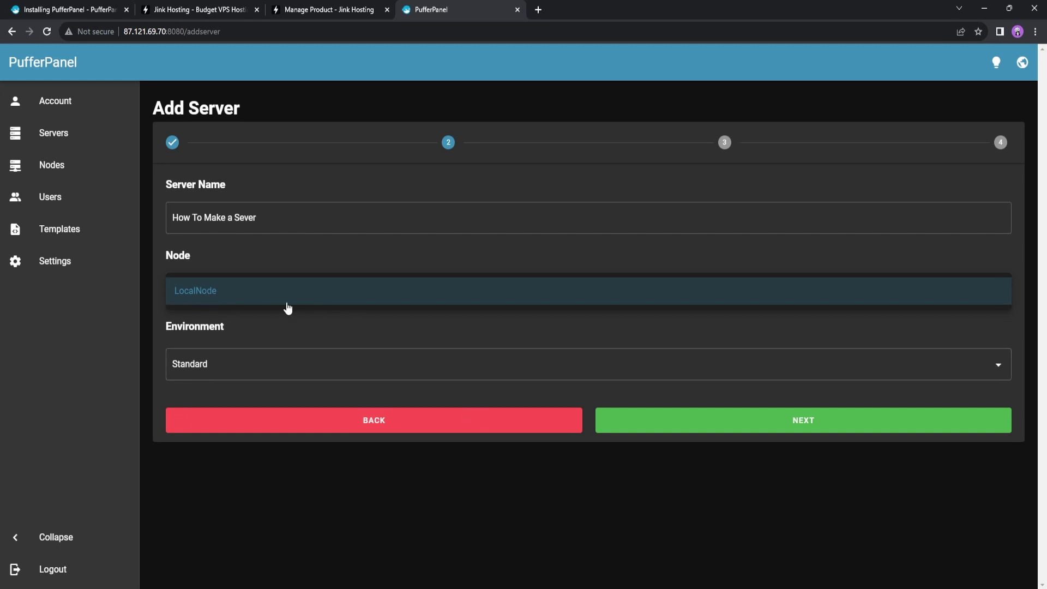
click(253, 300)
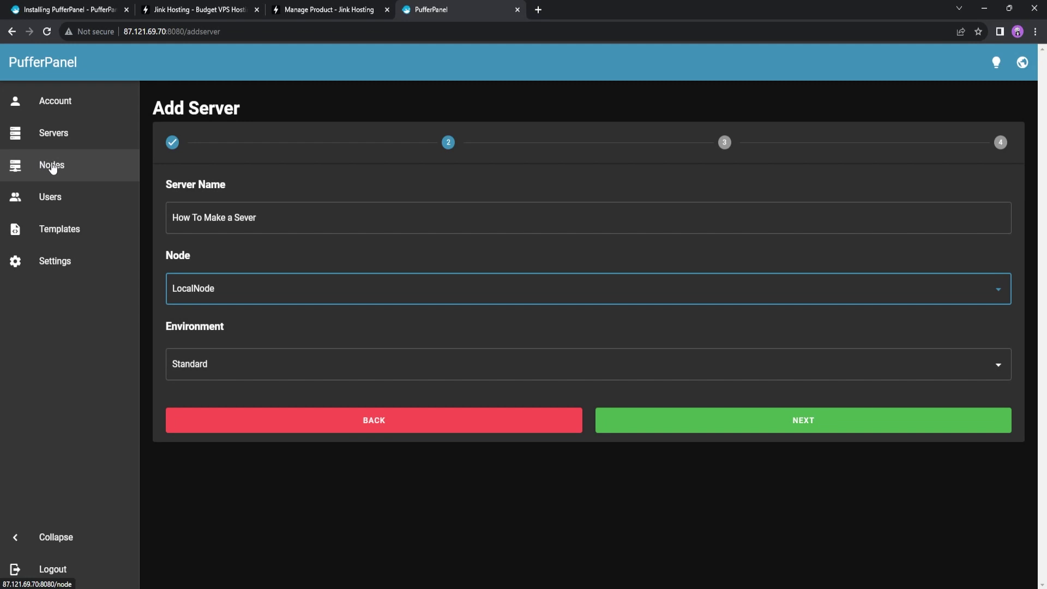
click(244, 364)
click(244, 366)
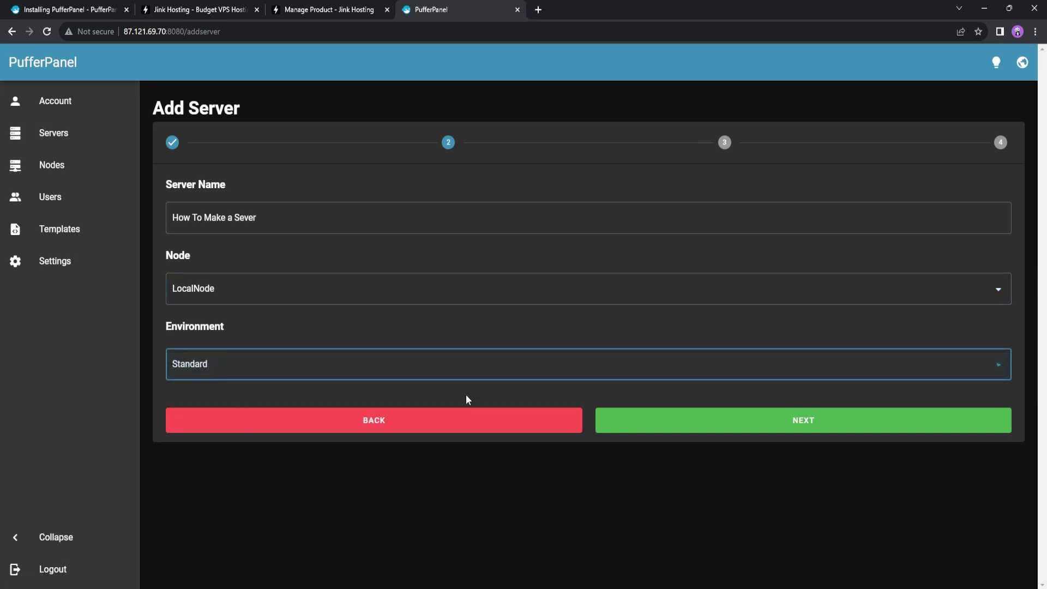
click(679, 435)
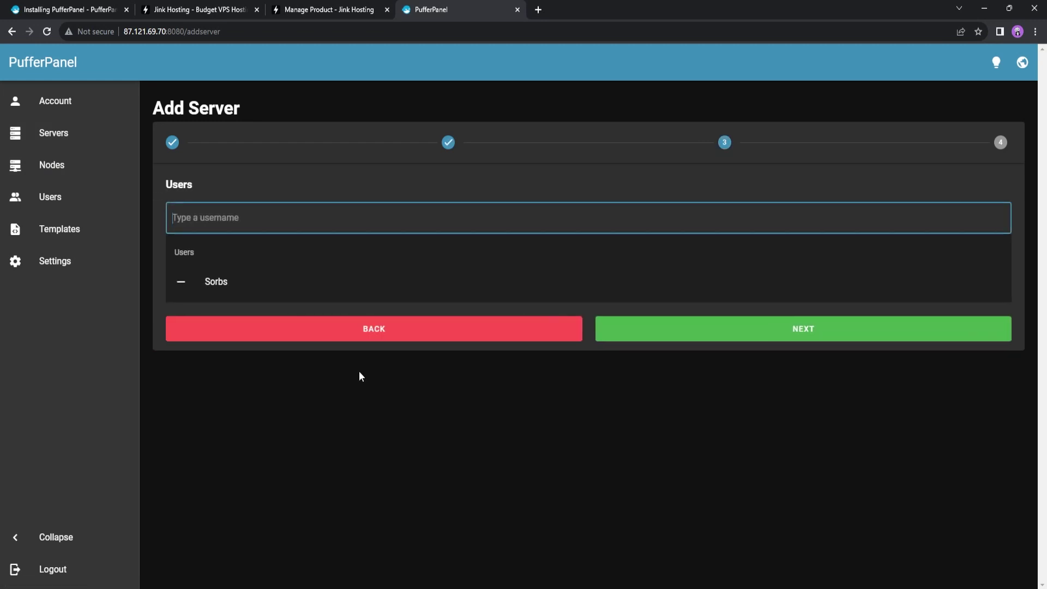
Replace the preassigned user with the searched user and continue to Options
click(226, 290)
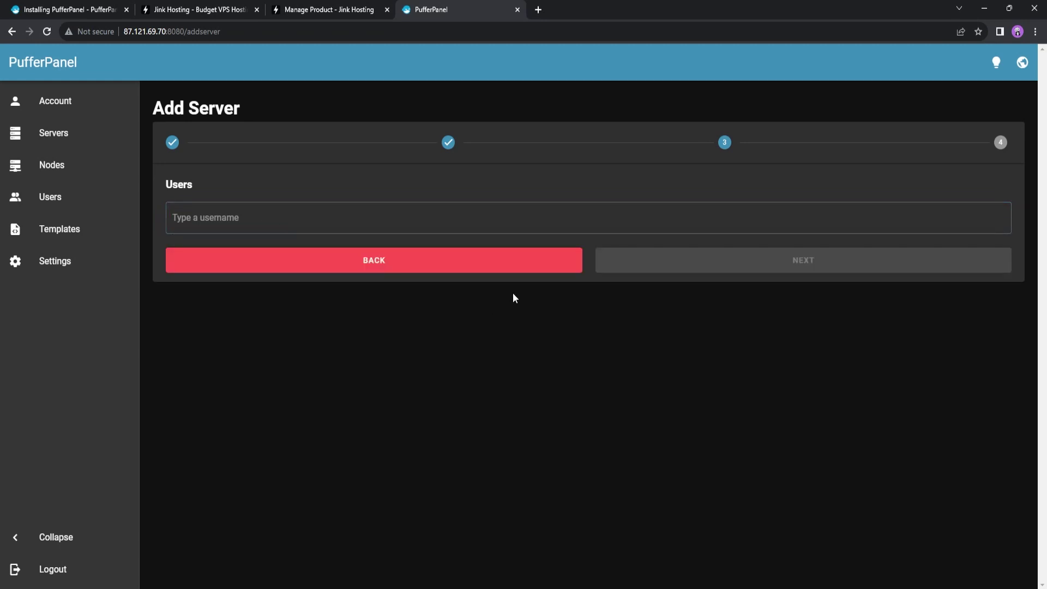
click(313, 221)
text(s)
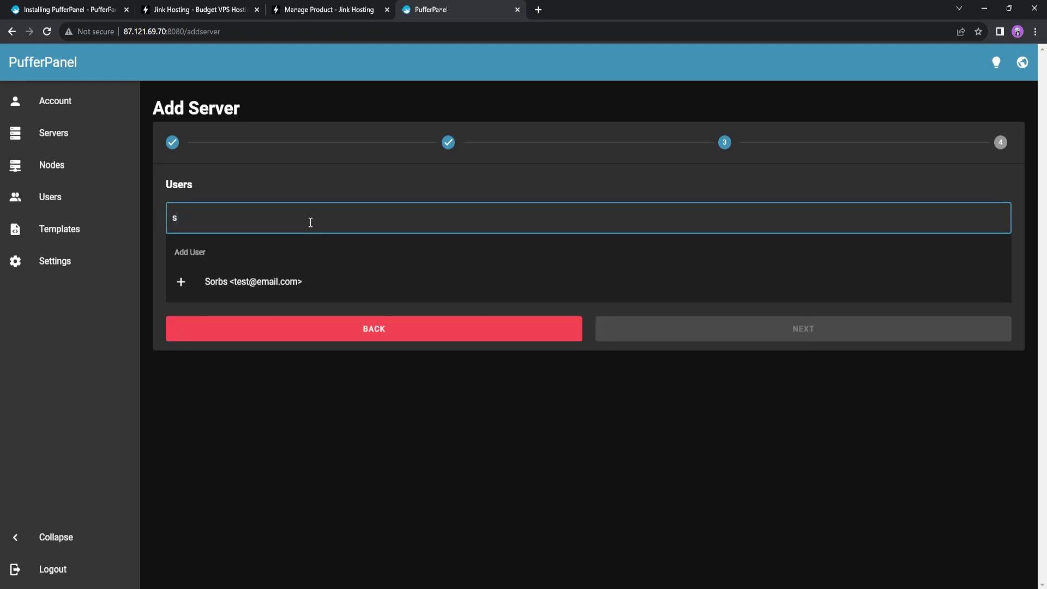
click(271, 290)
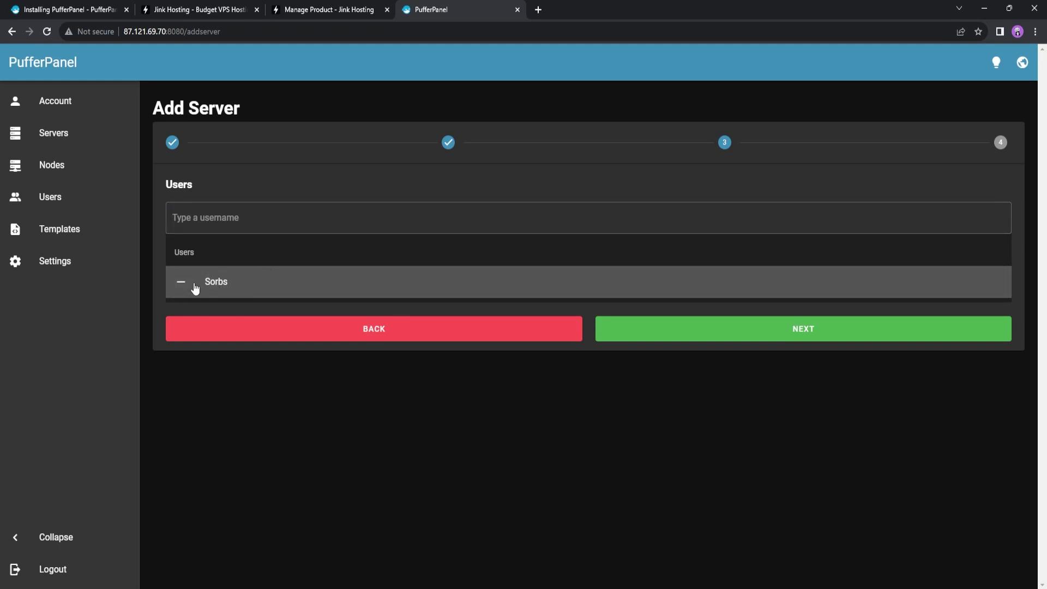
click(725, 331)
Accept the EULA and set the bind IP to 87.121.69.70
click(176, 232)
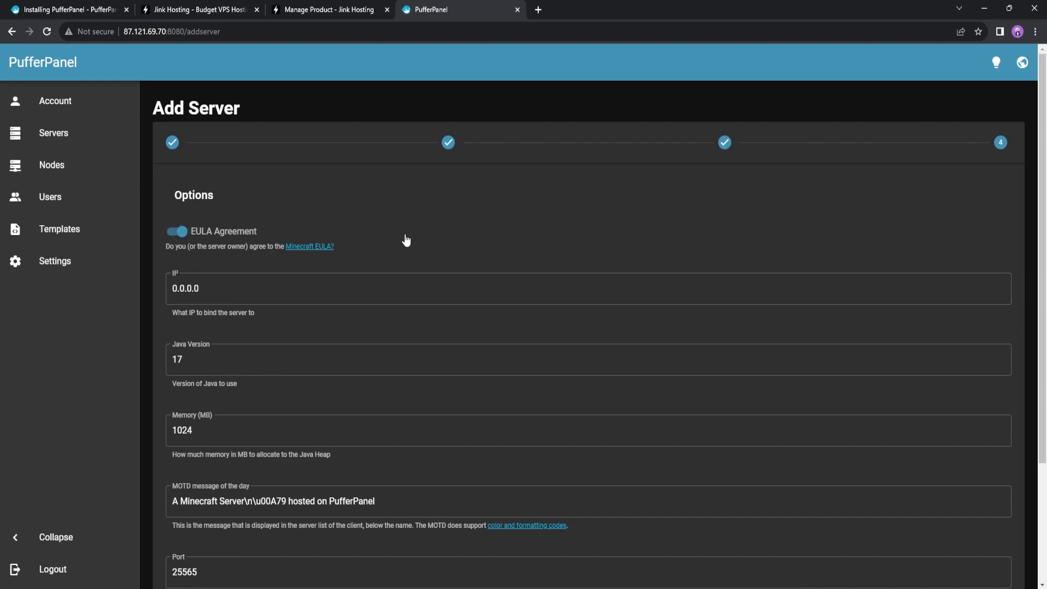
click(179, 238)
click(179, 239)
click(231, 286)
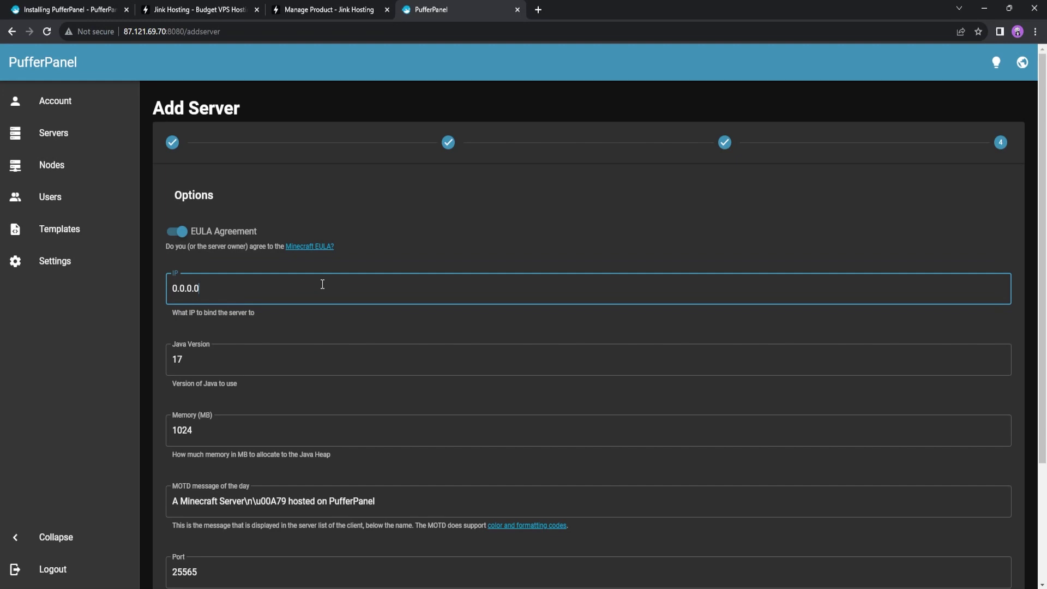
drag(322, 284, 159, 289)
double_click(235, 289)
text(87.121.69.70)
Keep Java 17, select the 1024 memory value, and check the VPS plan's RAM
click(273, 360)
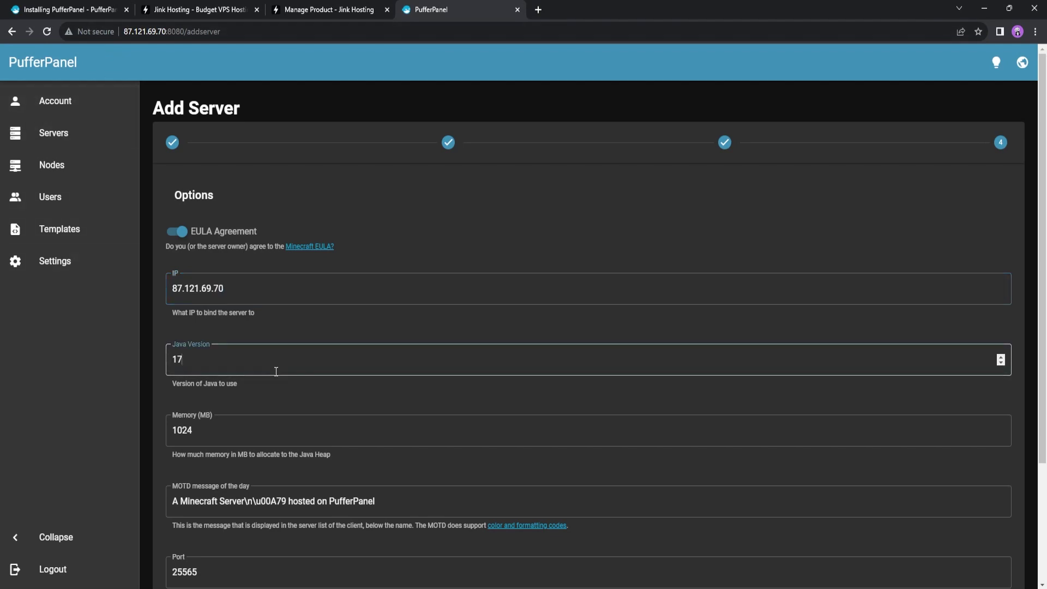
click(161, 371)
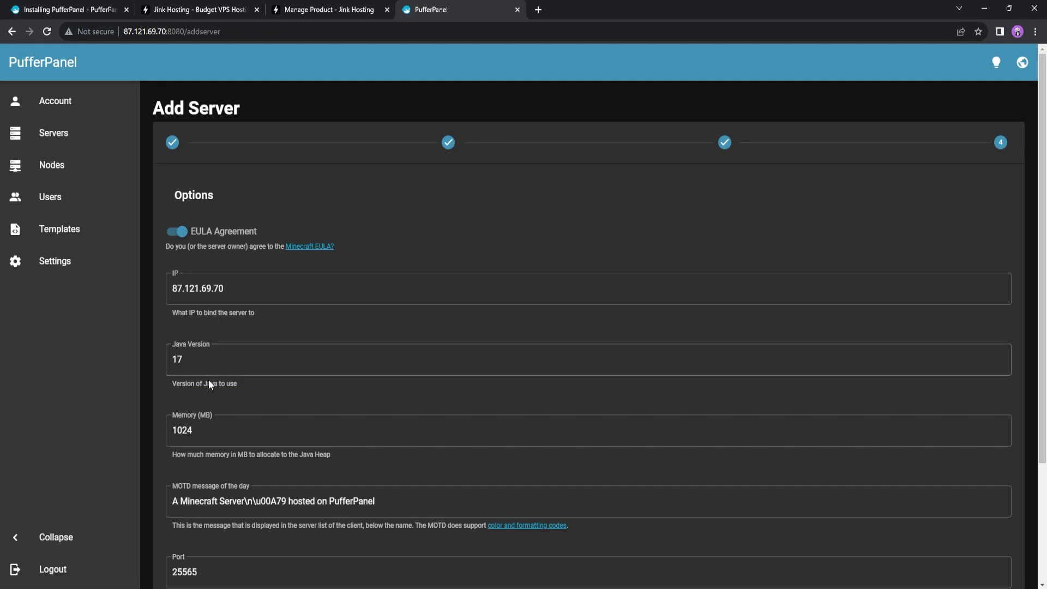
scroll(218, 371, down, 2)
click(249, 313)
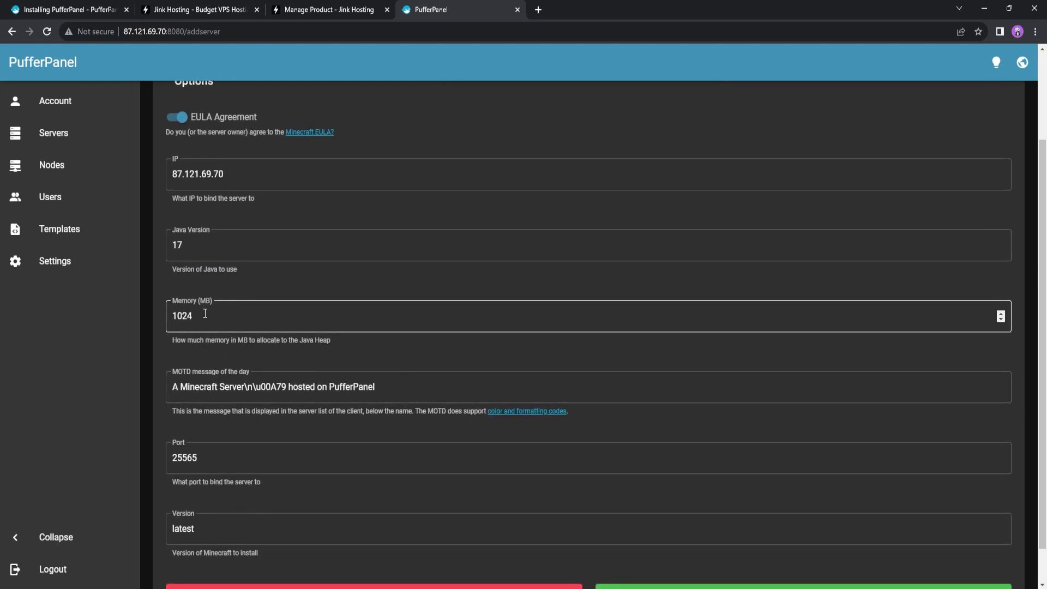
drag(205, 314, 164, 318)
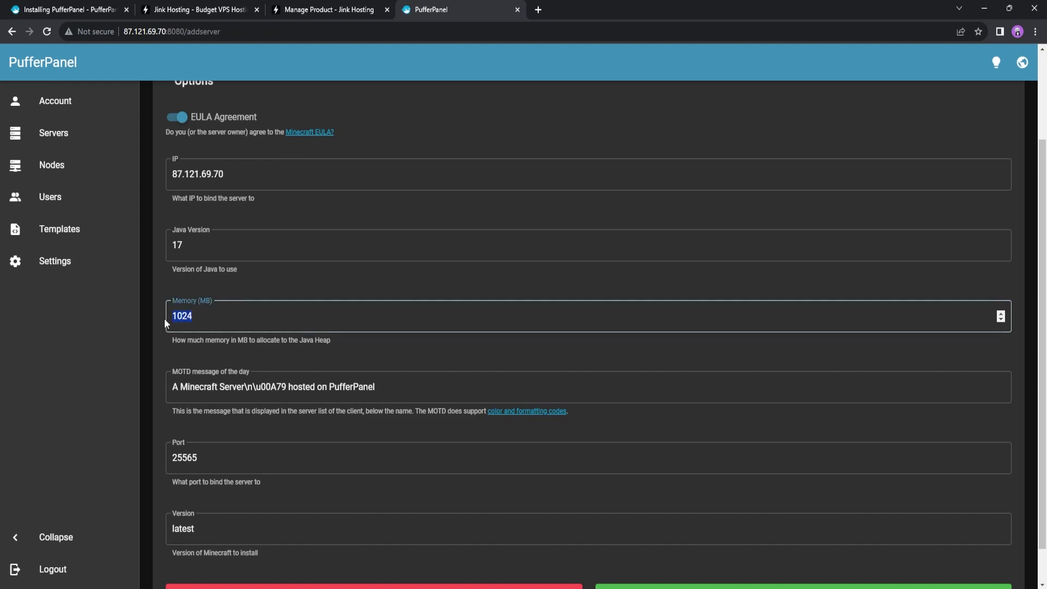
click(299, 8)
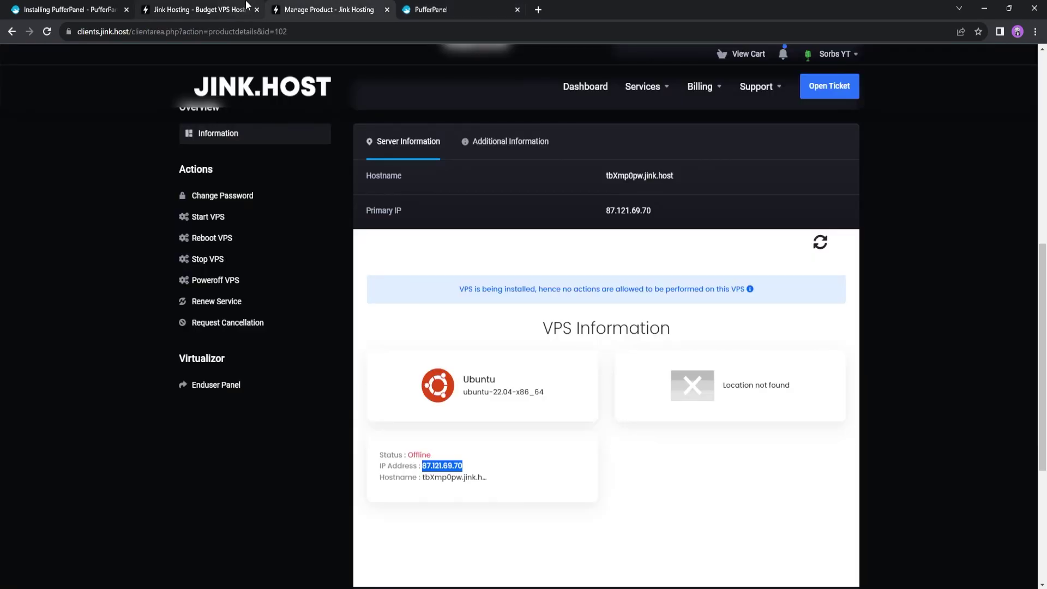
click(244, 6)
scroll(545, 354, down, 5)
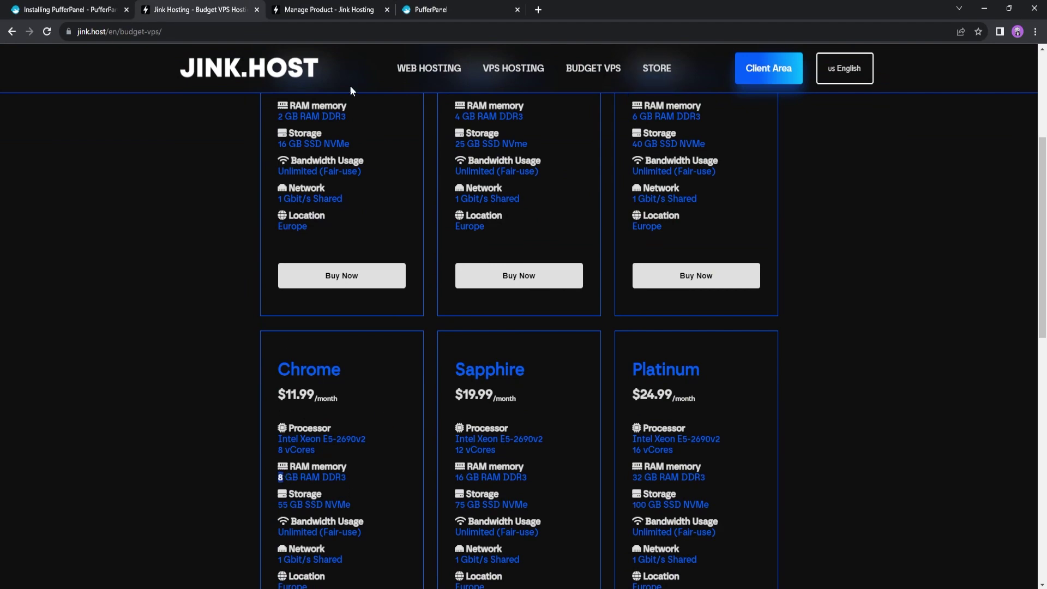
click(418, 5)
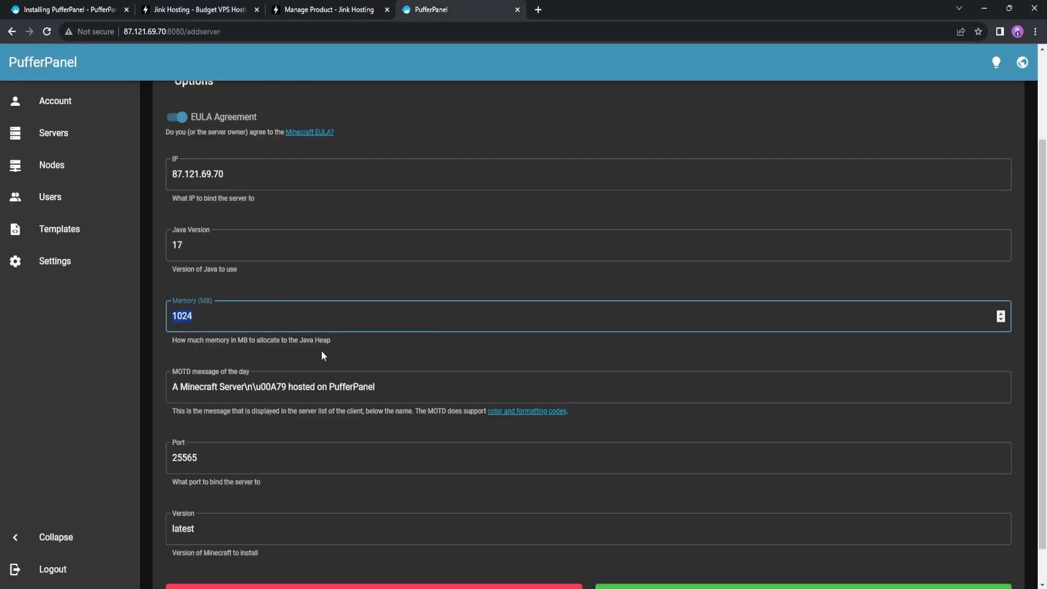
click(213, 321)
Compute 1024 × 8 = 8,192 in Windows Calculator and copy the result
key(super)
text(va)
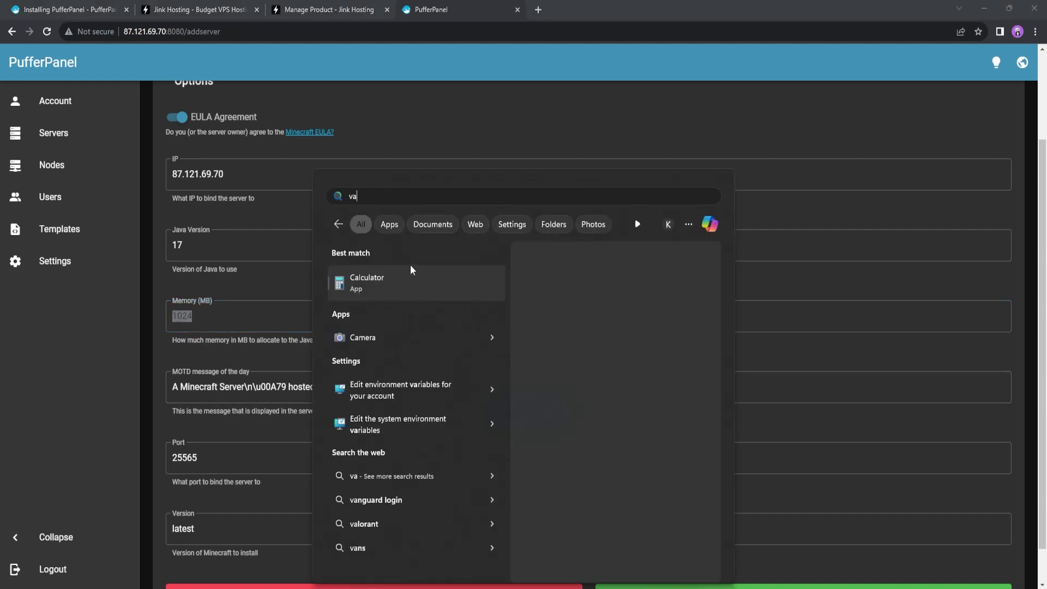
click(415, 285)
text(1,024)
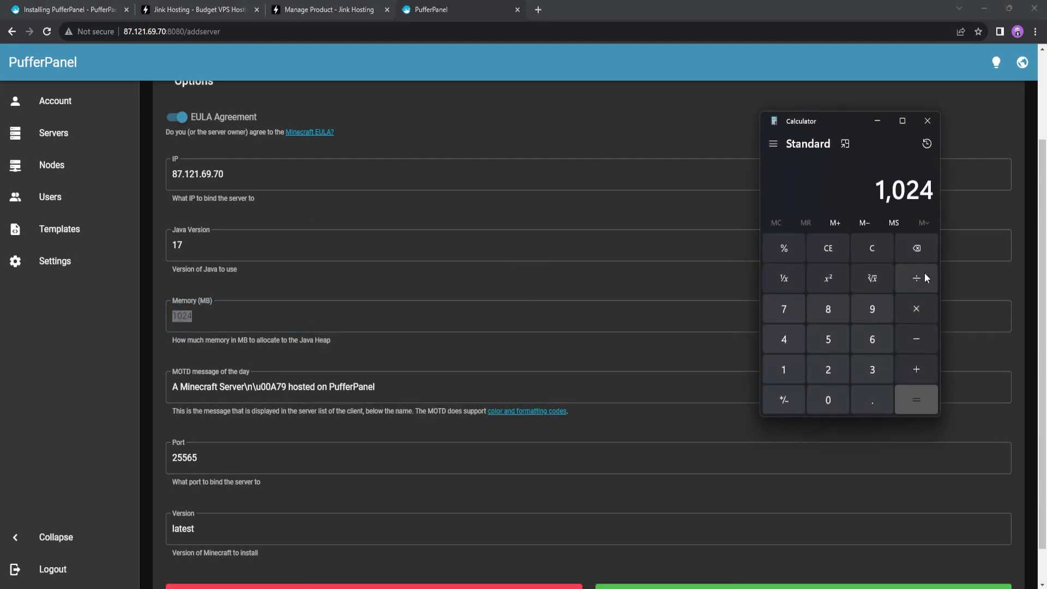
click(913, 312)
key(8)
click(924, 399)
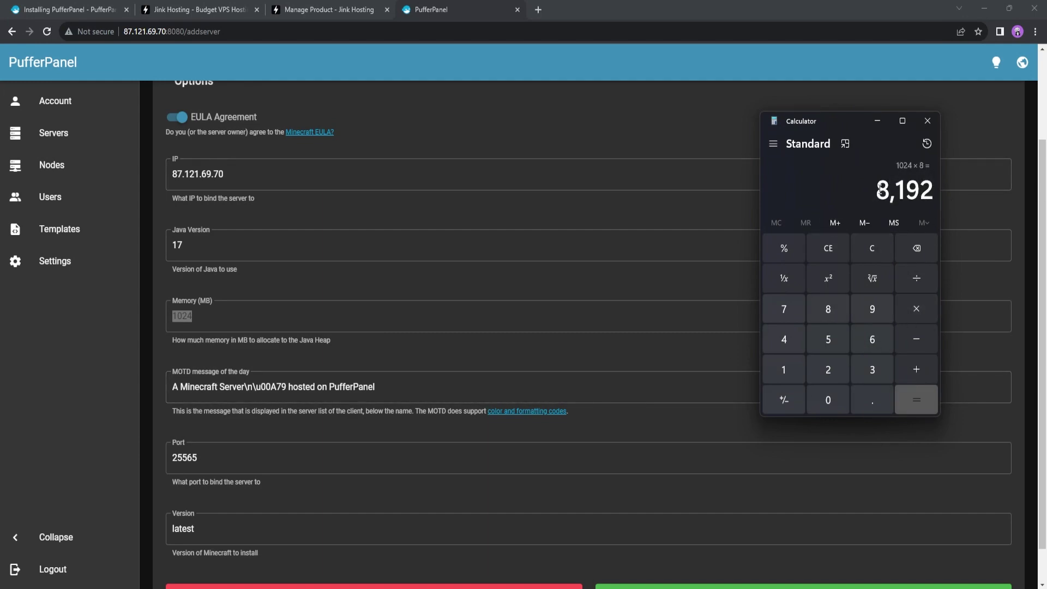
drag(881, 190, 933, 191)
click(299, 315)
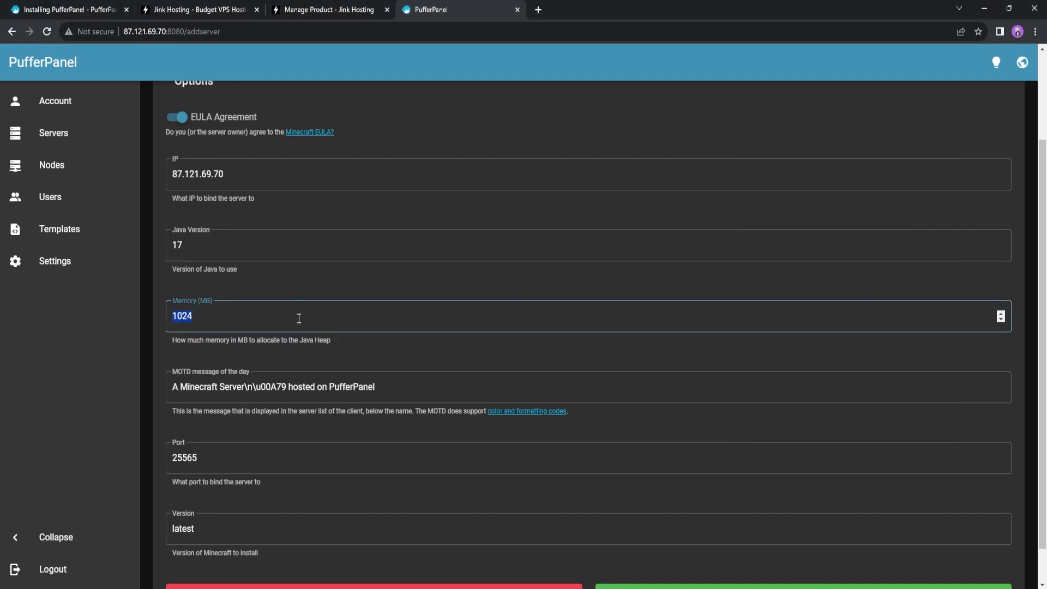
Set memory to 8192 MB, keep port 25565, set version to latest, and create the server
key(ctrl+v)
click(378, 345)
scroll(377, 344, down, 1)
drag(392, 354, 152, 345)
click(284, 383)
click(230, 421)
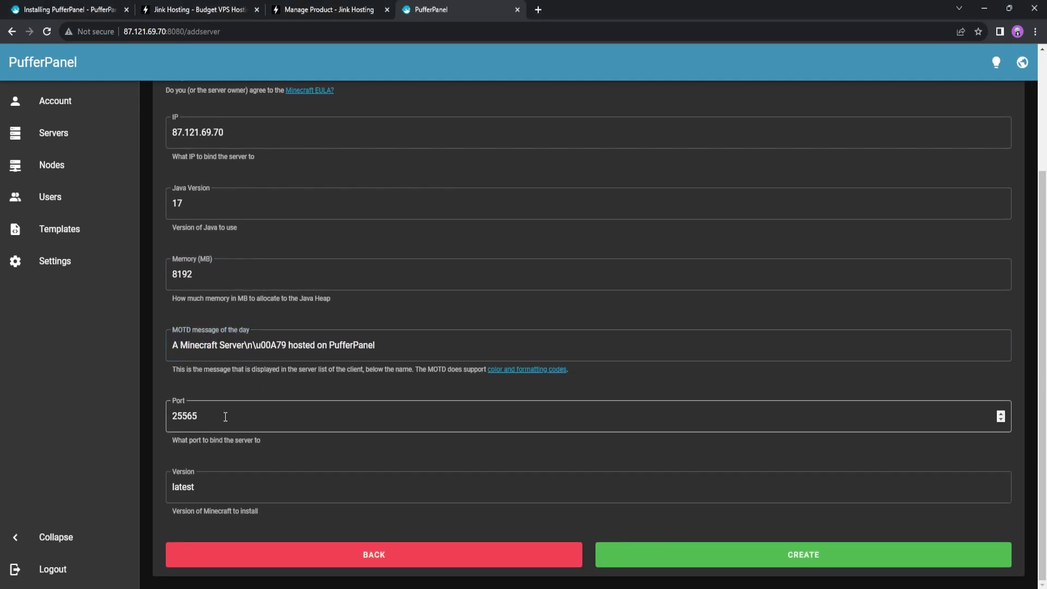
double_click(231, 424)
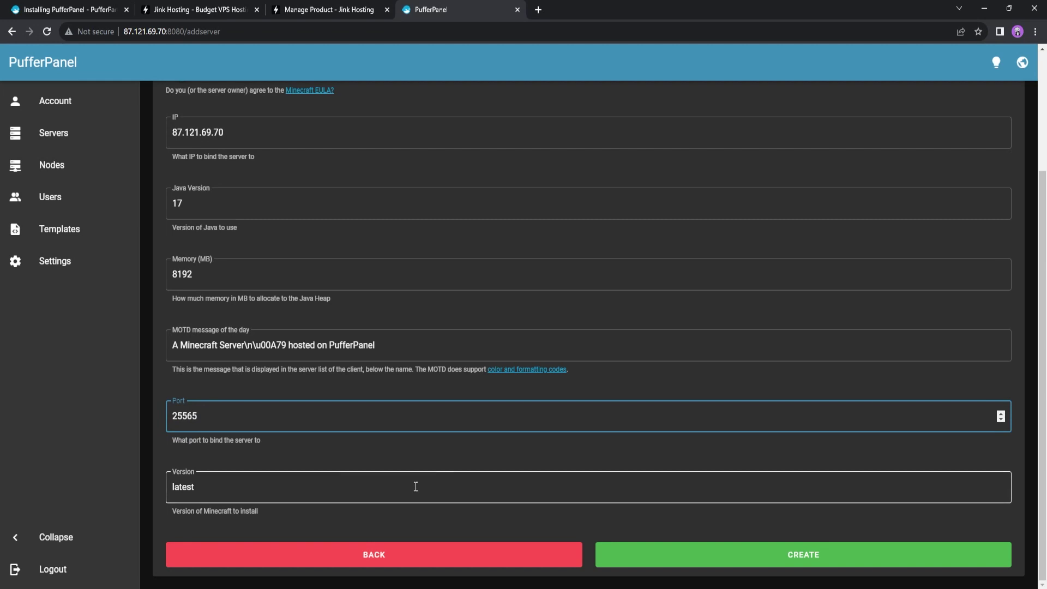
click(211, 488)
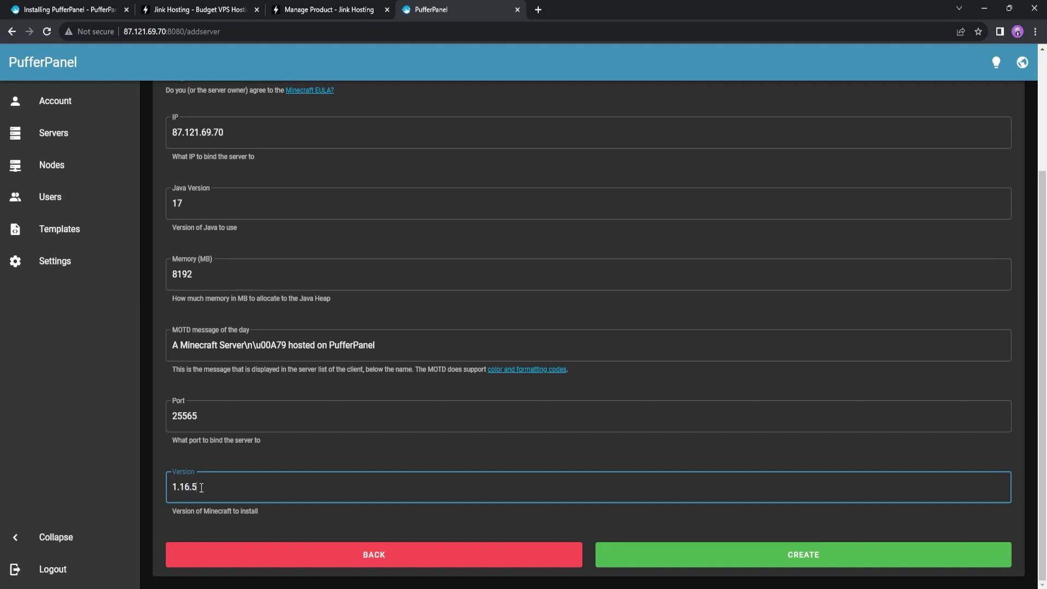
text(k)
text(latest)
click(701, 547)
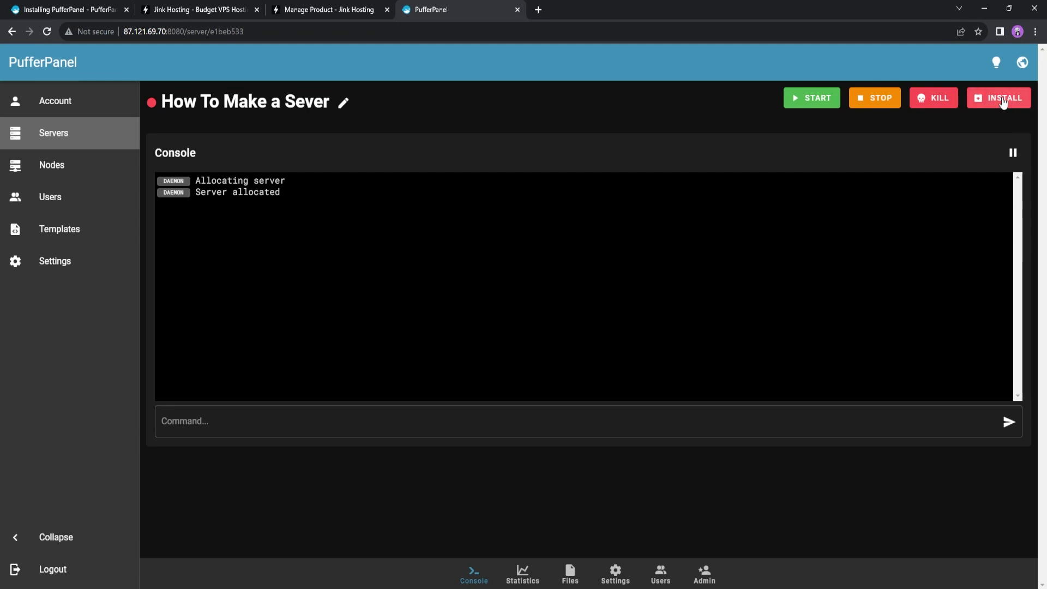
Reload the server page and install the server files until the console shows 'Server installed'
click(47, 32)
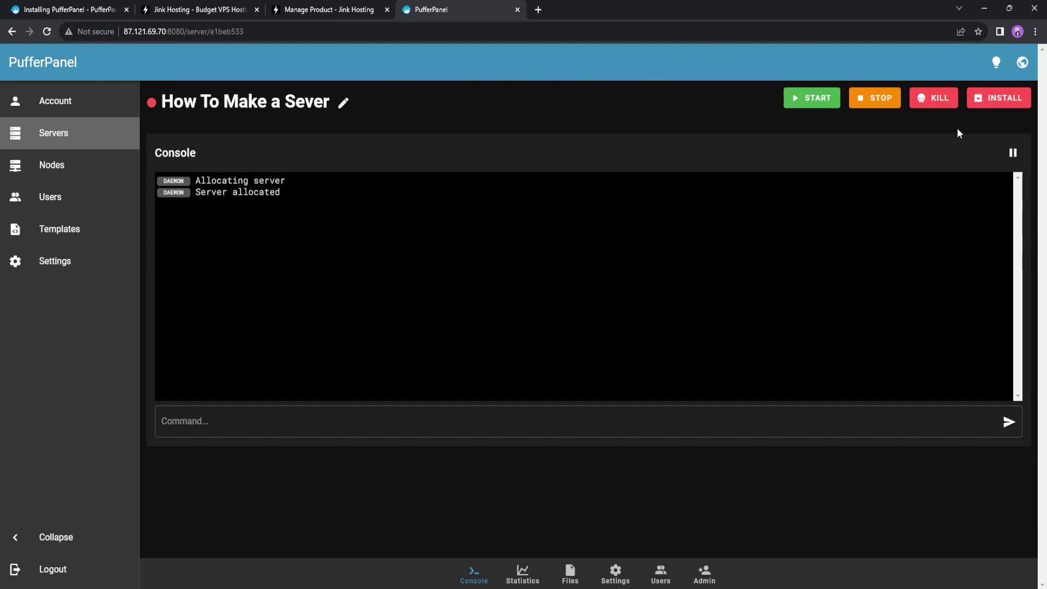
click(1000, 98)
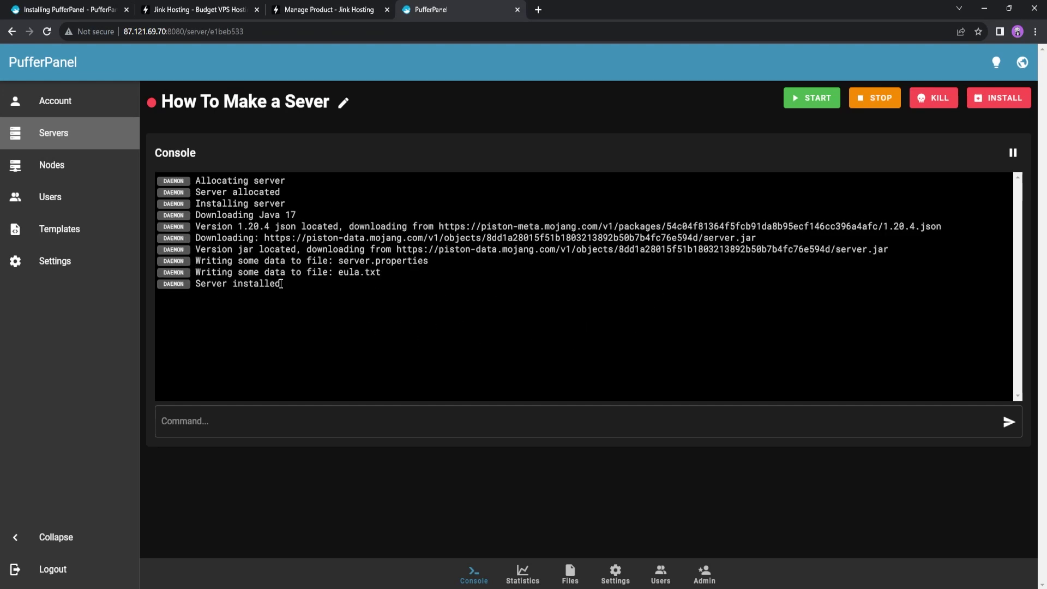
mouse_move(195, 283)
mouse_down()
mouse_move(281, 284)
mouse_move(211, 284)
mouse_up()
key(alt+Tab)
click(309, 299)
click(46, 31)
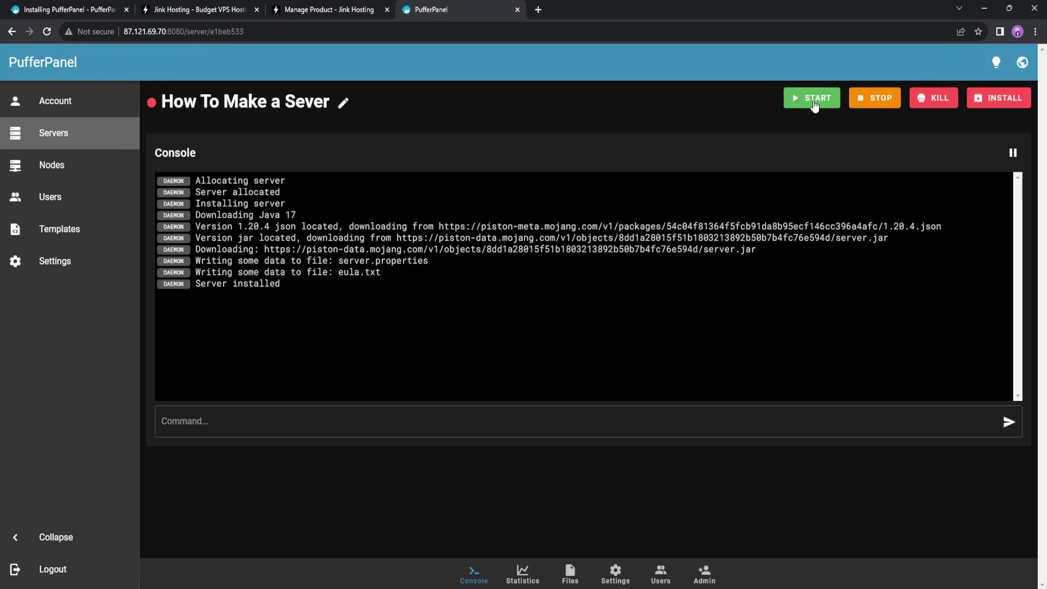
Start the server and copy its address 87.121.69.70:25565 from the console
click(814, 101)
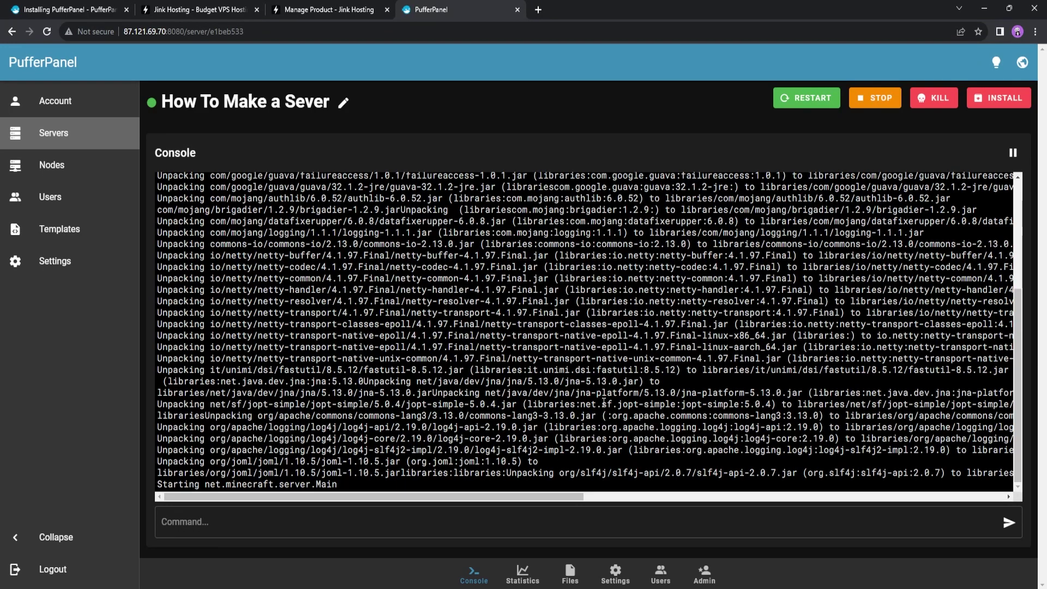
scroll(724, 352, up, 3)
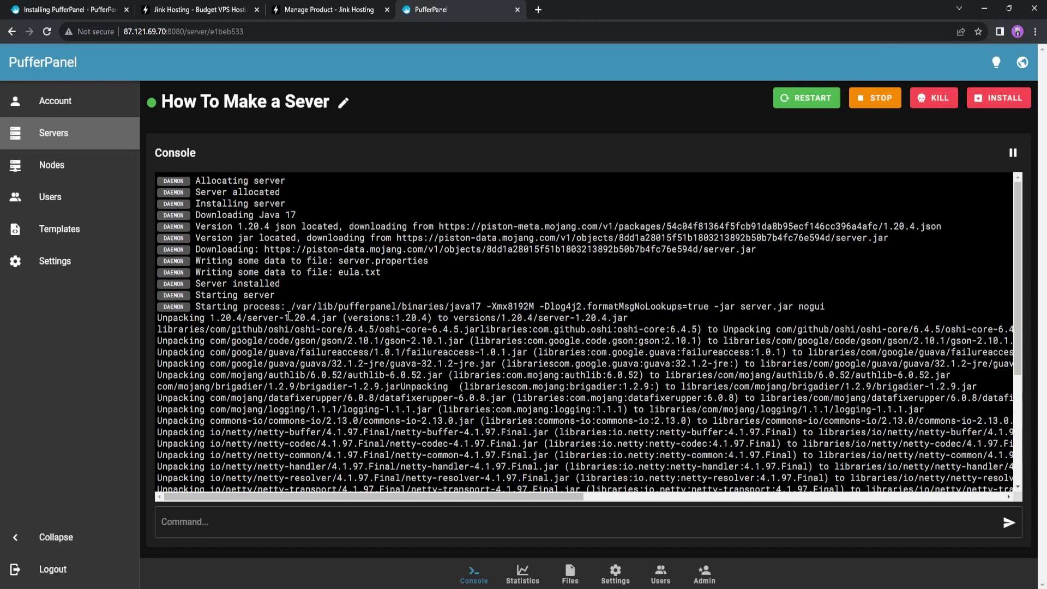
scroll(782, 339, down, 3)
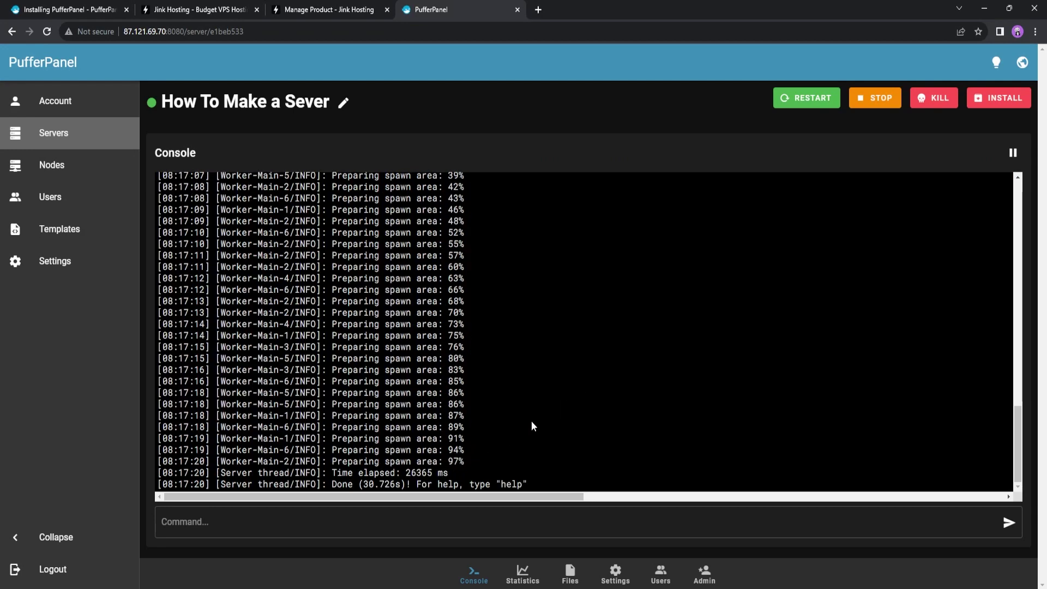
scroll(540, 415, up, 7)
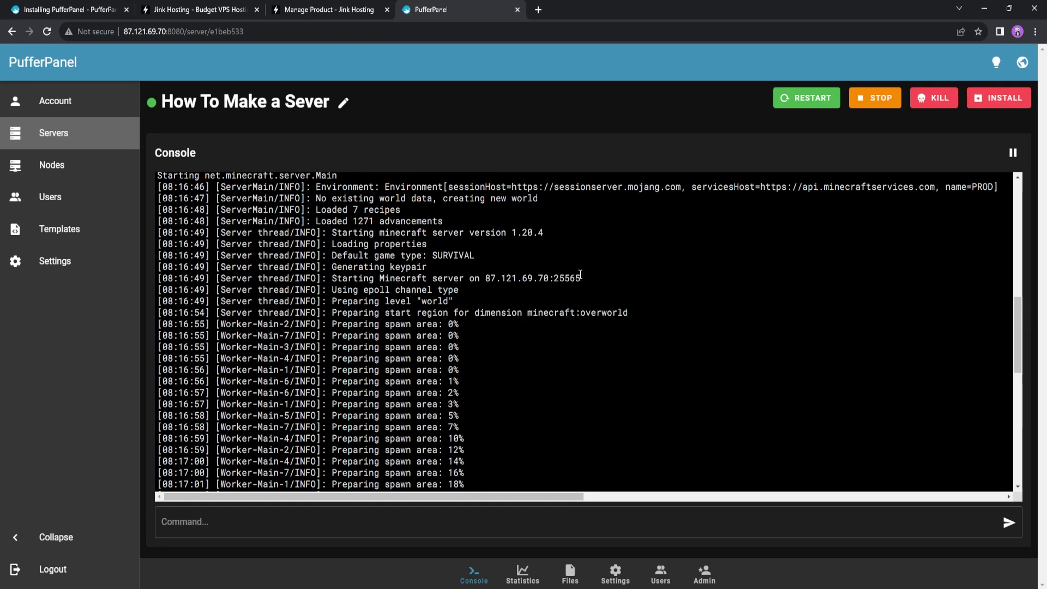
drag(585, 275, 469, 489)
click(489, 283)
drag(486, 277, 577, 284)
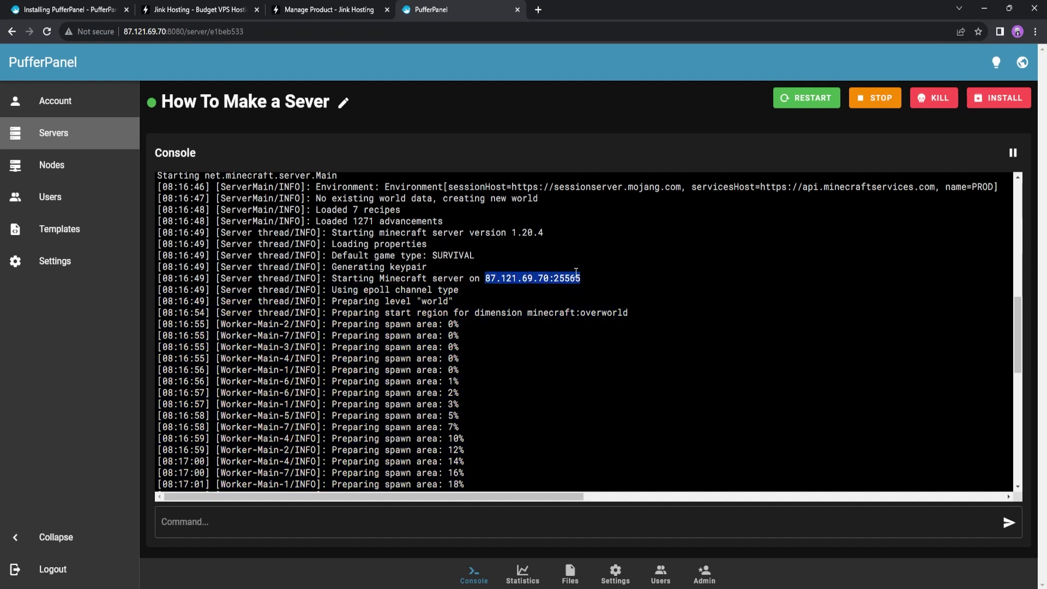
scroll(543, 309, down, 7)
Join 87.121.69.70:25565 from Minecraft's Multiplayer Direct Connection with the pasted address
key(alt+Tab)
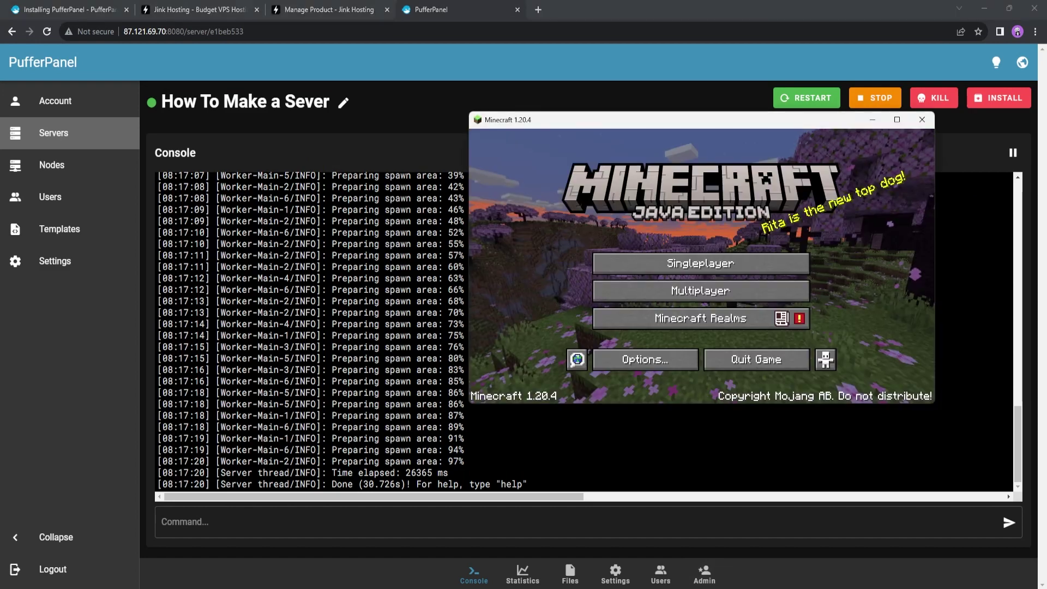
drag(688, 120, 504, 144)
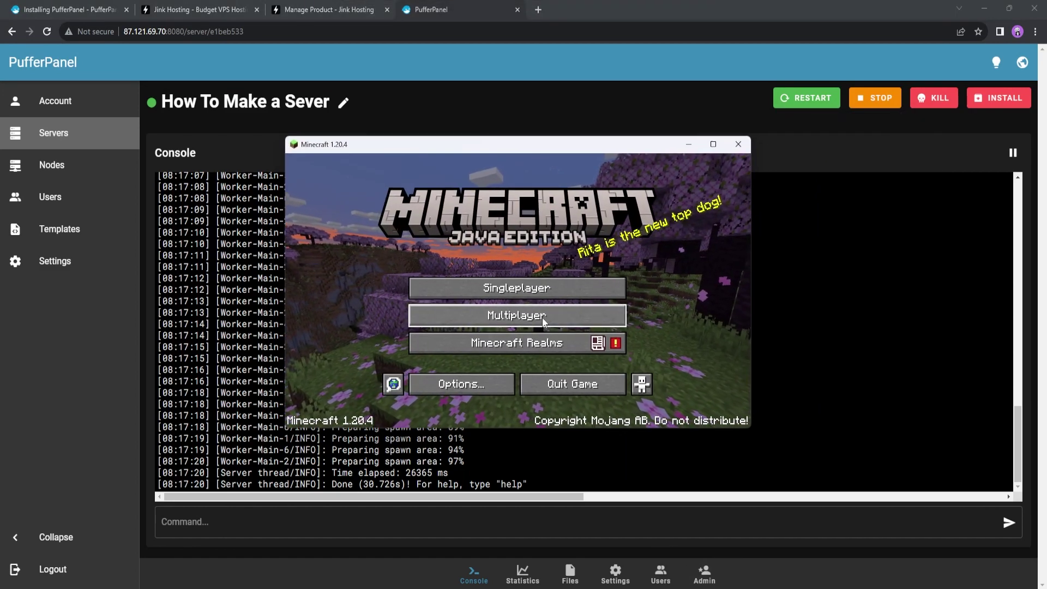
click(498, 319)
click(600, 376)
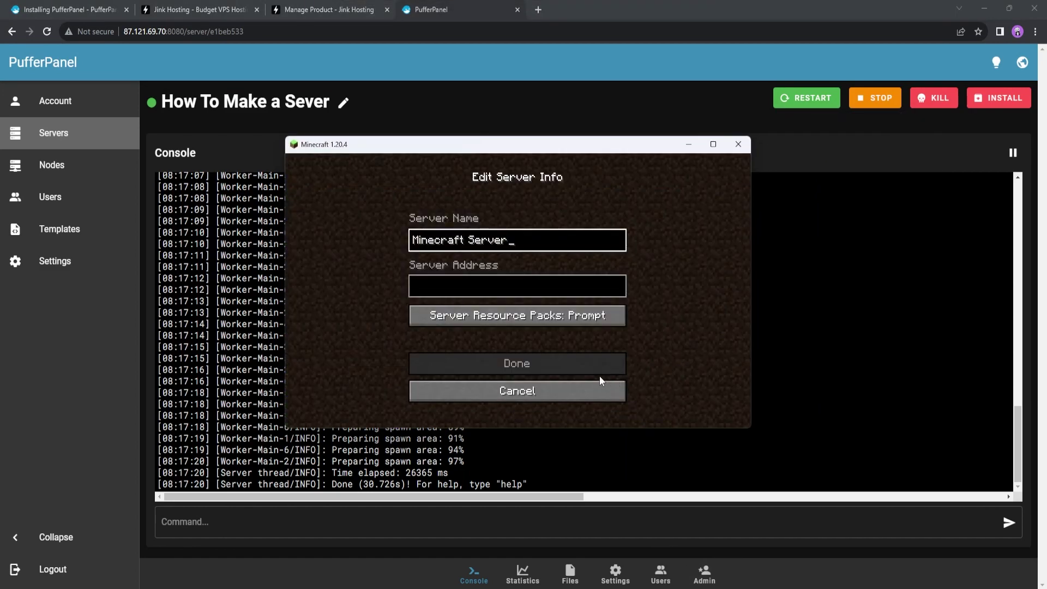
click(503, 291)
click(517, 391)
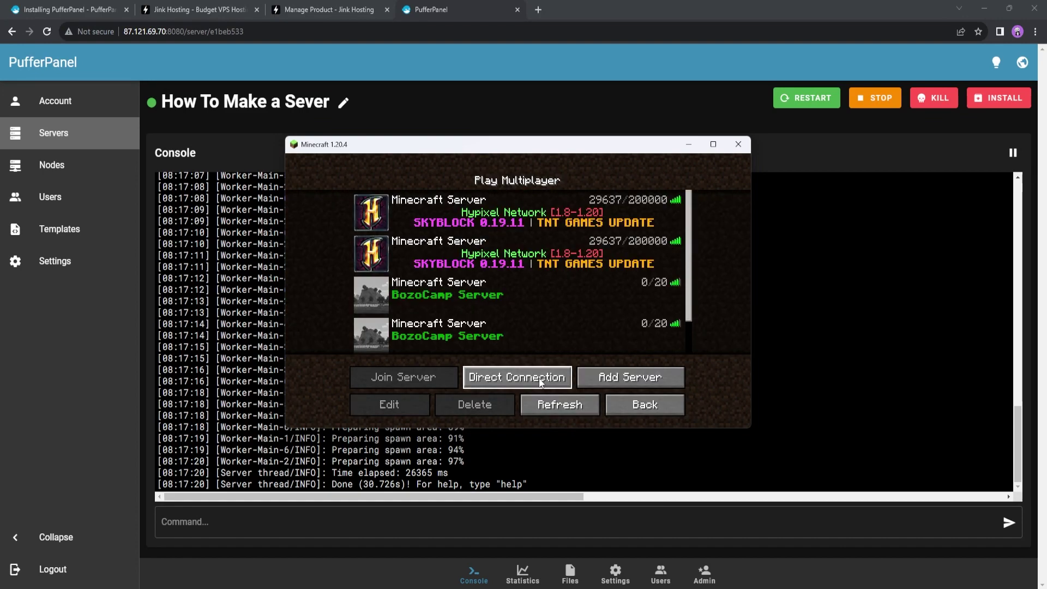
click(516, 373)
text(87.121.69.70:25565)
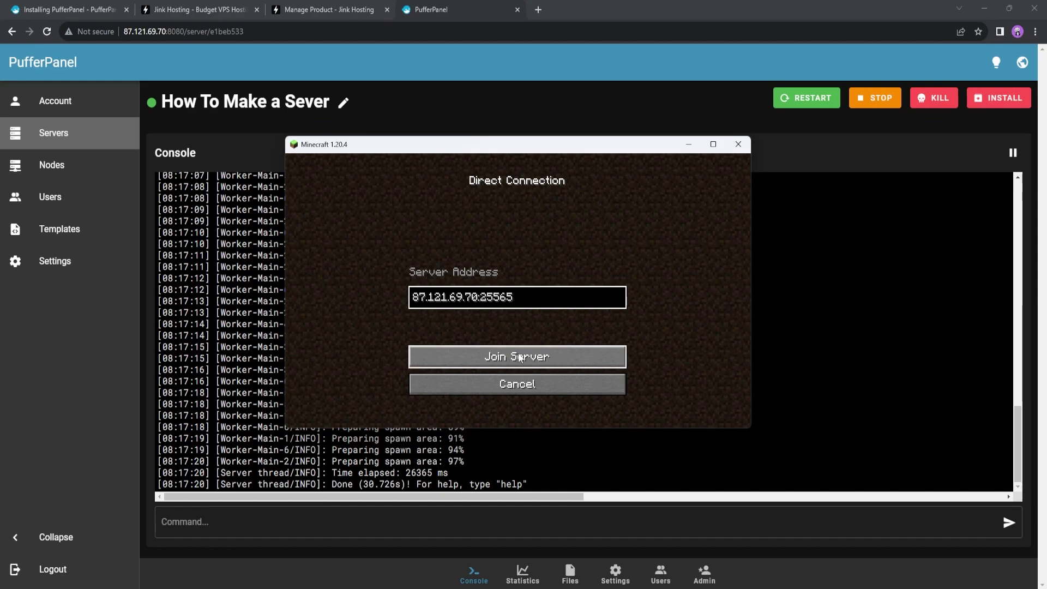
click(520, 358)
Walk toward the tree and dig out several dirt blocks
drag(528, 153, 758, 131)
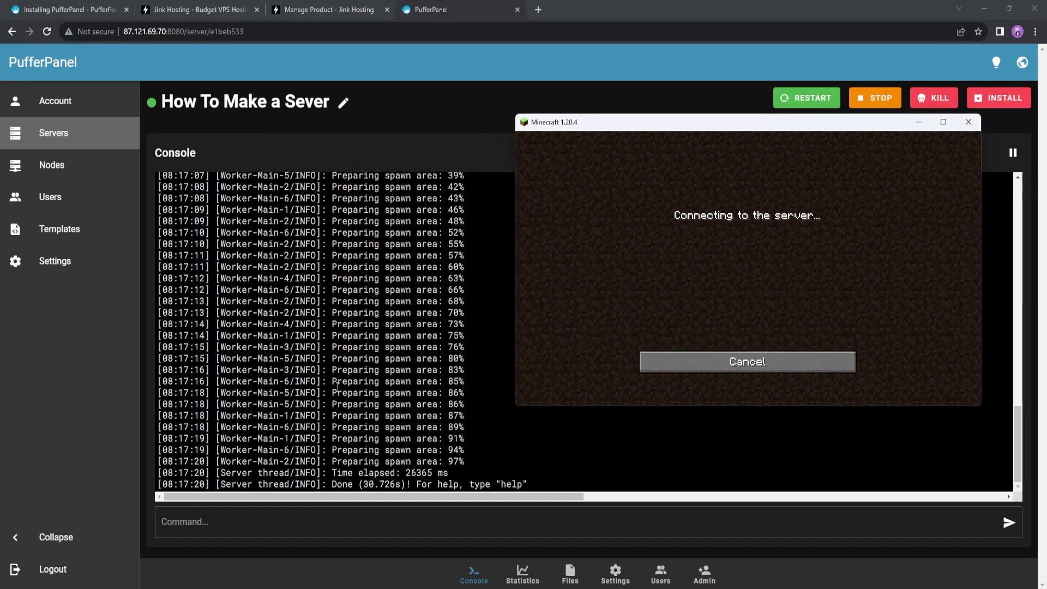
key(w)
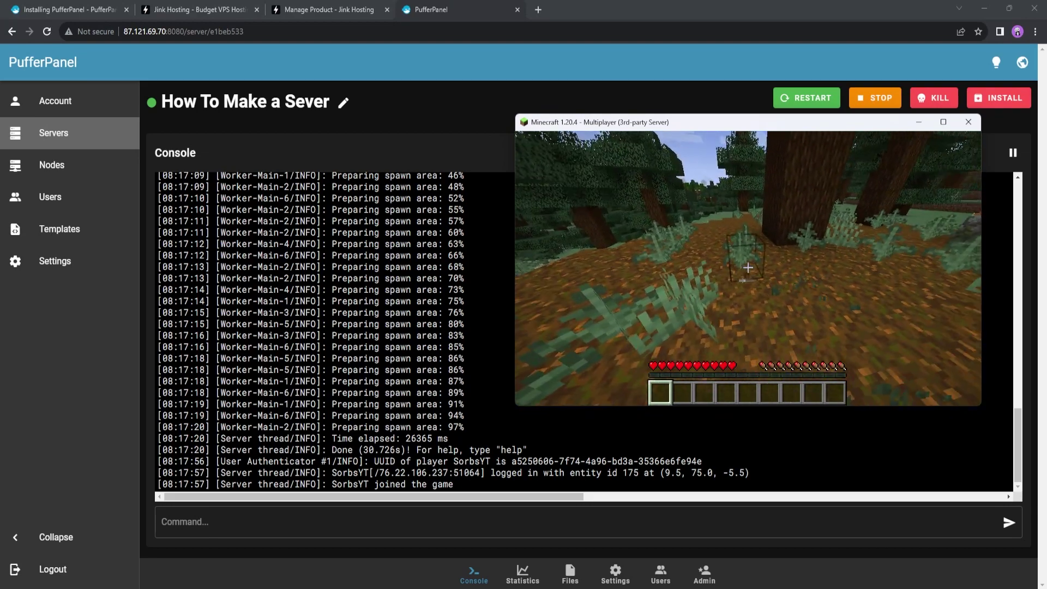
click(748, 267)
click(748, 268)
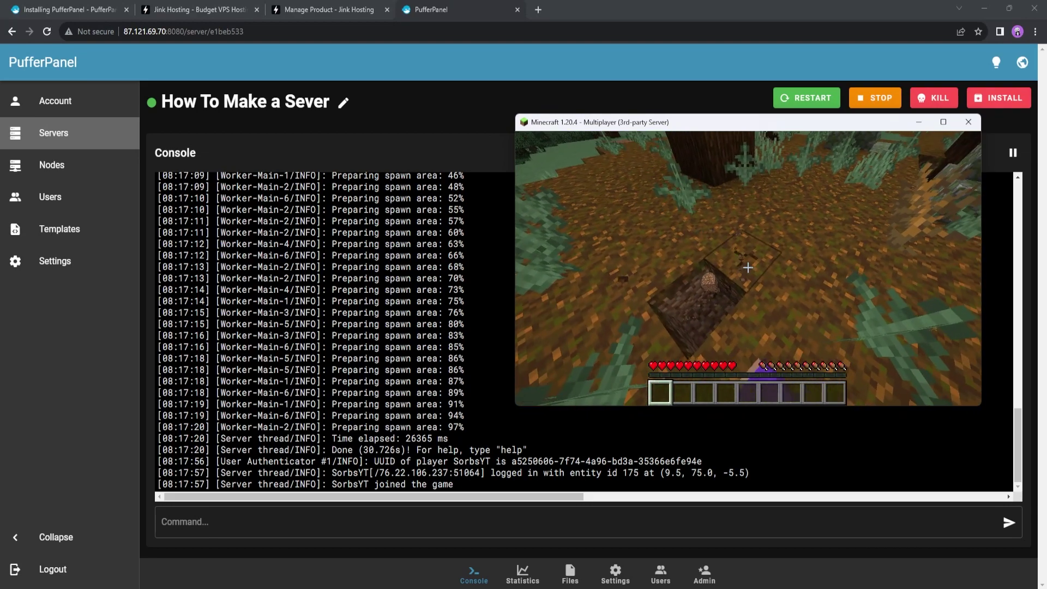
click(747, 267)
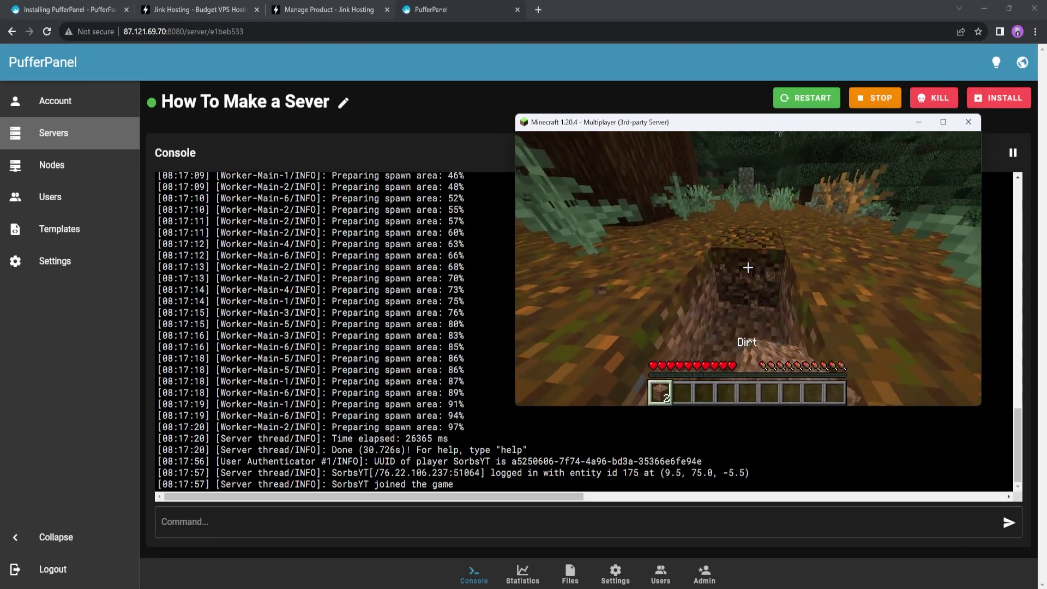
click(748, 267)
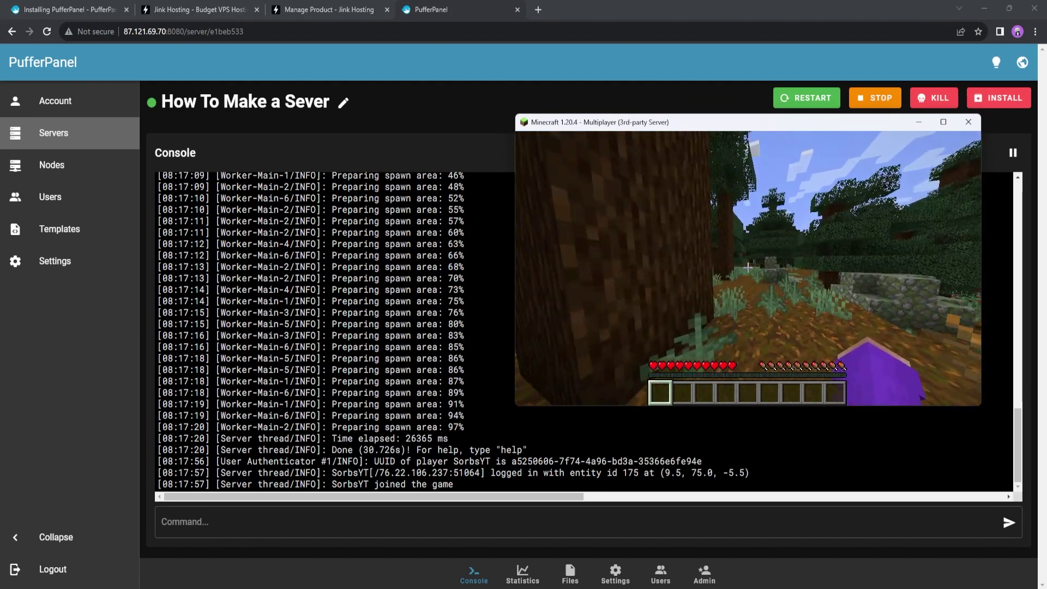
Run the op command for the joined player in the PufferPanel console, then resume the game
key(alt+Tab)
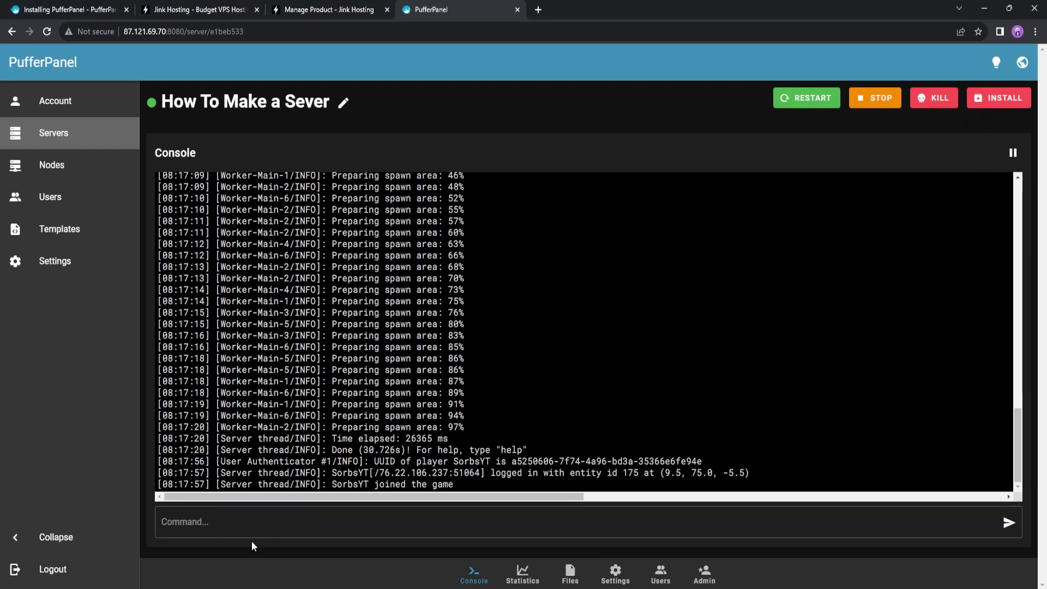
click(280, 512)
text(op SorbsYT)
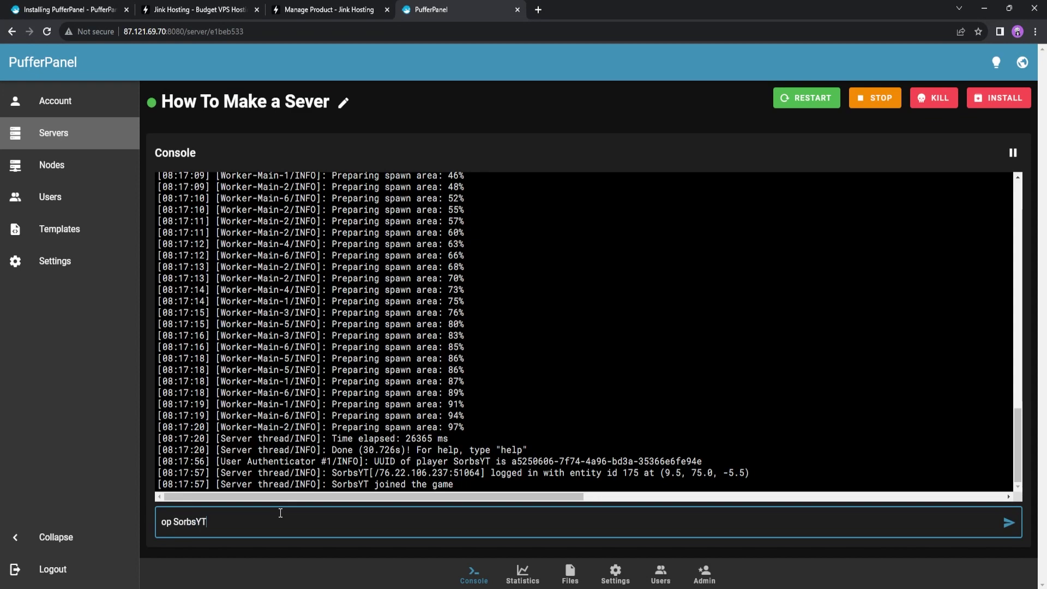
key(Return)
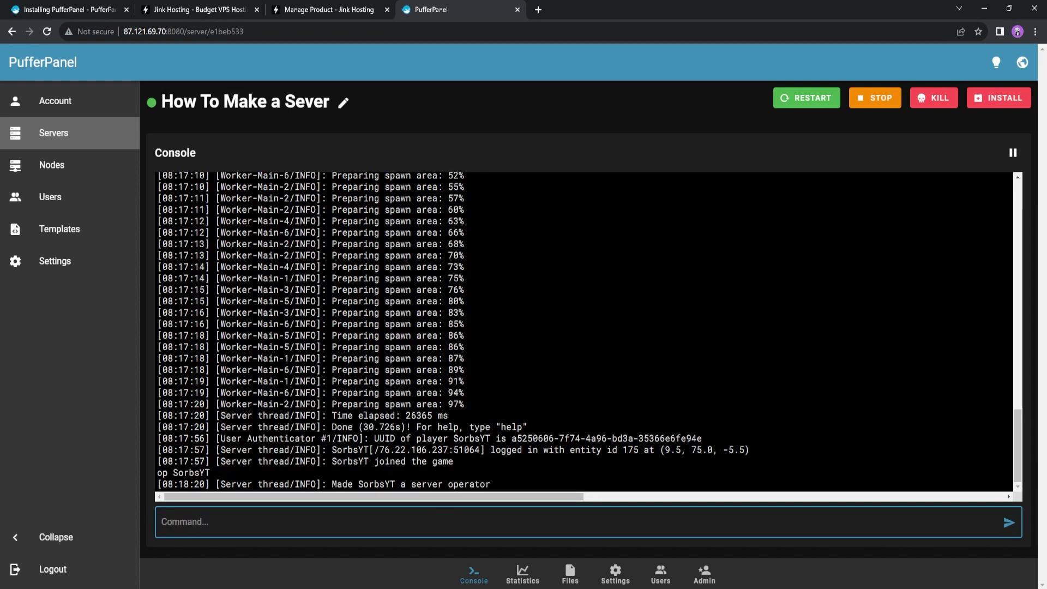
key(alt+Tab)
key(Escape)
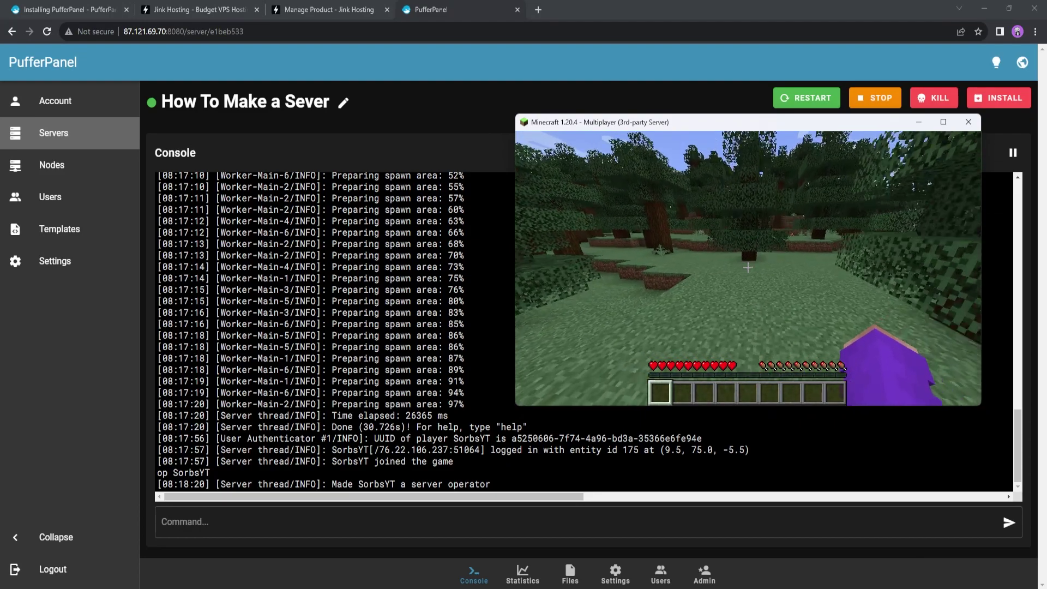
Walk forward through the Minecraft forest toward the grass ledge and break a leaf block
key(w)
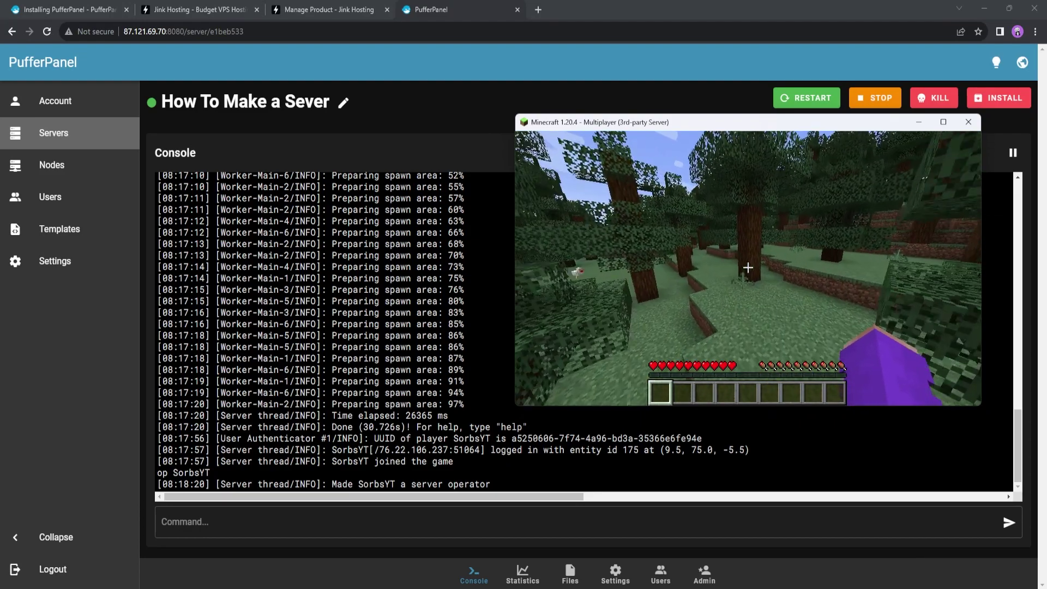
key(w)
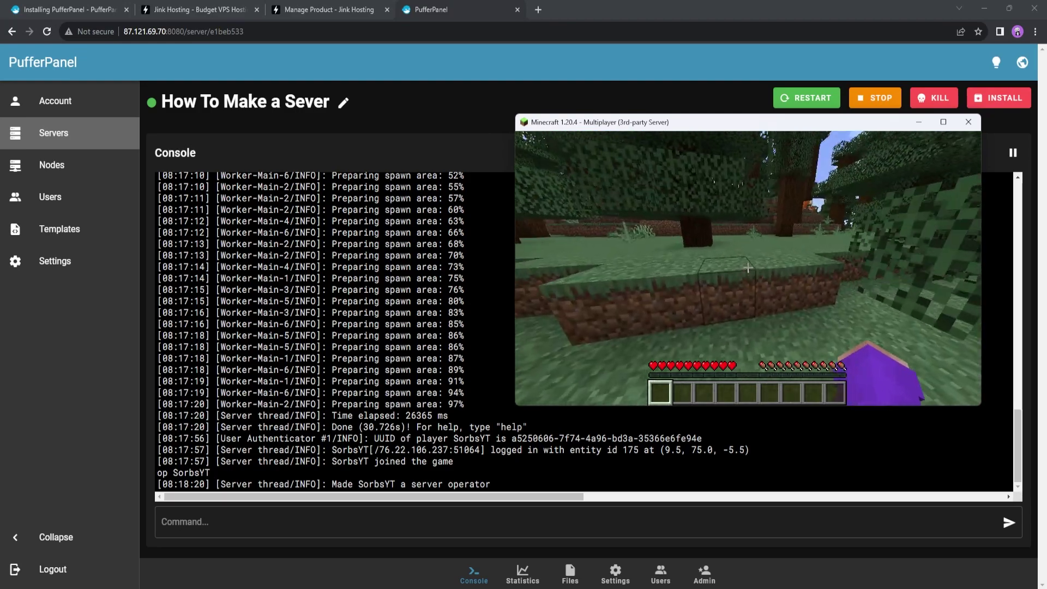
click(747, 267)
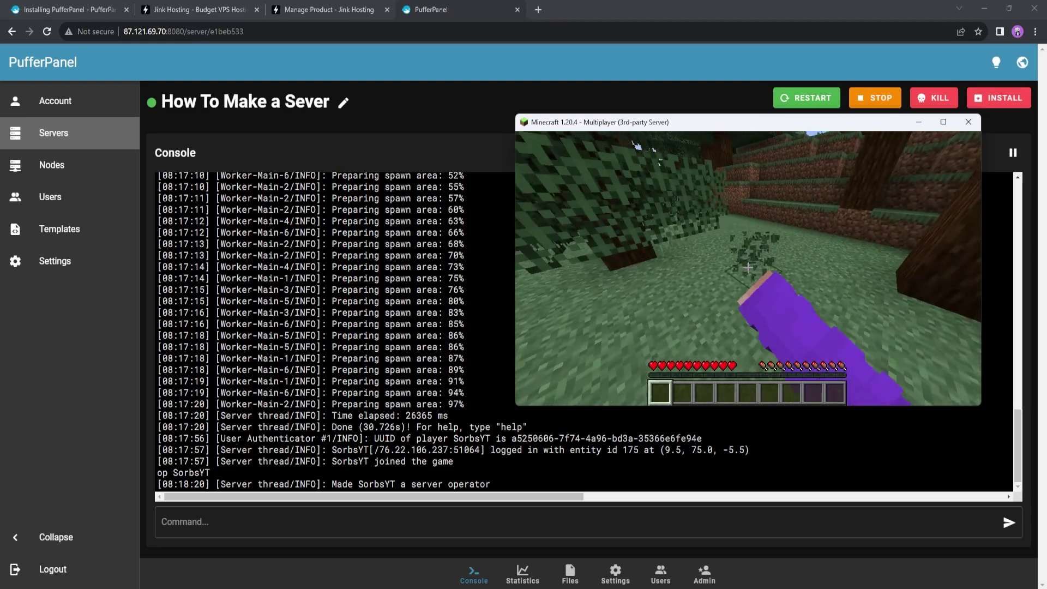
Follow the forest path to a sweet berry bush, pick its berries, then break it
key(w)
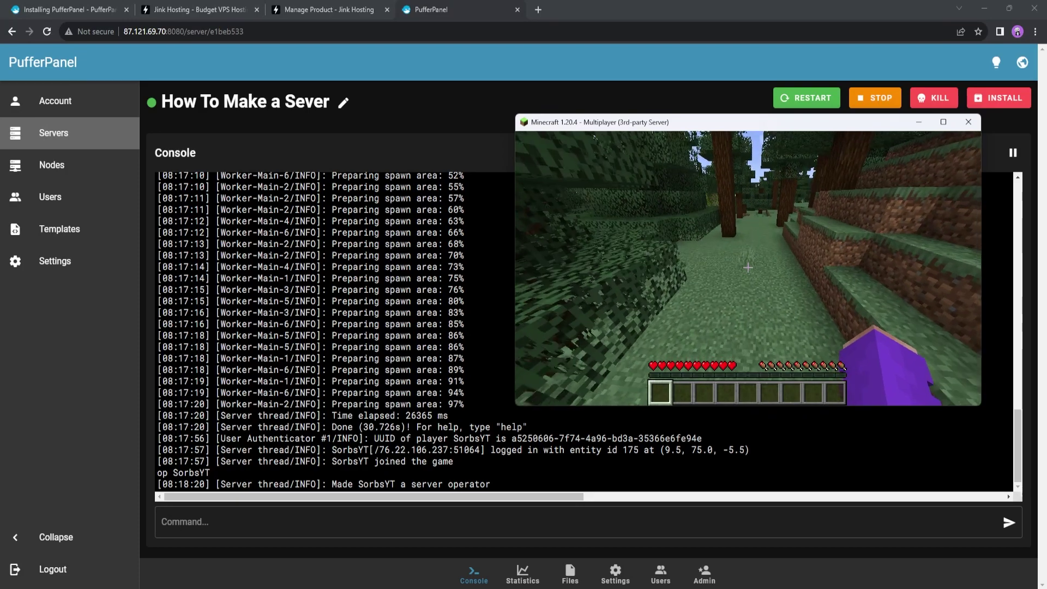
key(w)
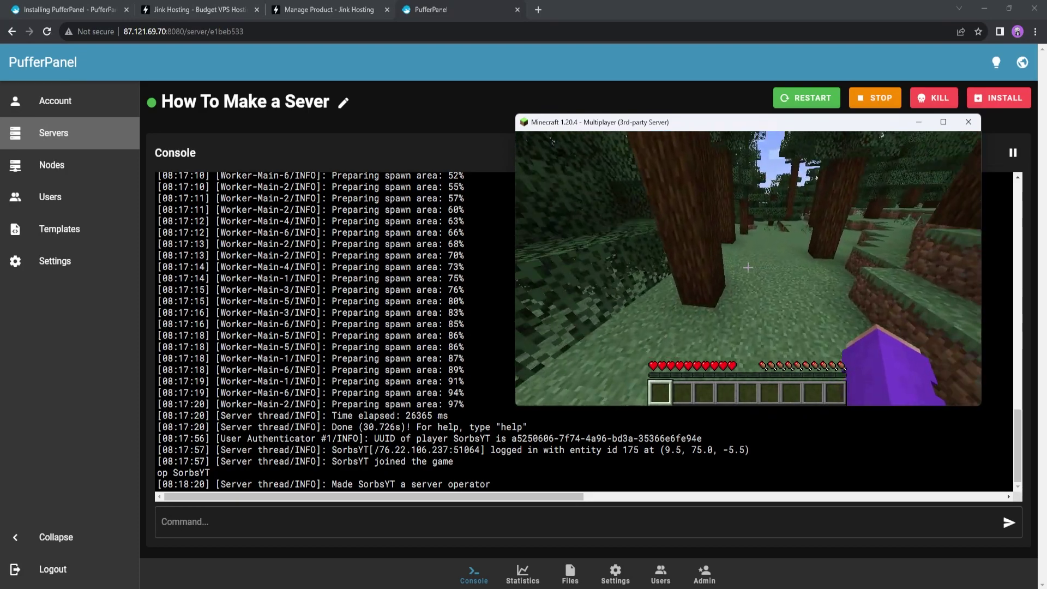
key(w)
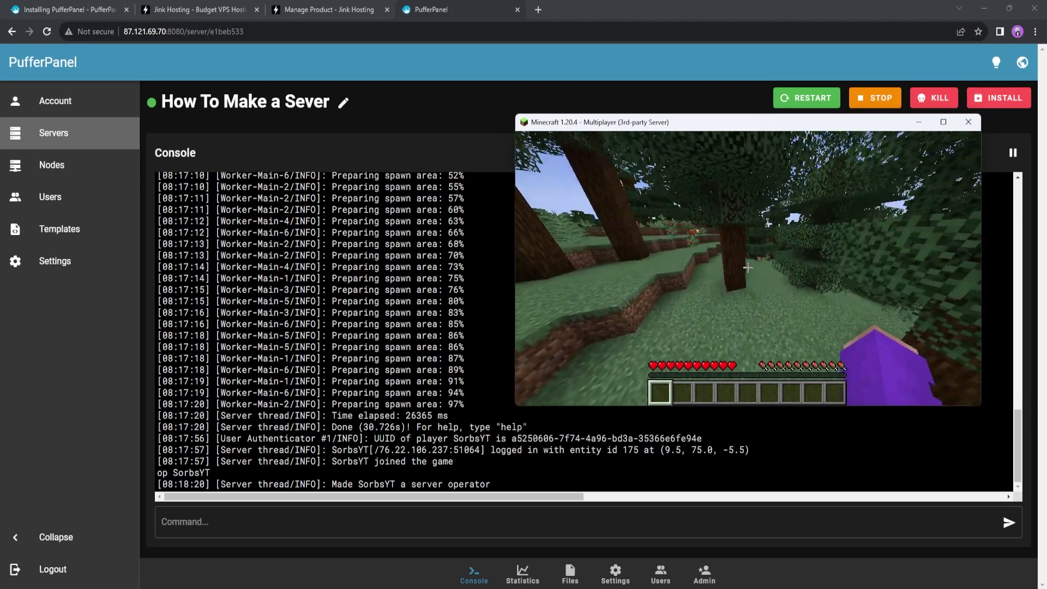
key(w)
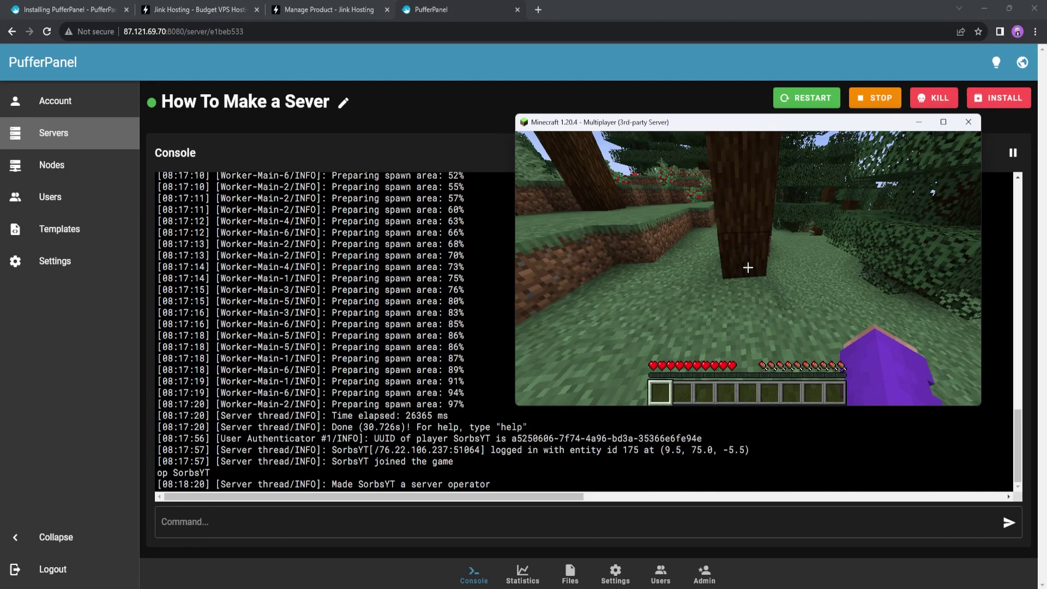
right_click(748, 267)
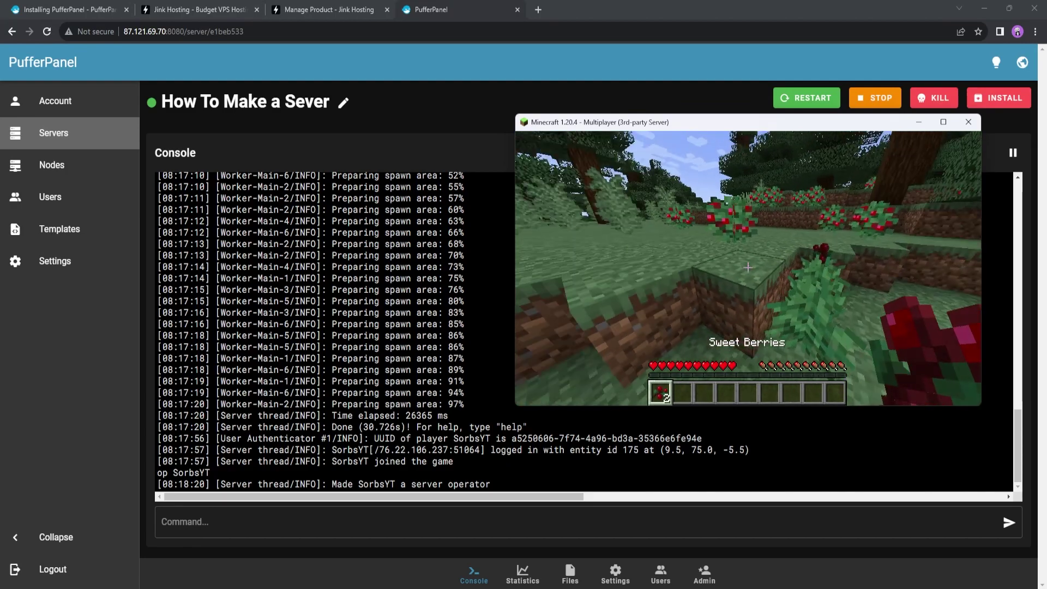
click(747, 267)
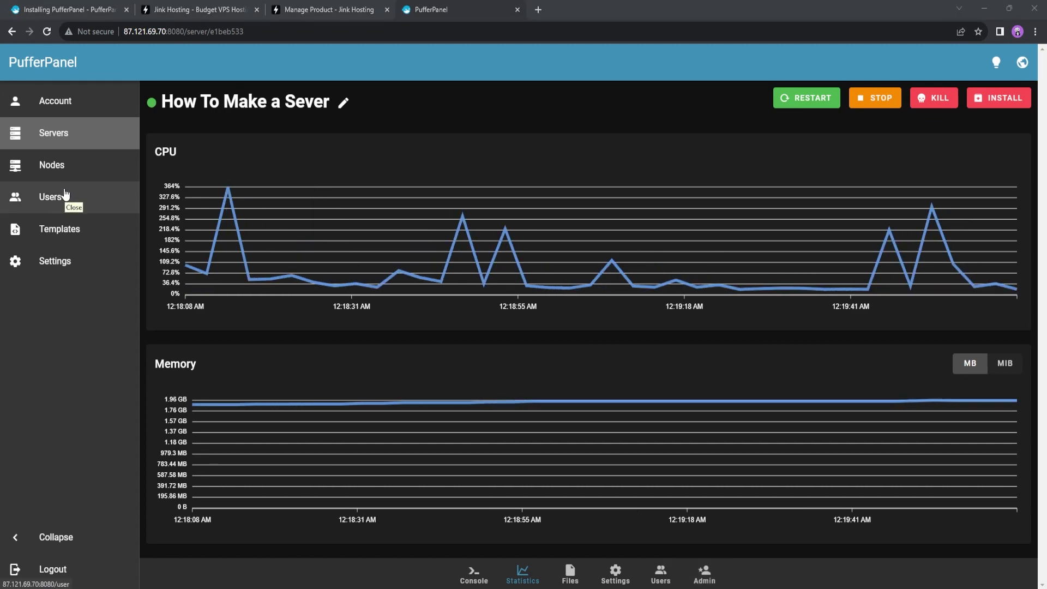
Look over the Users list, the Add User form and Panel Settings, then return to Servers
click(65, 194)
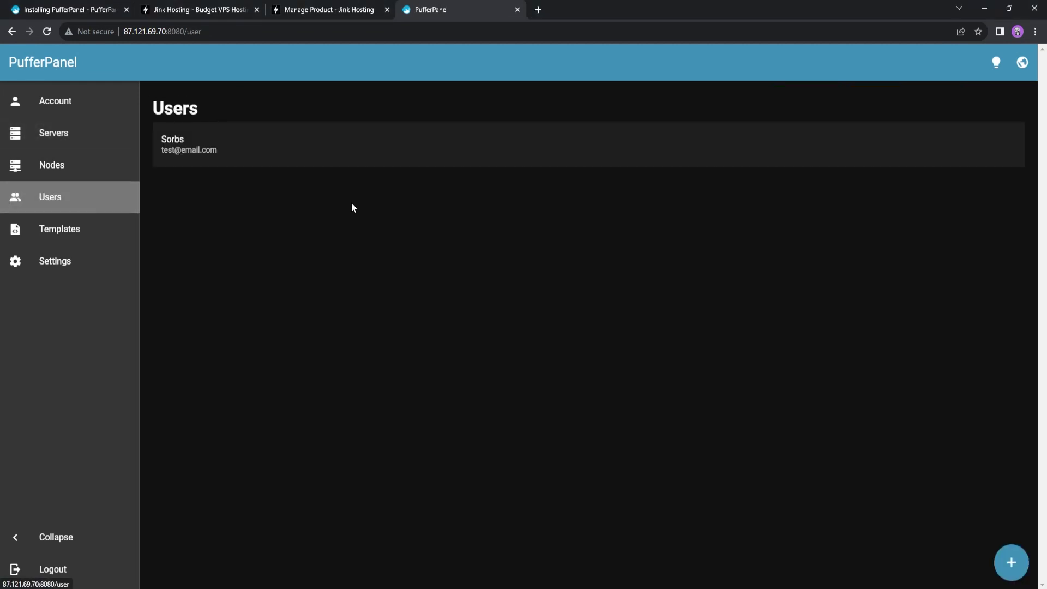
click(1009, 564)
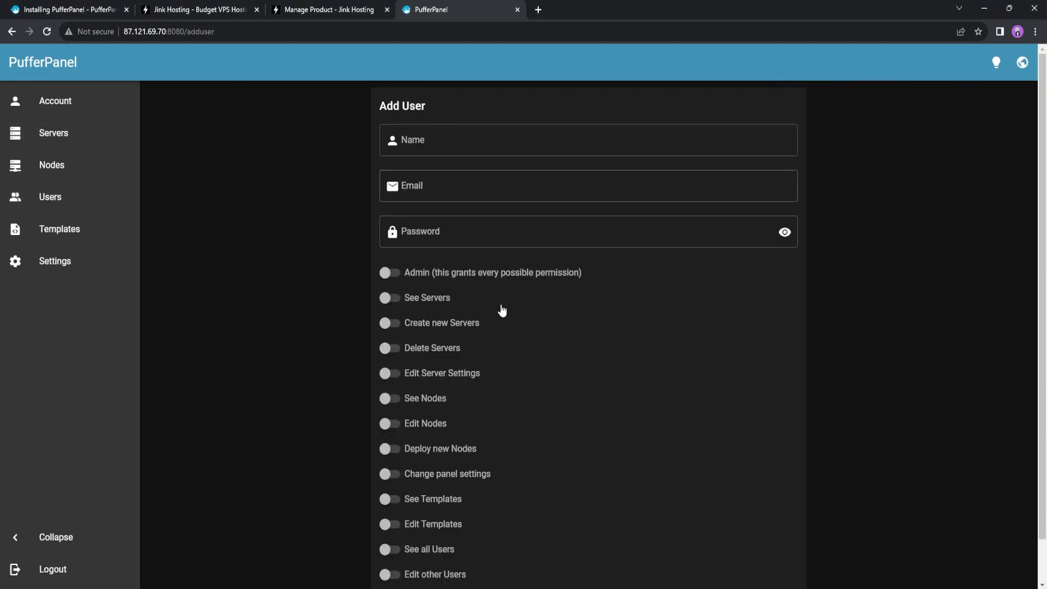
scroll(500, 305, down, 1)
scroll(327, 224, up, 1)
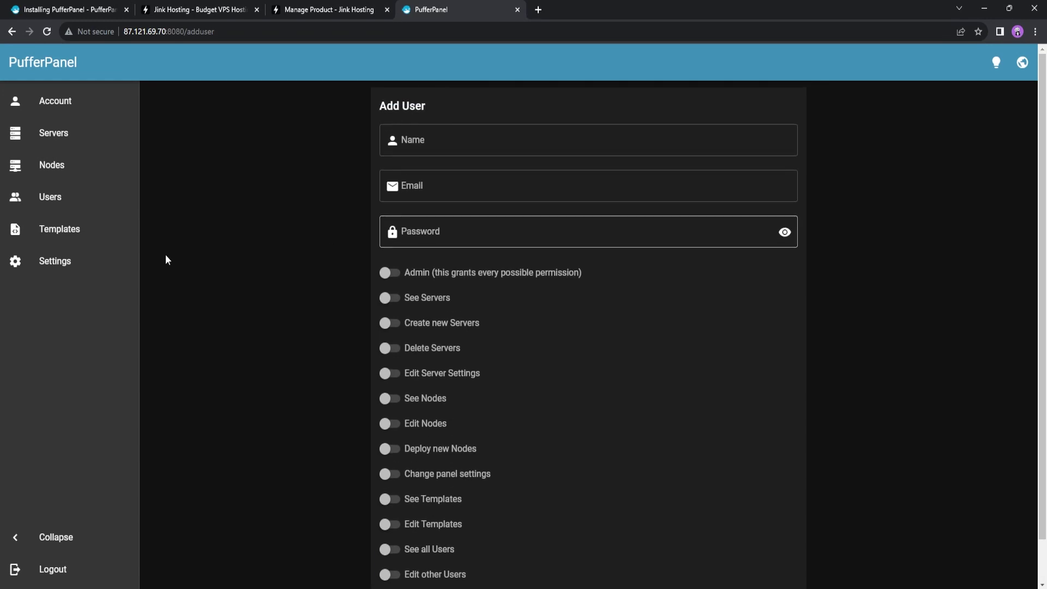
click(68, 264)
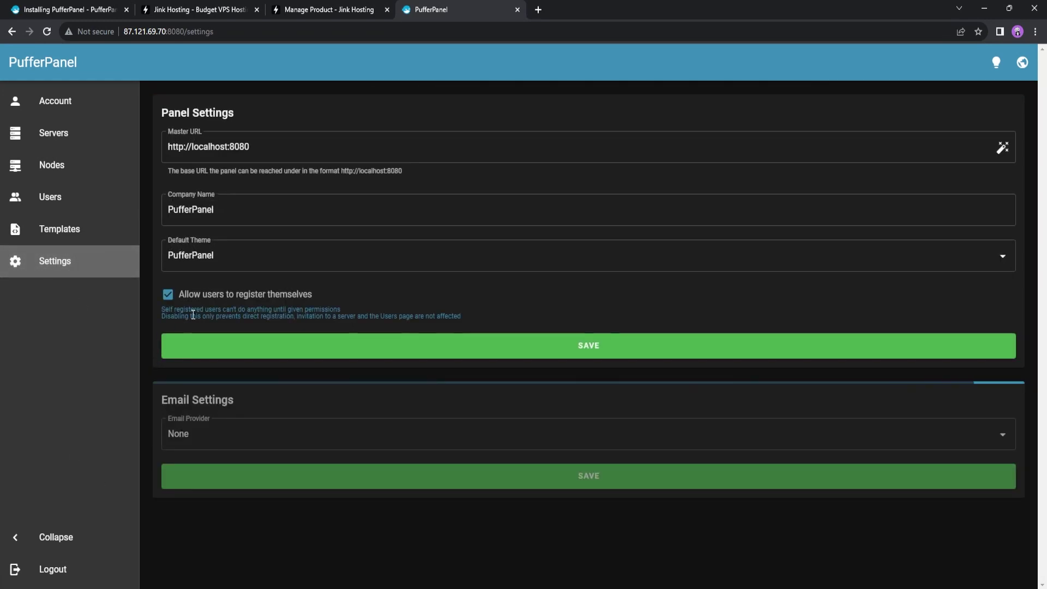
click(60, 136)
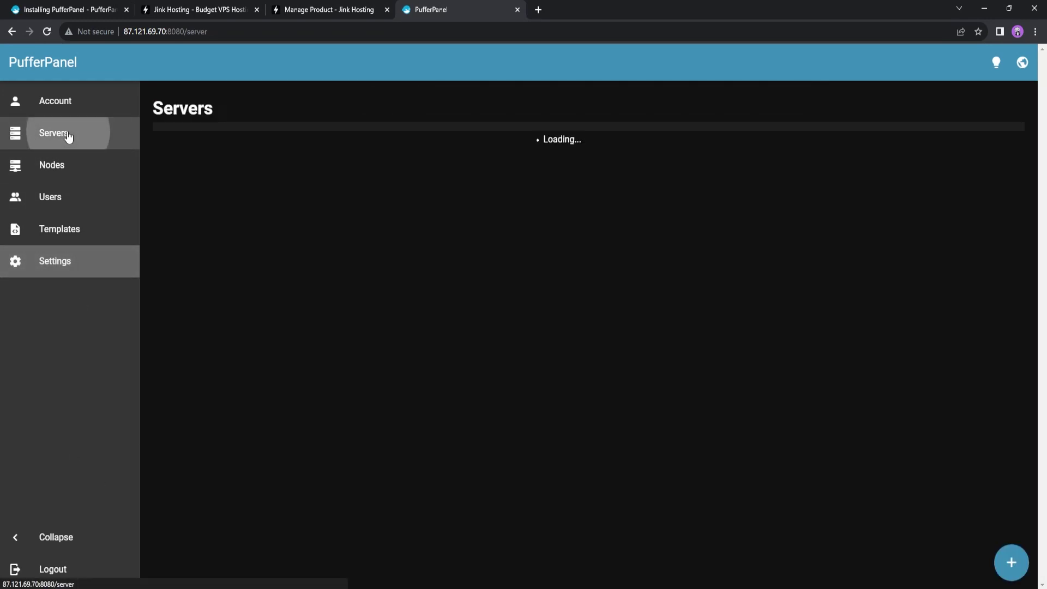
Open the 'How To Make a Sever' server's Files tab and scroll down to the SFTP information
click(391, 167)
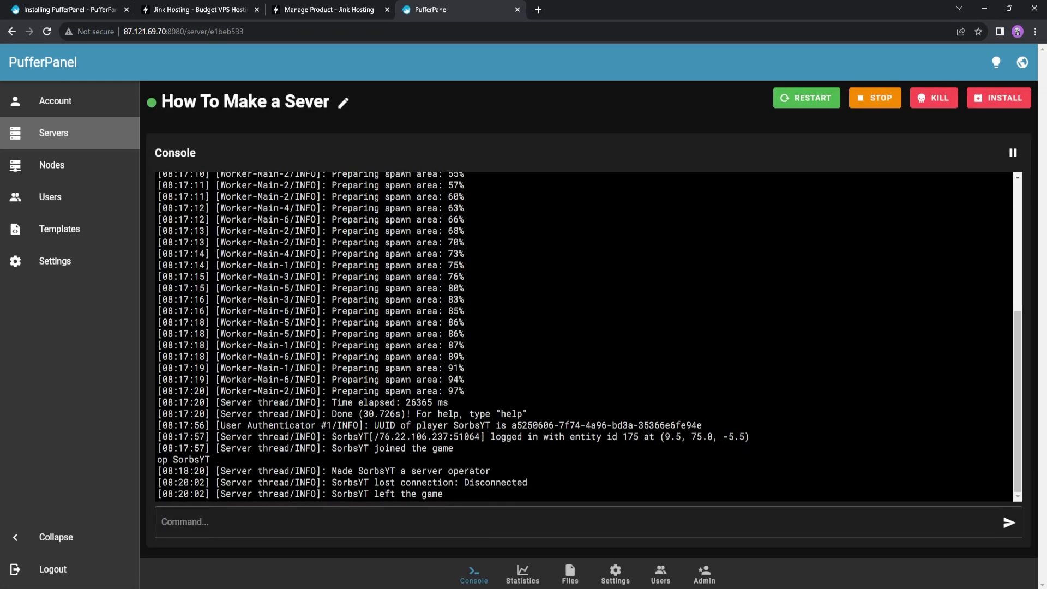
click(570, 572)
scroll(226, 226, down, 5)
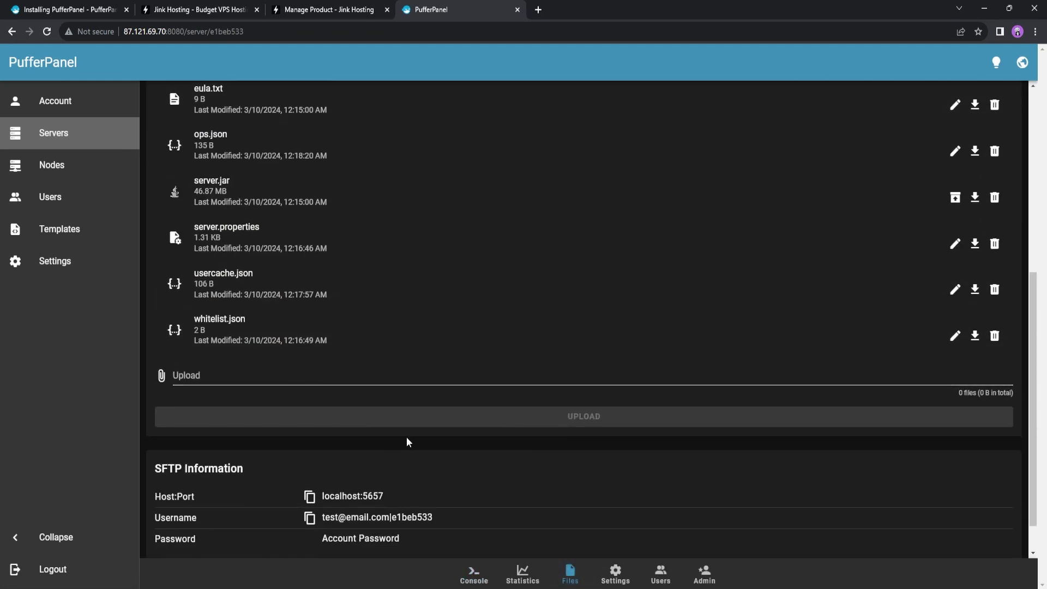
scroll(407, 439, down, 1)
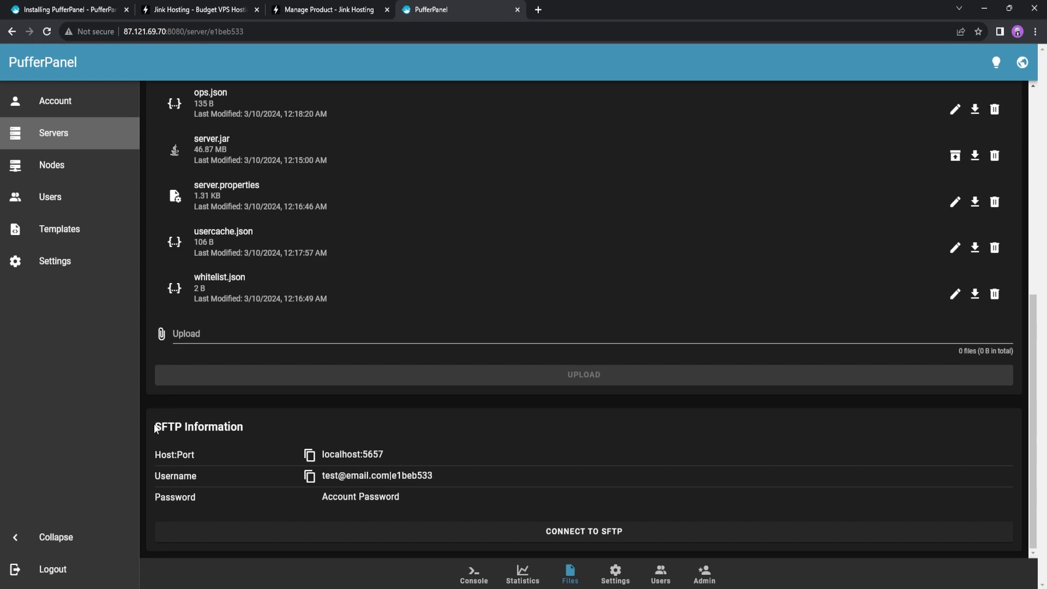
drag(156, 428, 188, 428)
Try Connect to SFTP, cancel the WinSCP prompt, and highlight the host localhost:5657
click(581, 531)
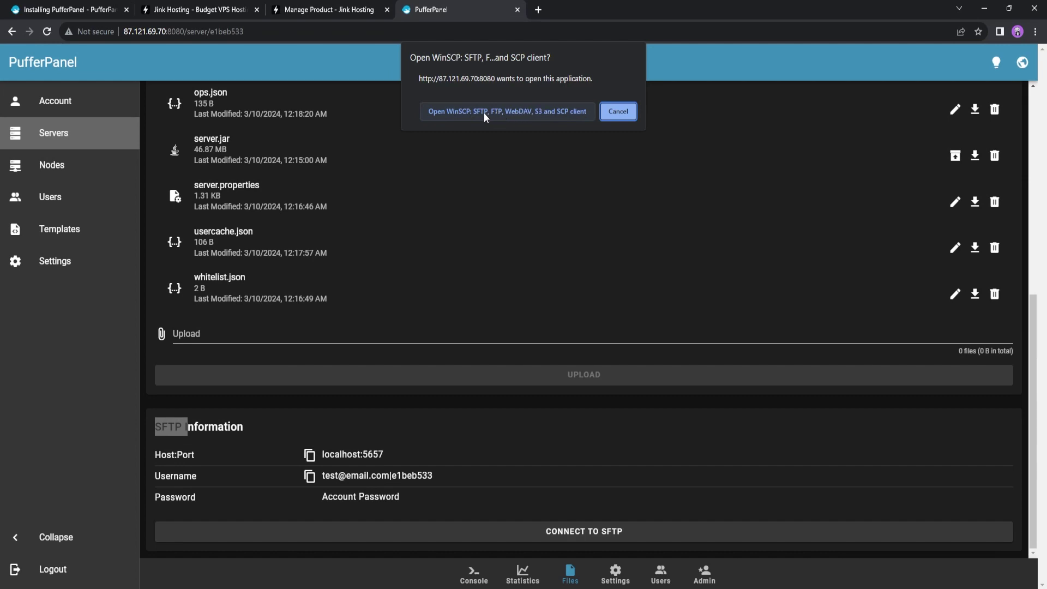
click(621, 112)
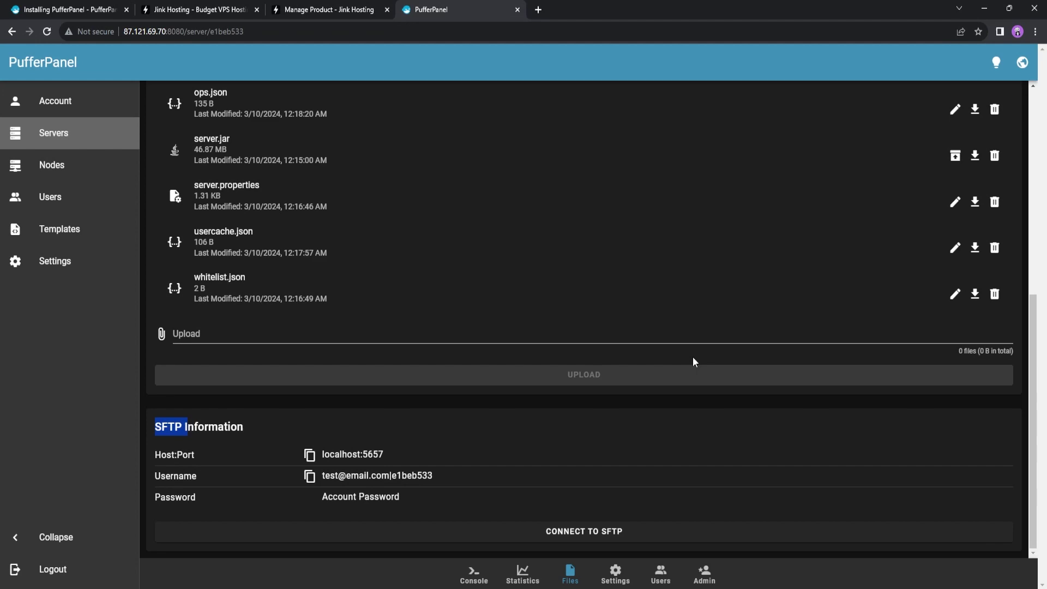
scroll(948, 239, up, 5)
scroll(957, 244, down, 5)
drag(321, 455, 391, 461)
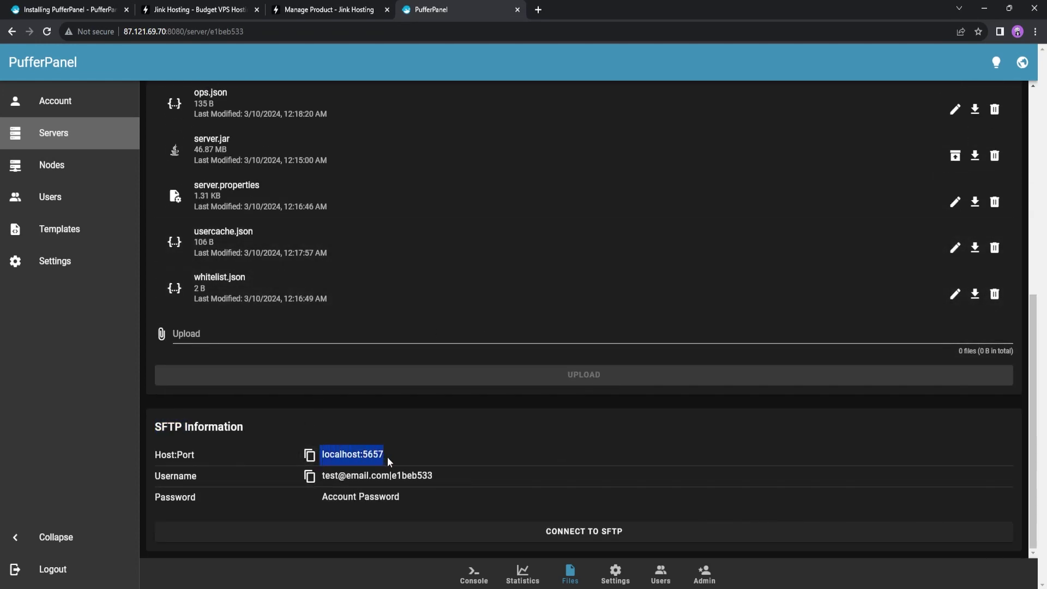
click(368, 455)
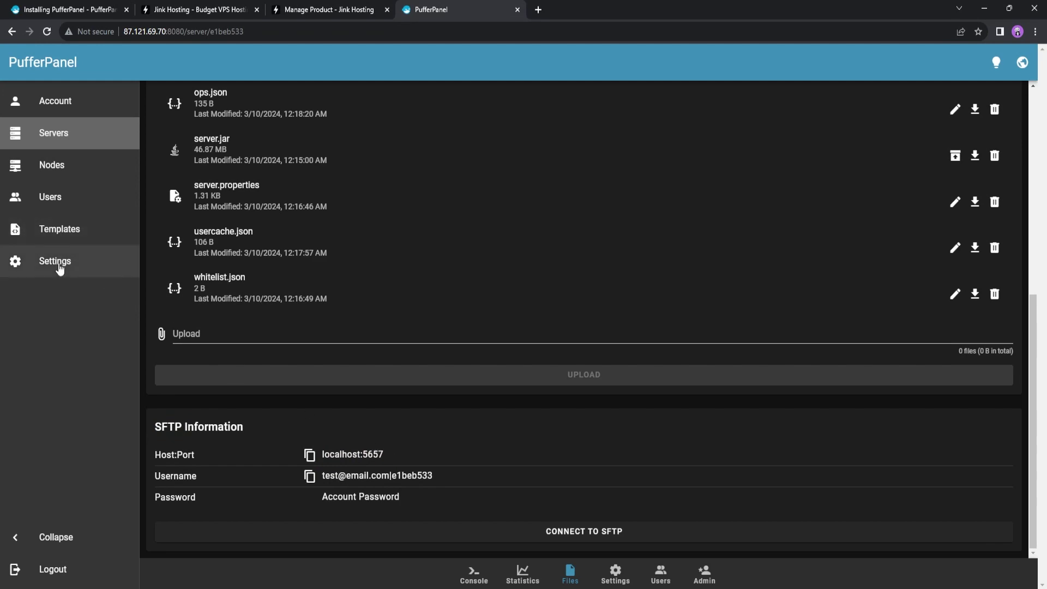
click(28, 268)
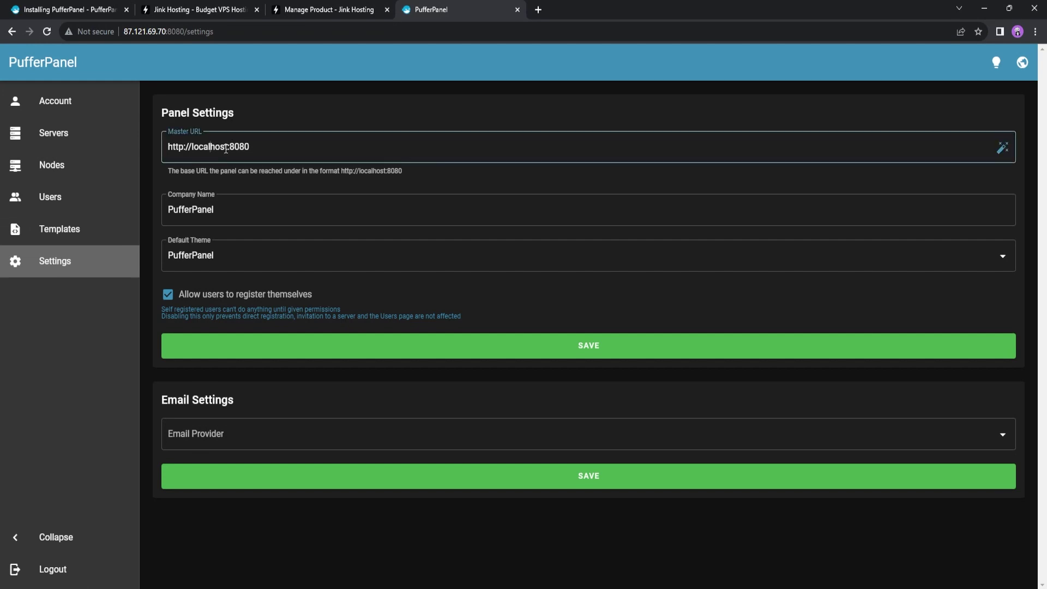
drag(229, 148, 192, 148)
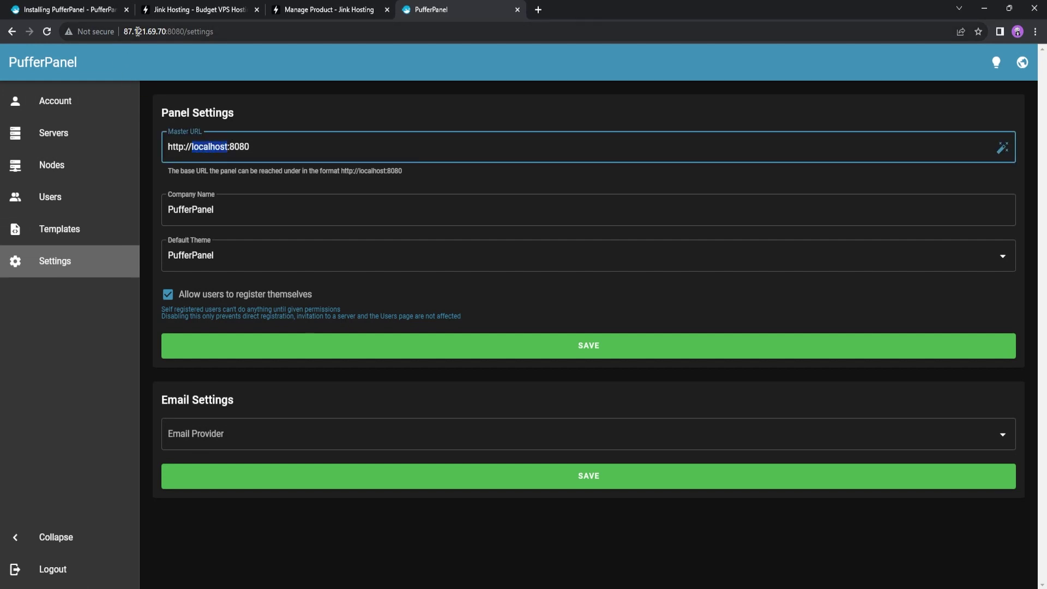
text(87.121.69.7)
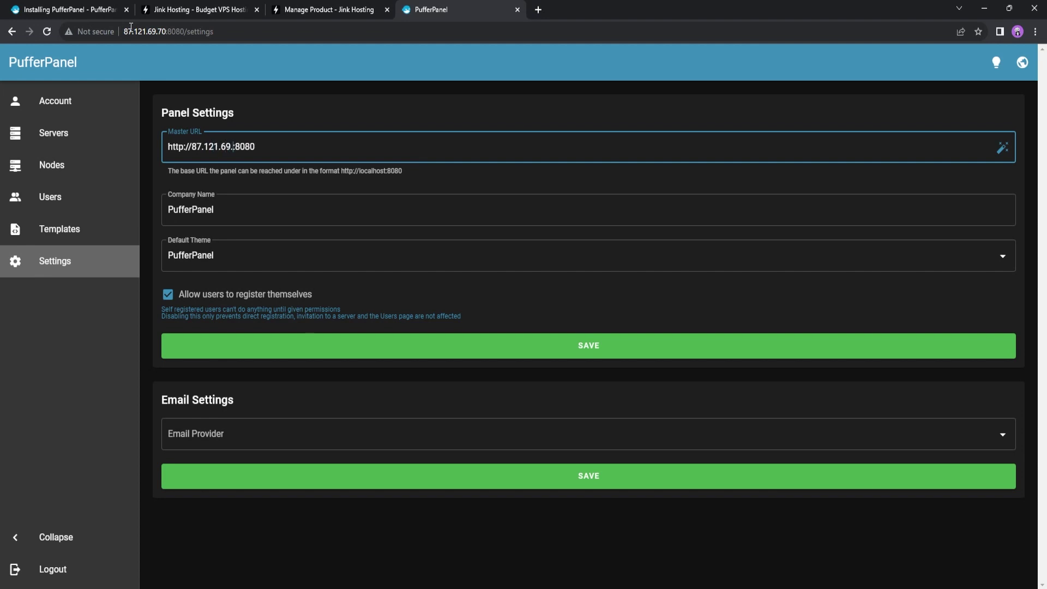
text(0)
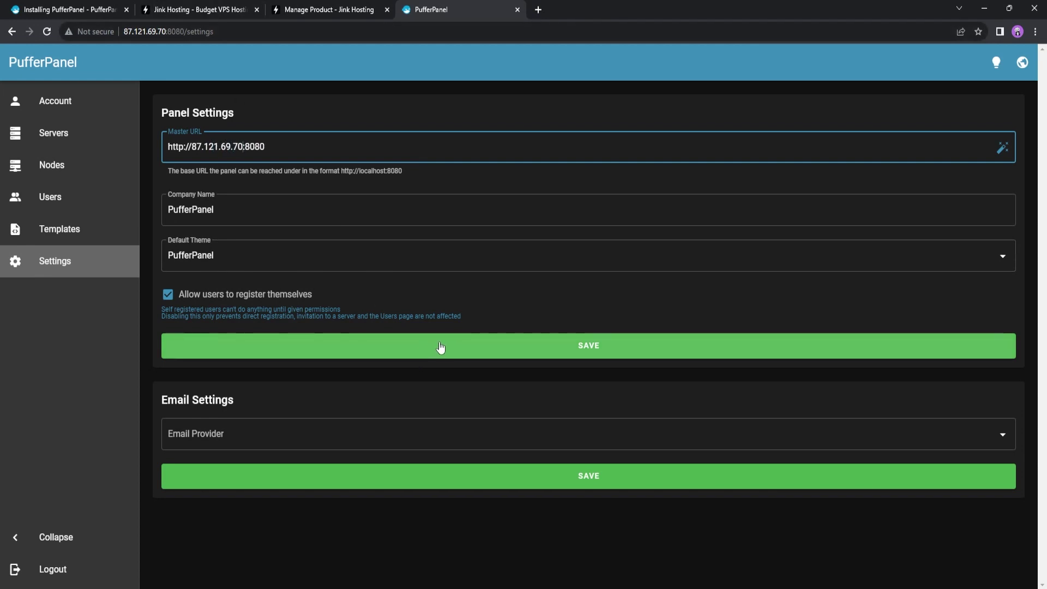
click(427, 350)
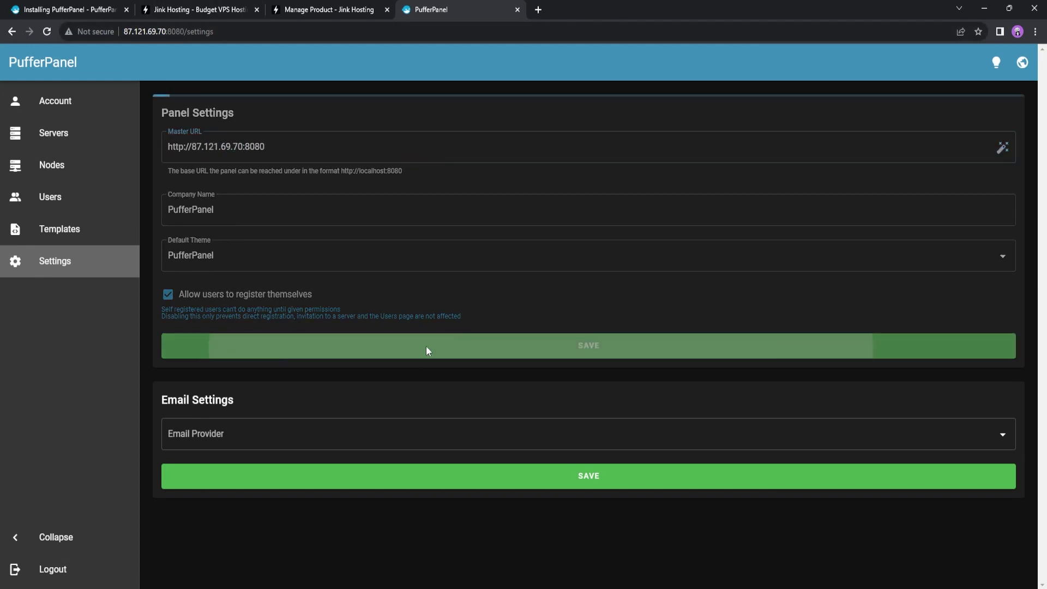
Untick 'Allow users to register themselves' and save the setting
click(167, 296)
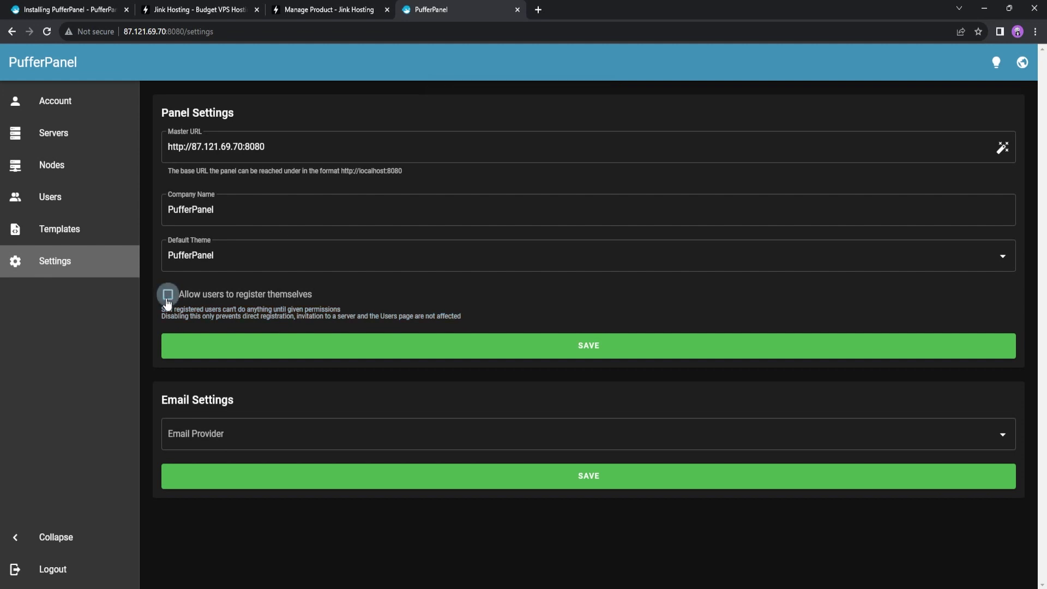
click(571, 351)
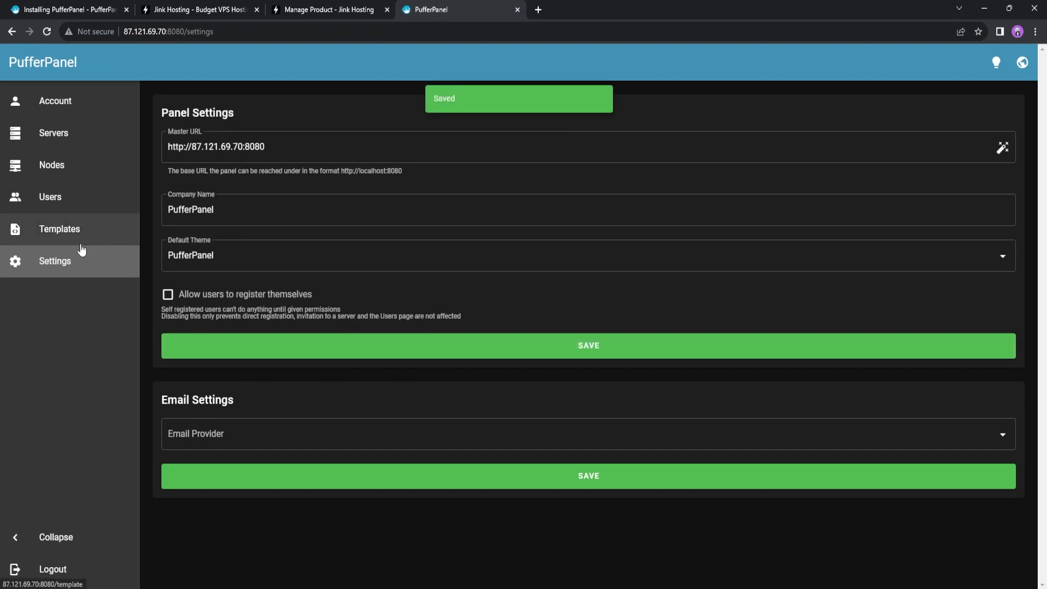
click(54, 133)
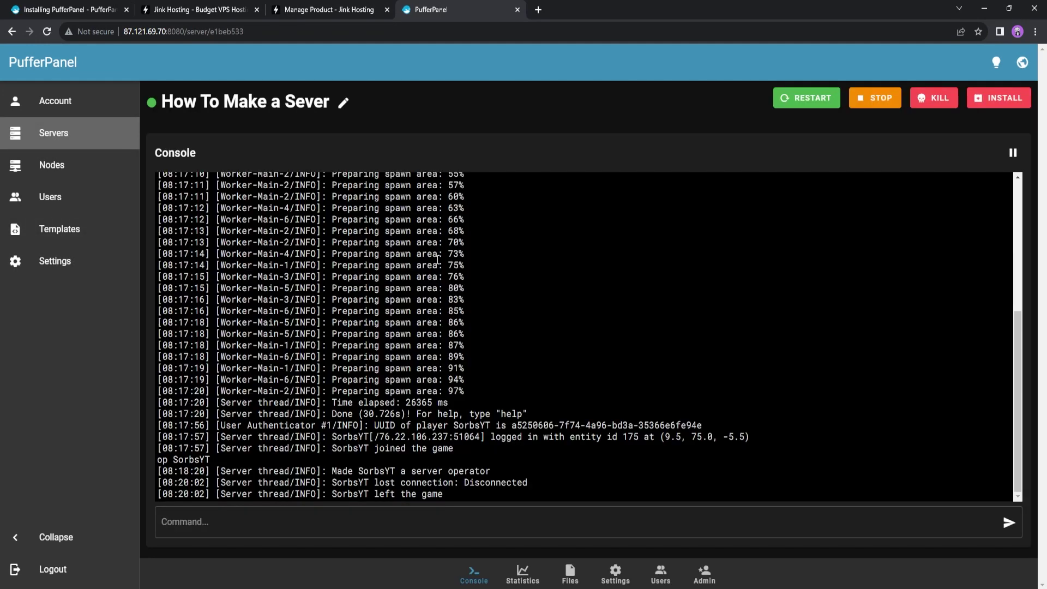
Switch from the Manage Product tab to the Jink.host Budget VPS plans page
click(329, 10)
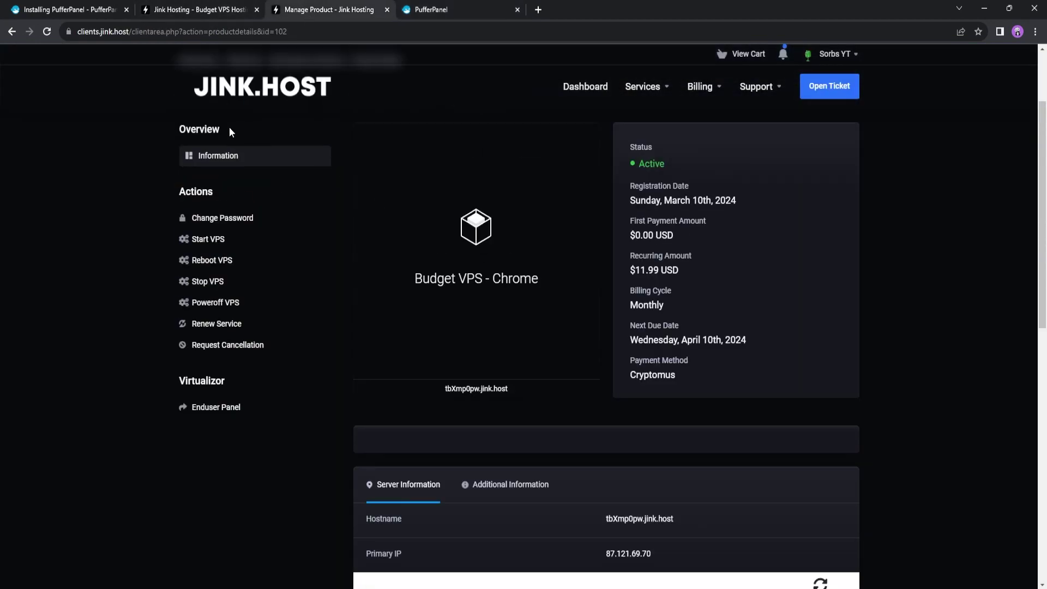
click(202, 9)
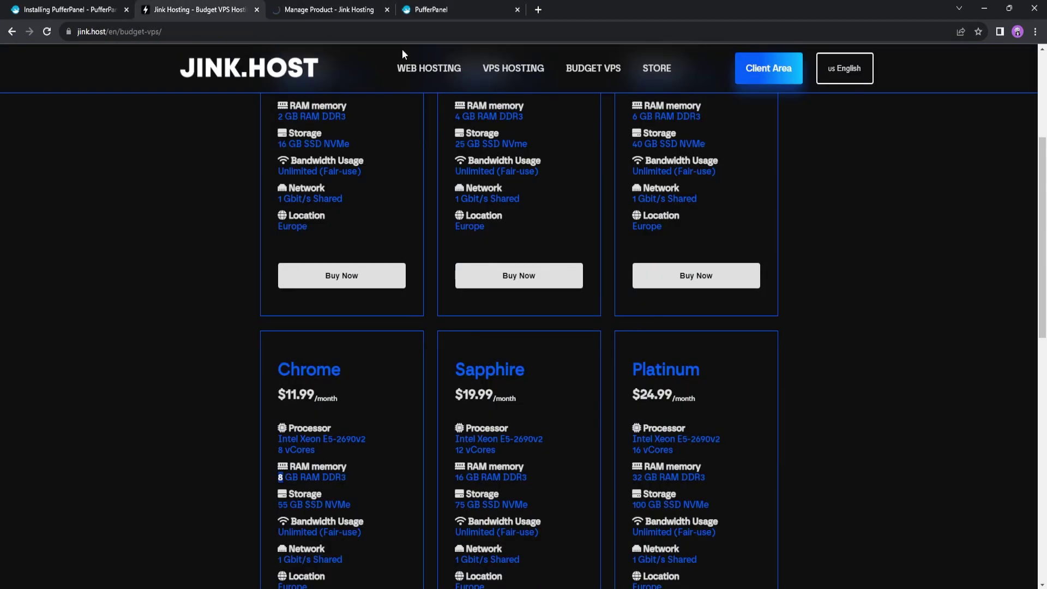
scroll(666, 241, up, 10)
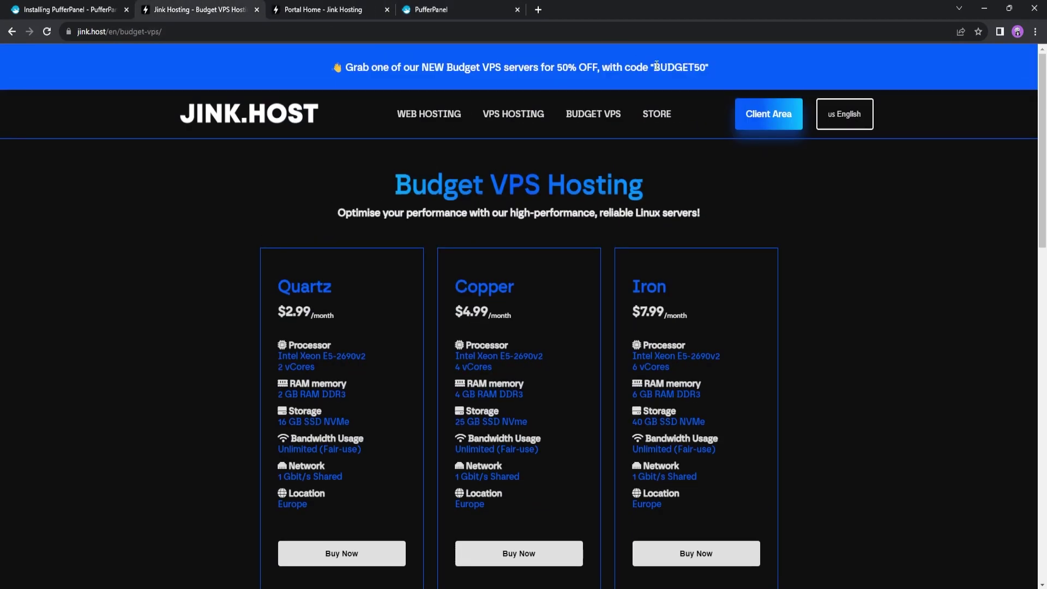